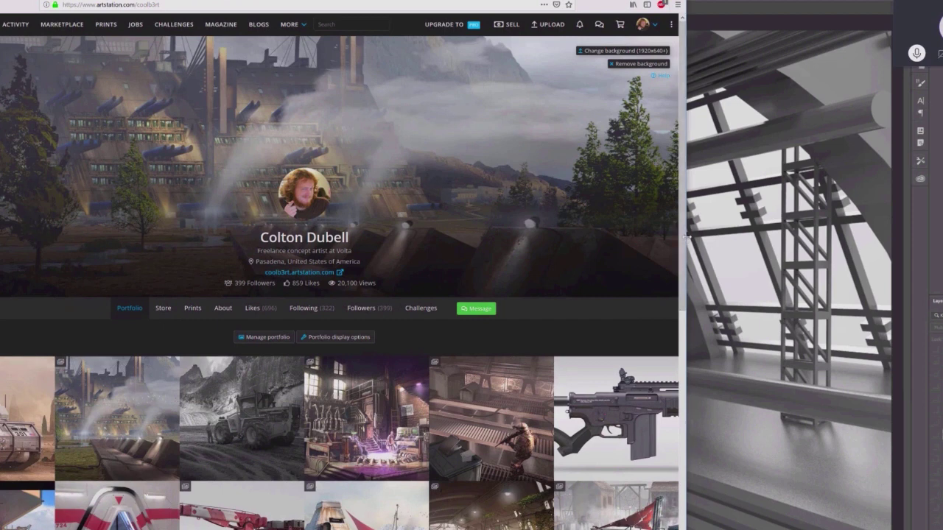
- Narrow the browser window so the 3D view gets more room
left_click_drag(686, 243, 464, 230)
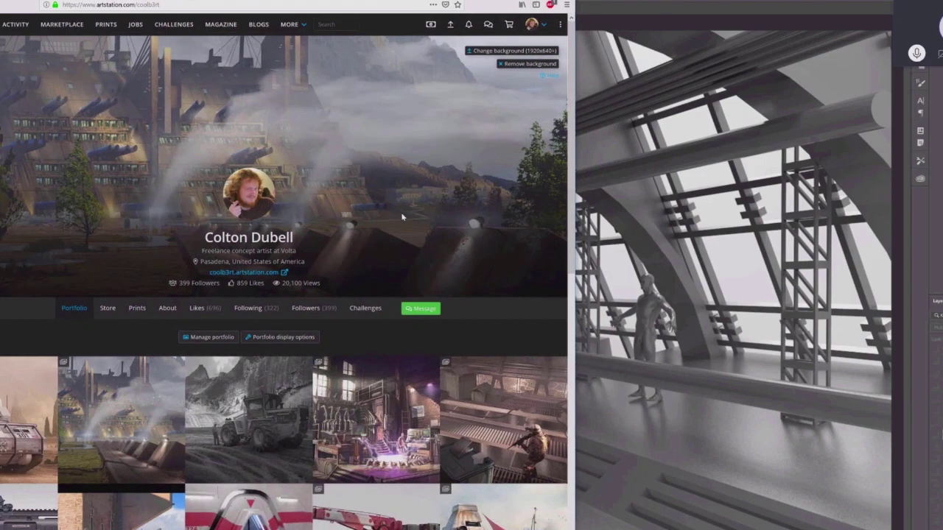
scroll(390, 201, "down", 6)
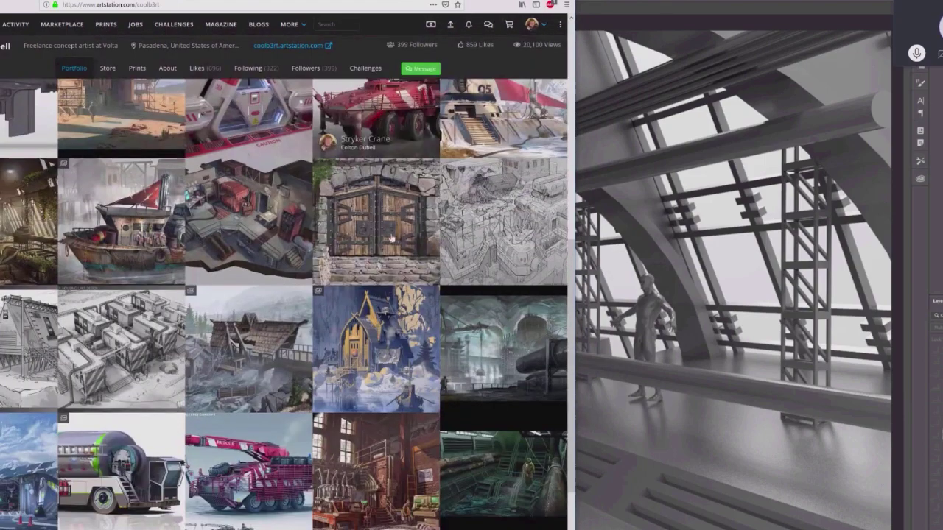
scroll(394, 240, "down", 2)
scroll(398, 243, "up", 8)
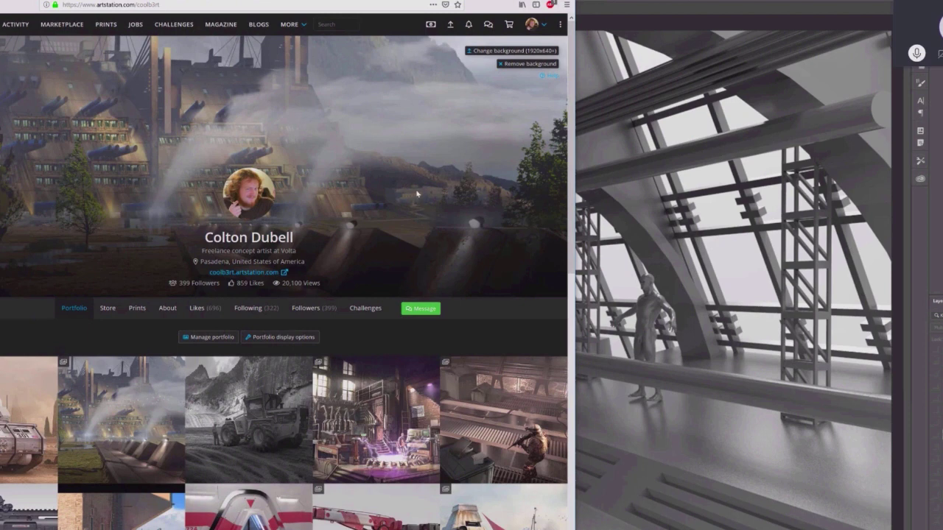
- Scroll through the artist's portfolio grid to find the Drone repair thumbnail
scroll(391, 191, "down", 1)
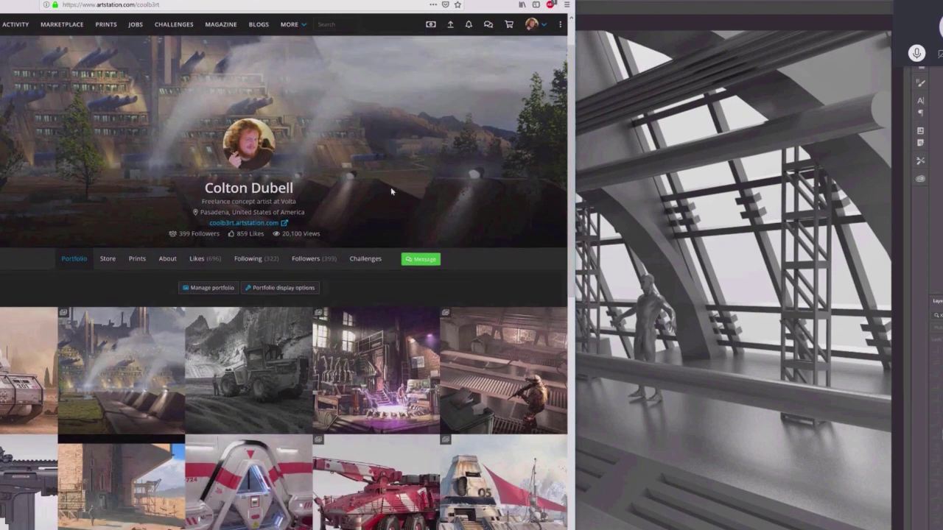
scroll(391, 191, "down", 1)
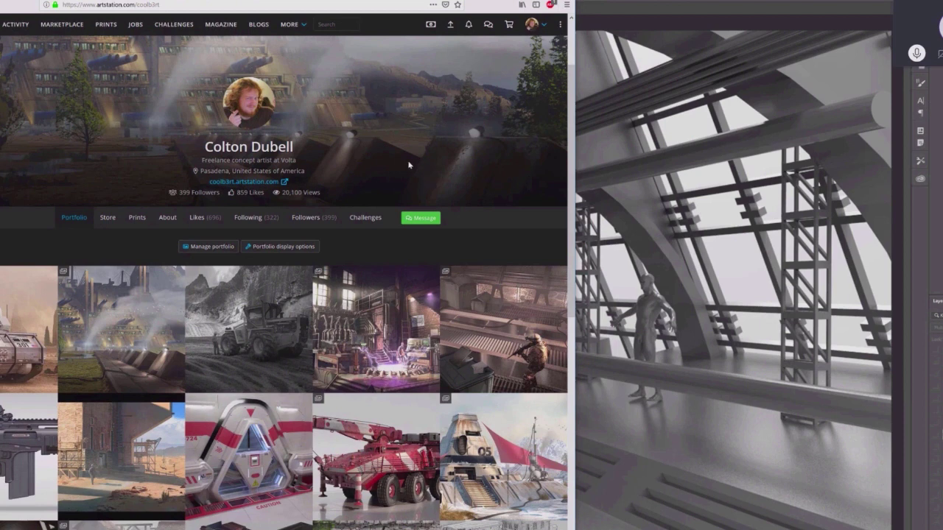
scroll(390, 176, "down", 5)
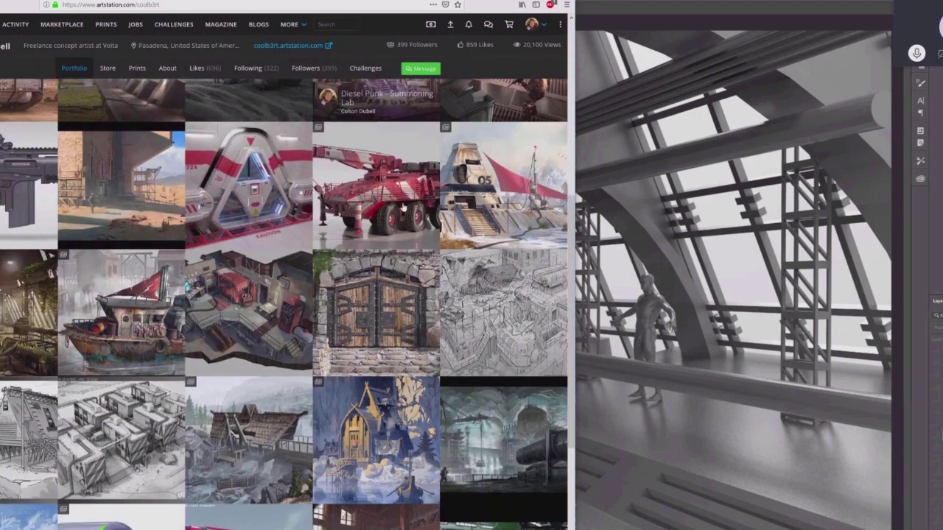
scroll(247, 262, "down", 4)
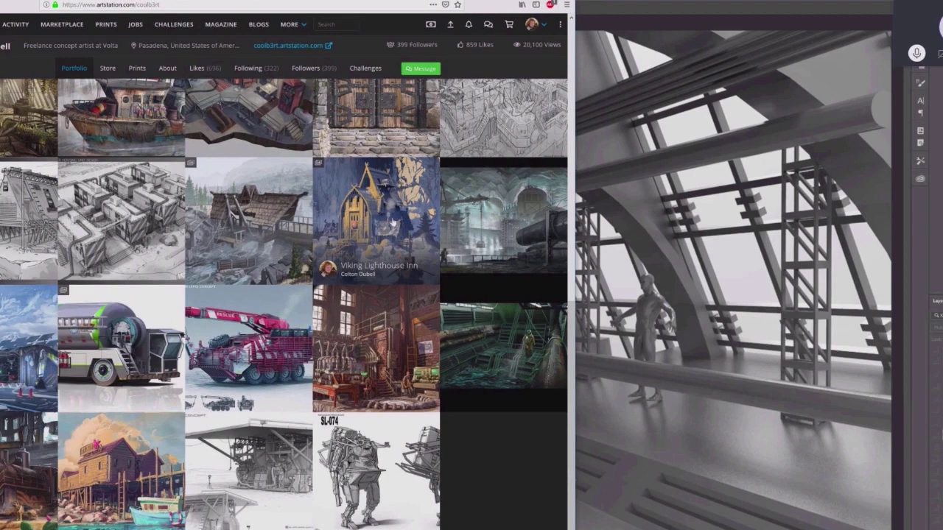
scroll(434, 228, "up", 2)
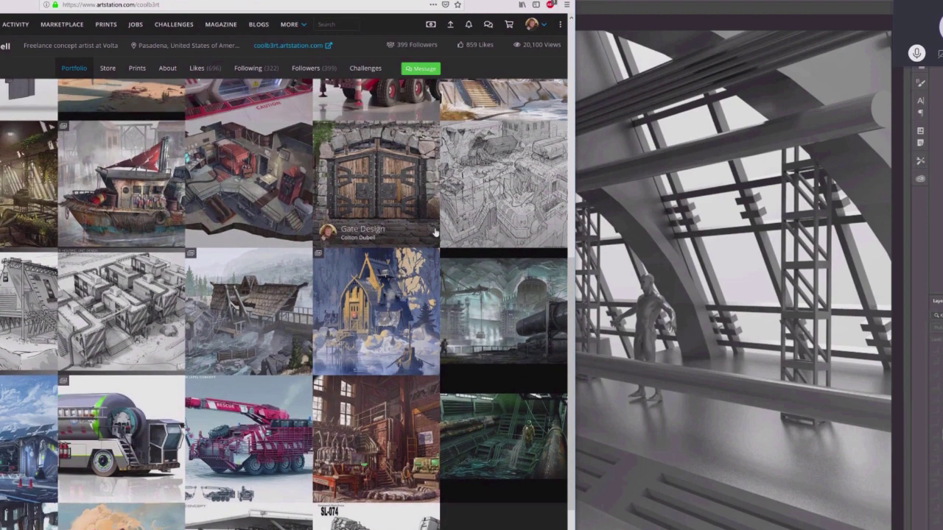
scroll(435, 232, "up", 1)
scroll(435, 233, "up", 1)
scroll(436, 233, "up", 1)
scroll(435, 234, "down", 1)
scroll(434, 233, "down", 2)
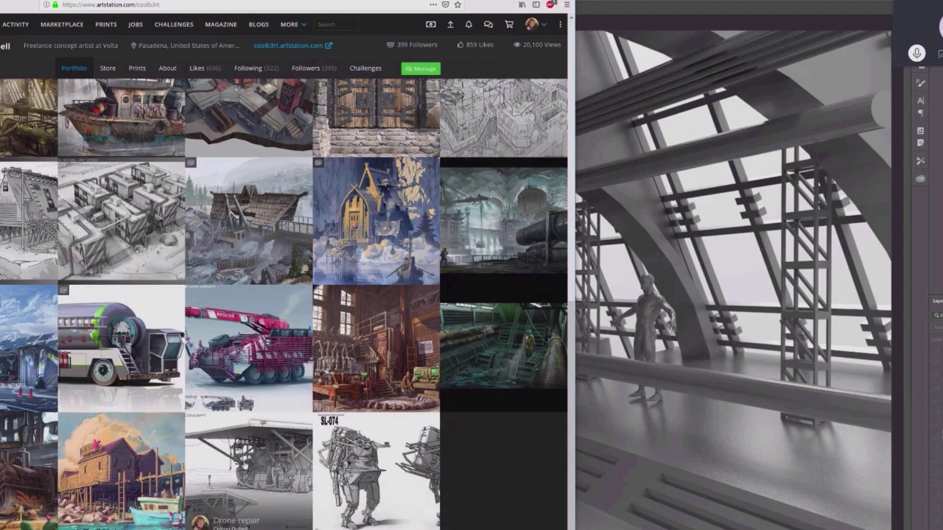
- View Drone repair, then Maintenance building, then the next piece, Worker housing unit section
left_click(216, 480)
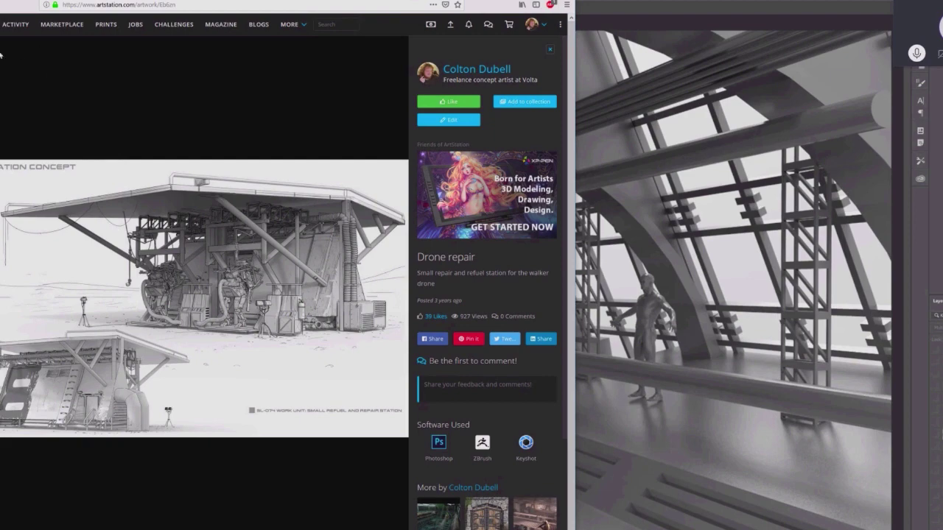
key("Escape")
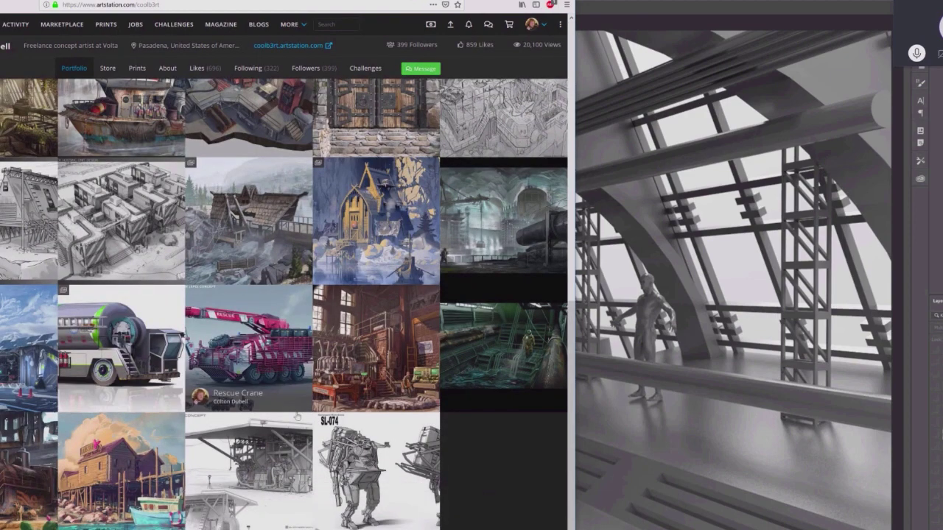
scroll(324, 424, "up", 1)
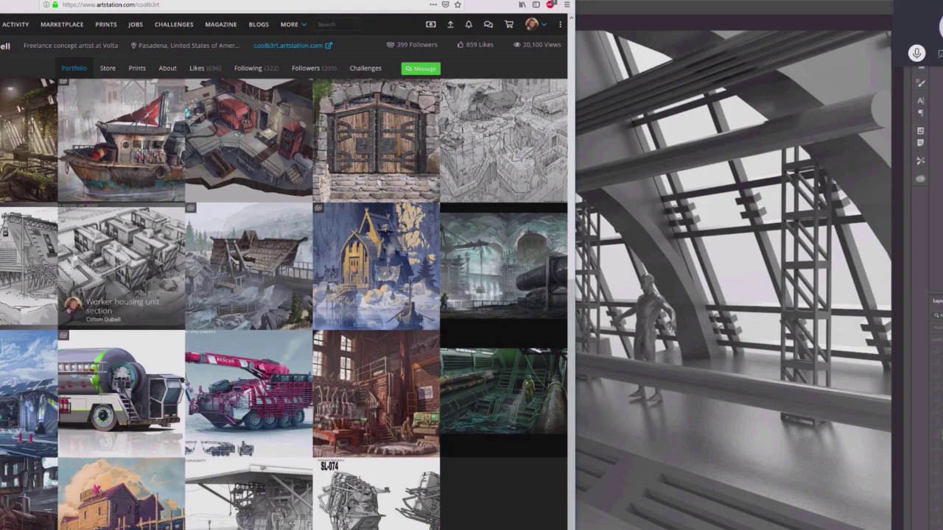
left_click(50, 254)
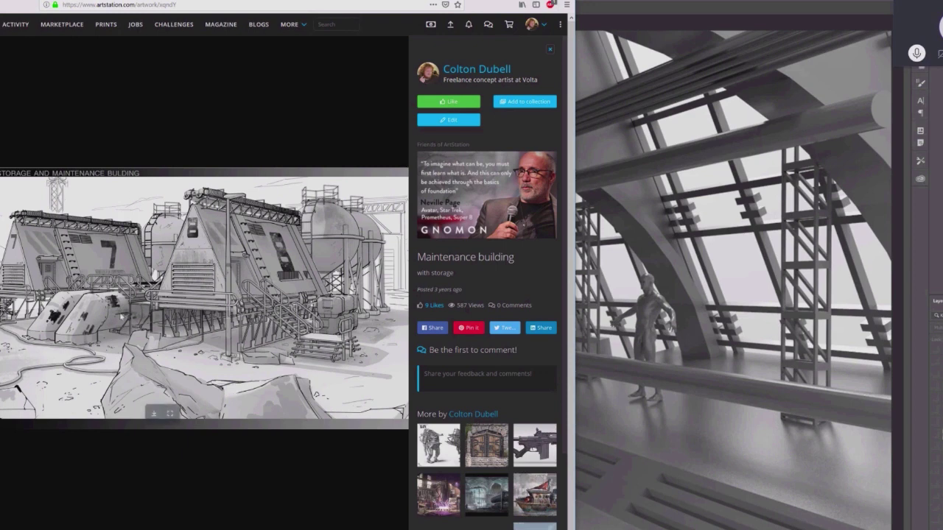
key("Right")
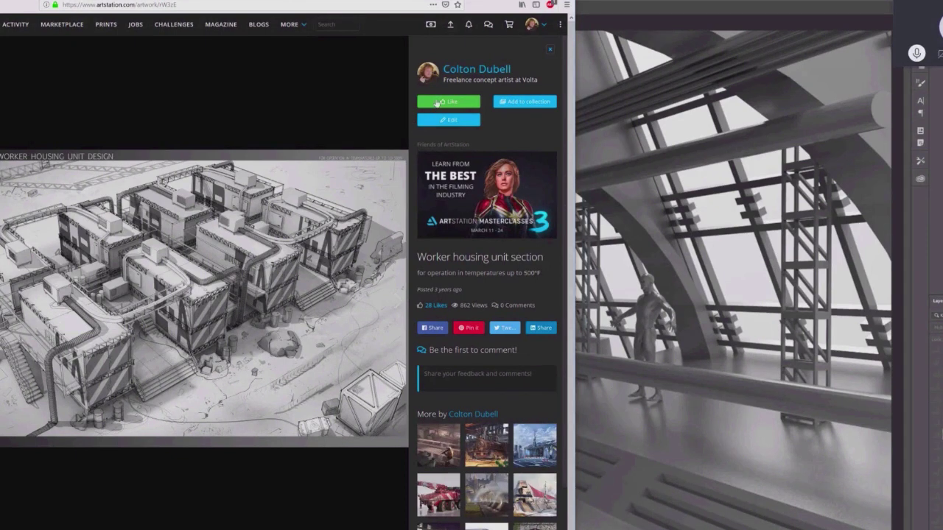
- Return to the artist's profile and view the Destroyed Base and Maintenance building artworks
left_click(464, 69)
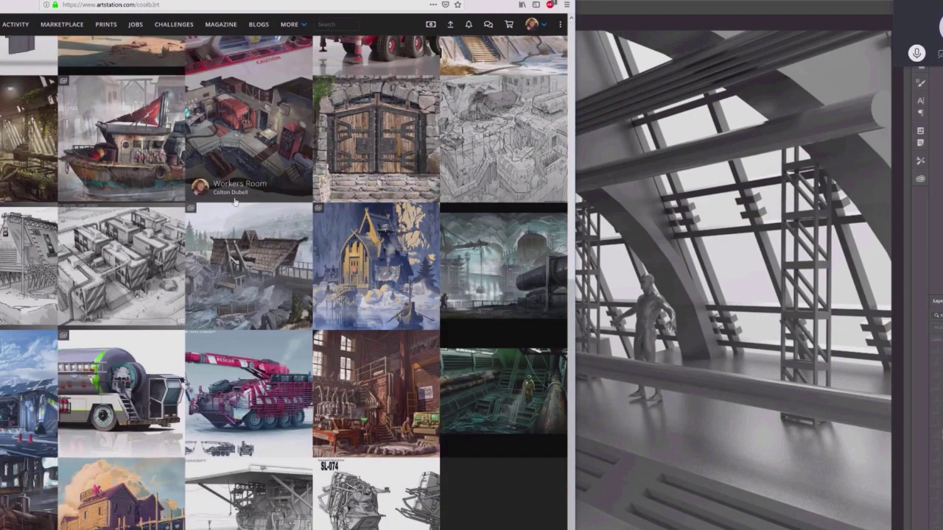
left_click(500, 143)
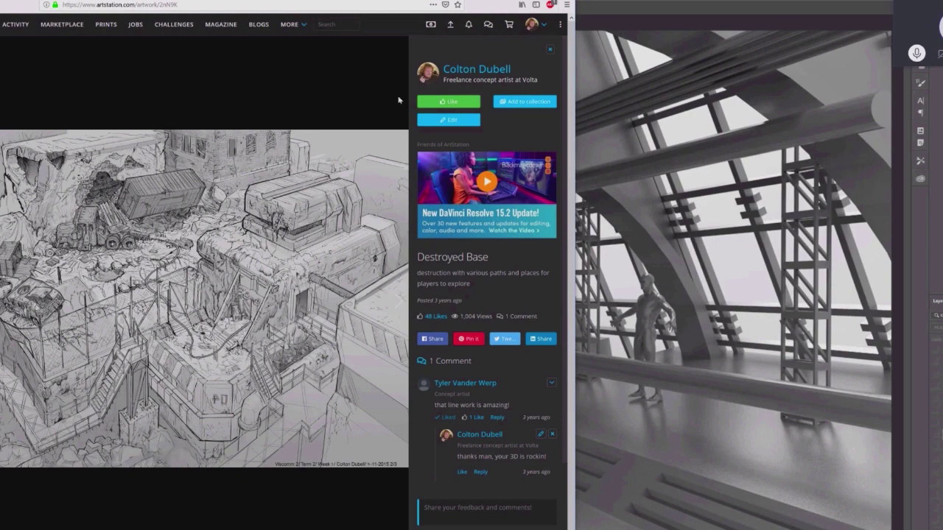
left_click(466, 72)
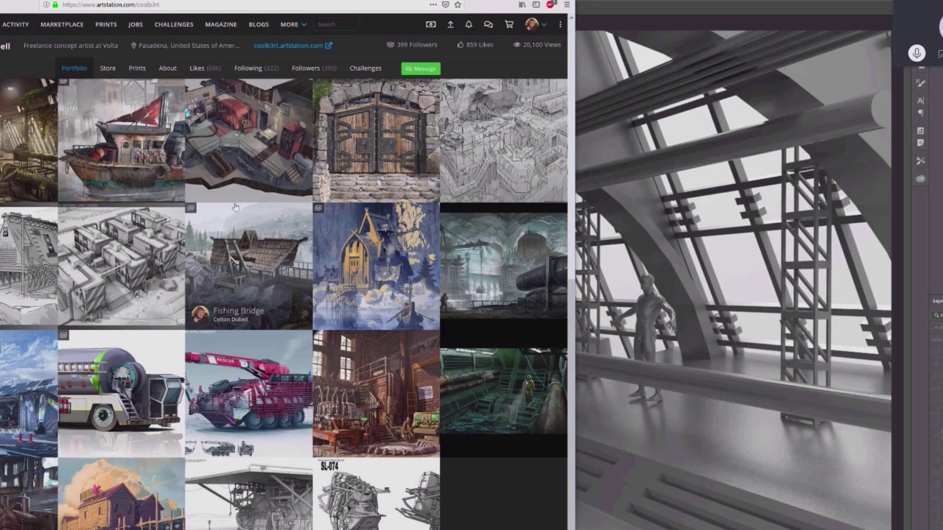
scroll(235, 208, "down", 1)
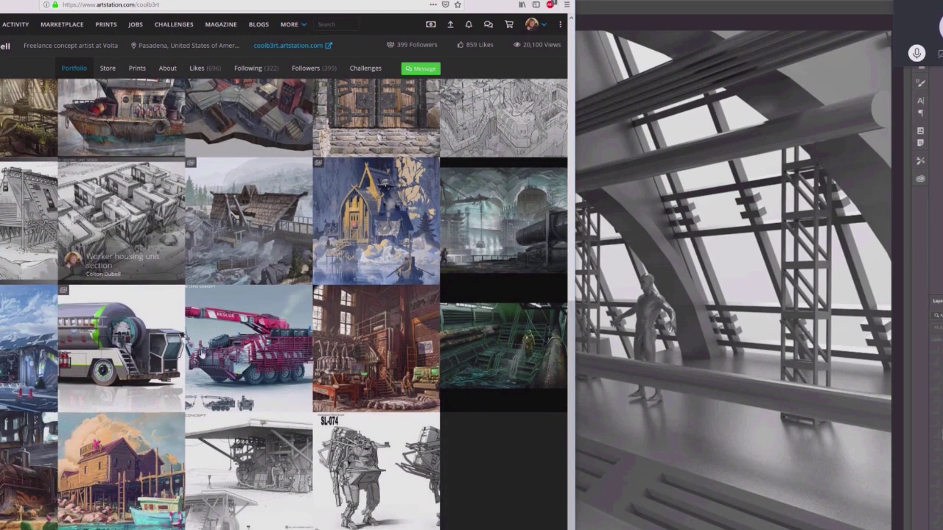
left_click(49, 200)
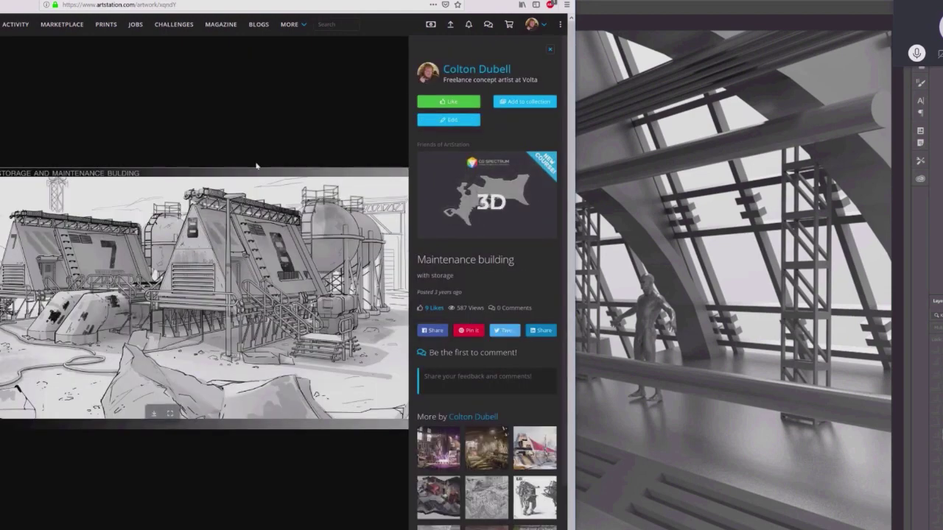
left_click(476, 69)
- Revisit the Drone repair artwork, then go back and scroll the portfolio grid
scroll(283, 295, "down", 5)
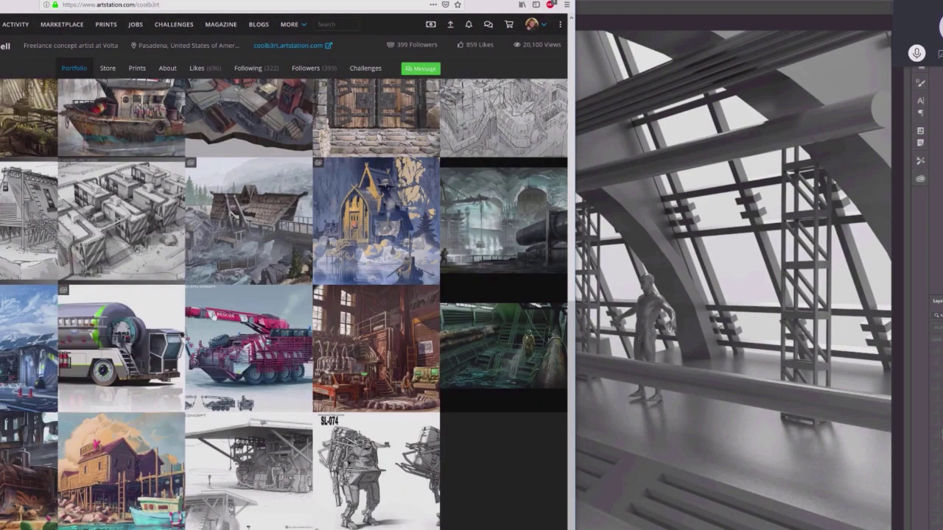
left_click(372, 464)
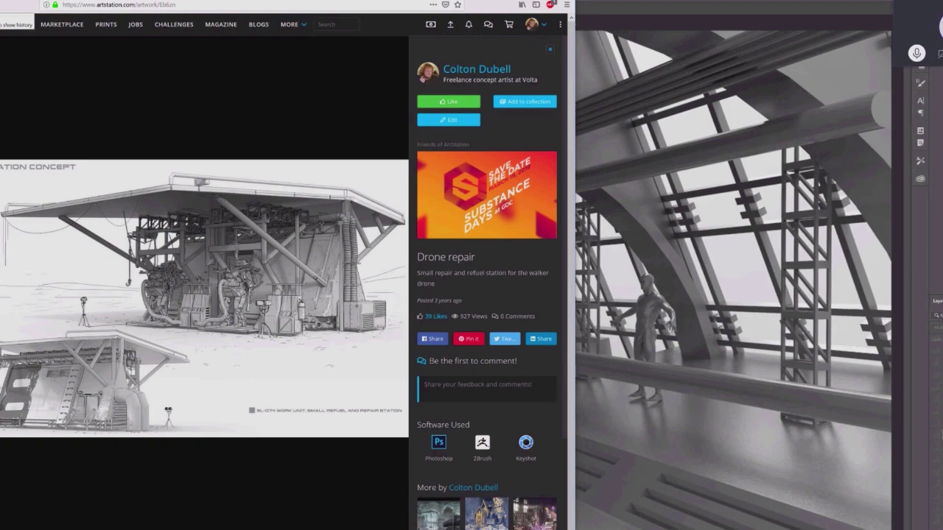
key("alt+Left")
scroll(167, 267, "down", 5)
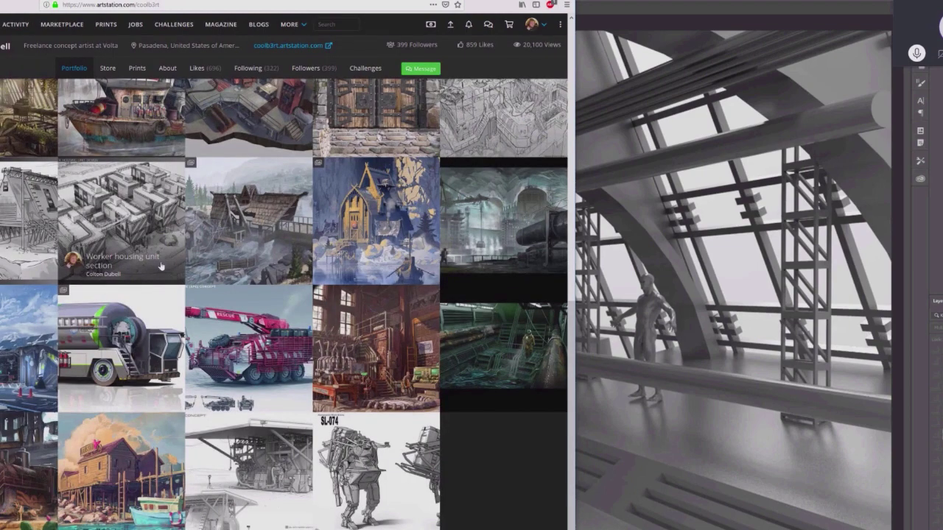
scroll(167, 267, "up", 3)
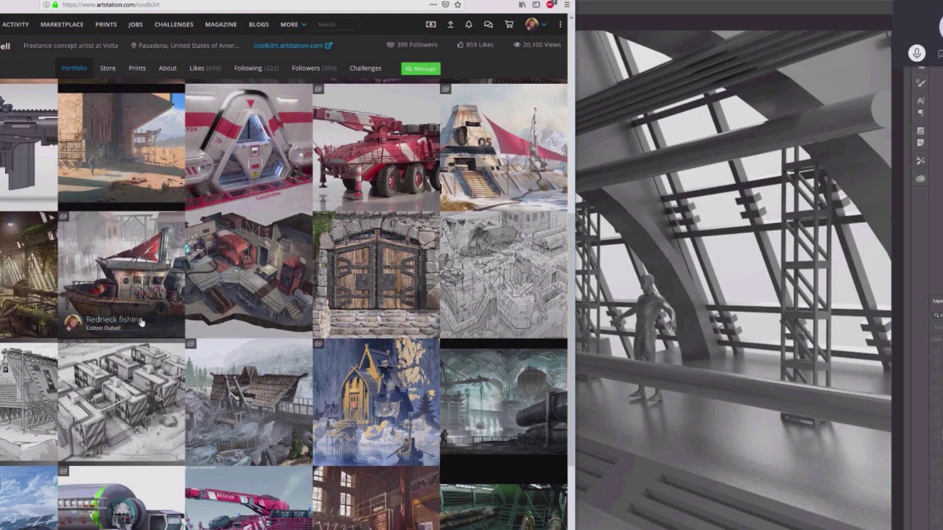
scroll(130, 325, "up", 3)
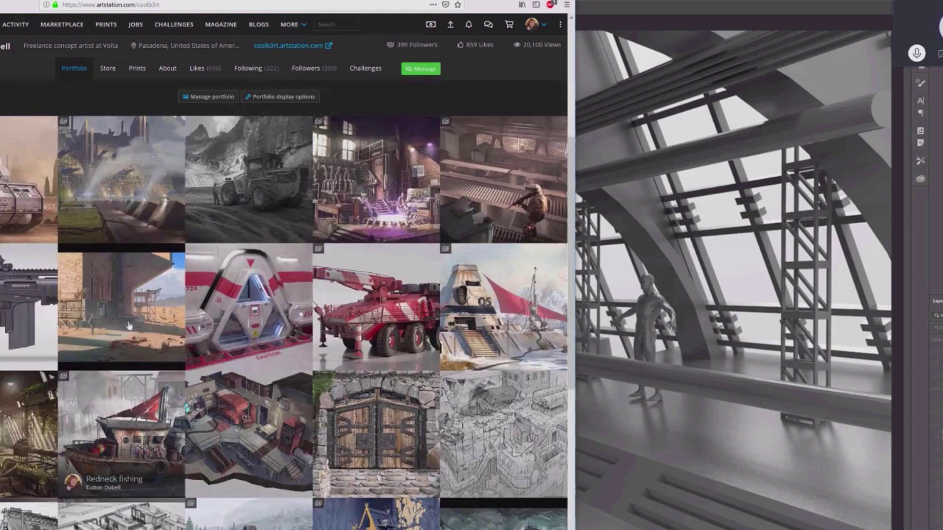
scroll(117, 337, "down", 3)
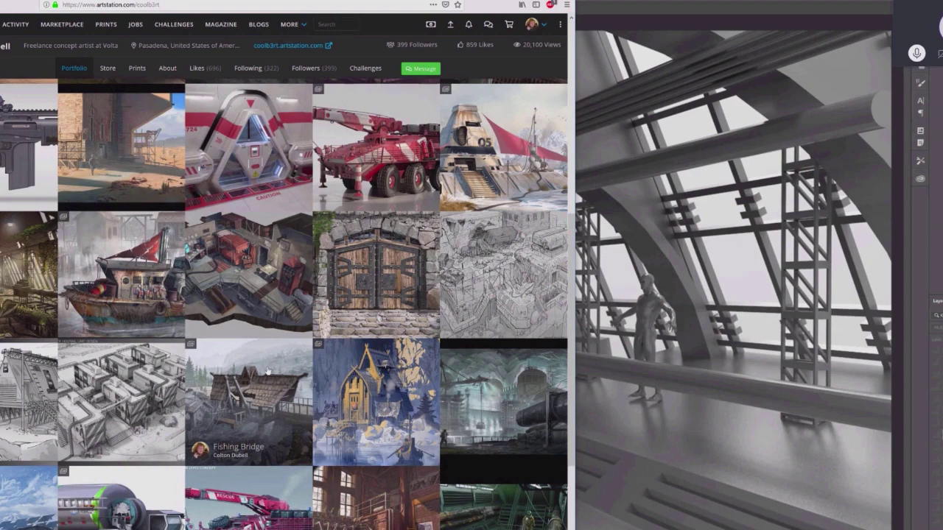
scroll(280, 368, "down", 2)
scroll(357, 317, "up", 2)
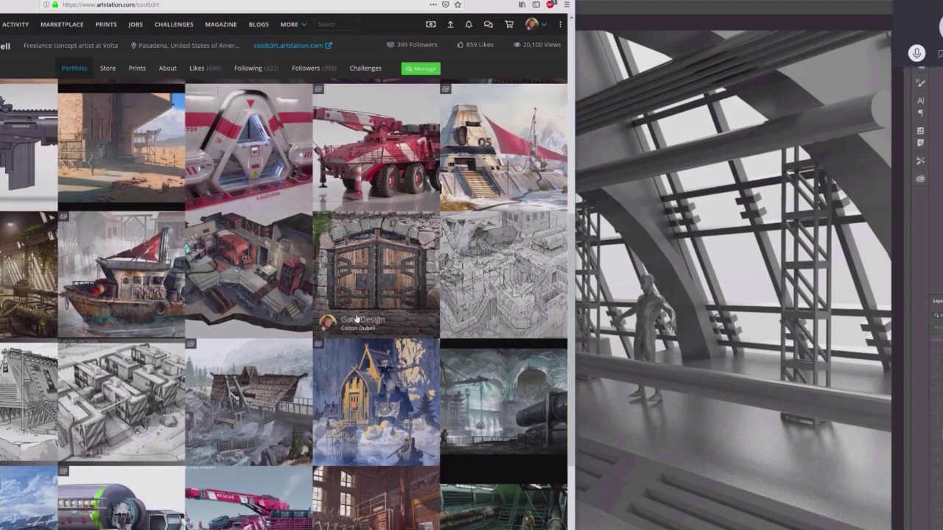
scroll(356, 317, "down", 3)
scroll(379, 343, "up", 2)
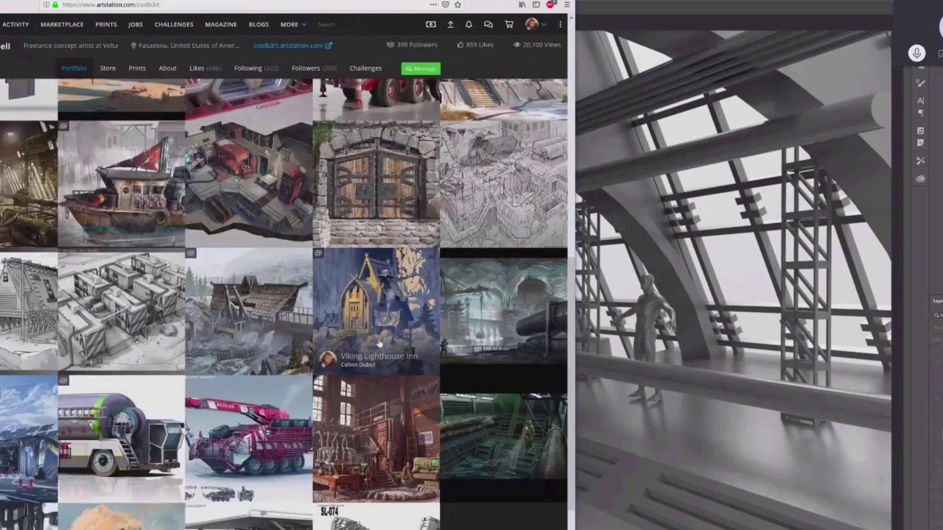
scroll(338, 324, "up", 2)
- View the Workers Room artwork, then close it to return to the portfolio grid
left_click(260, 246)
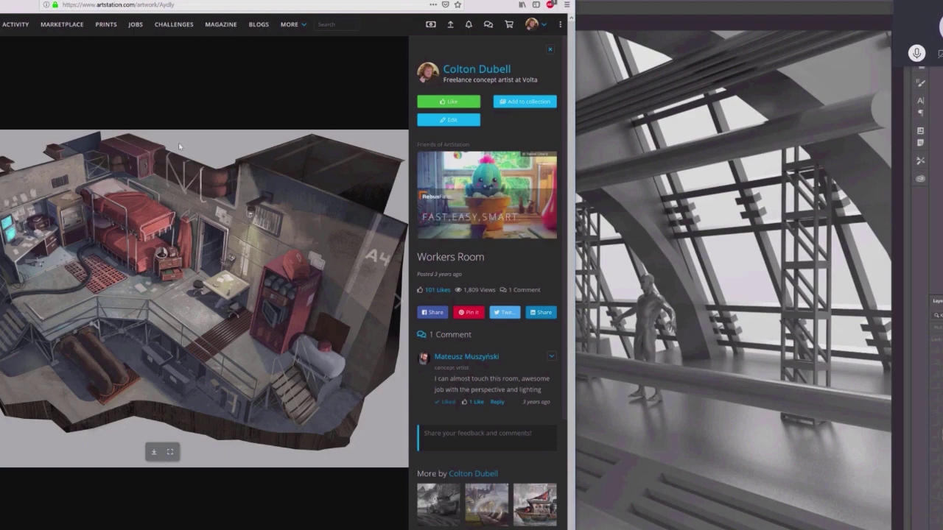
key("Escape")
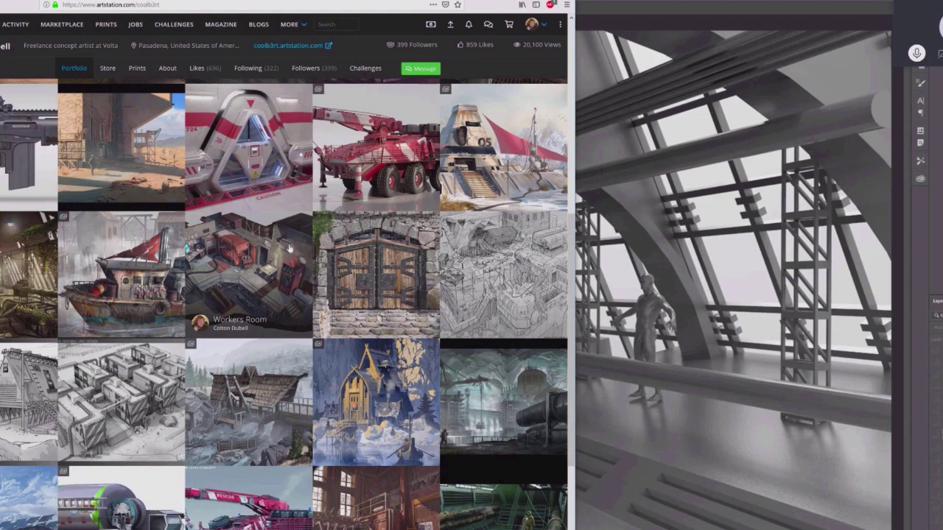
scroll(290, 249, "up", 3)
left_click(9, 288)
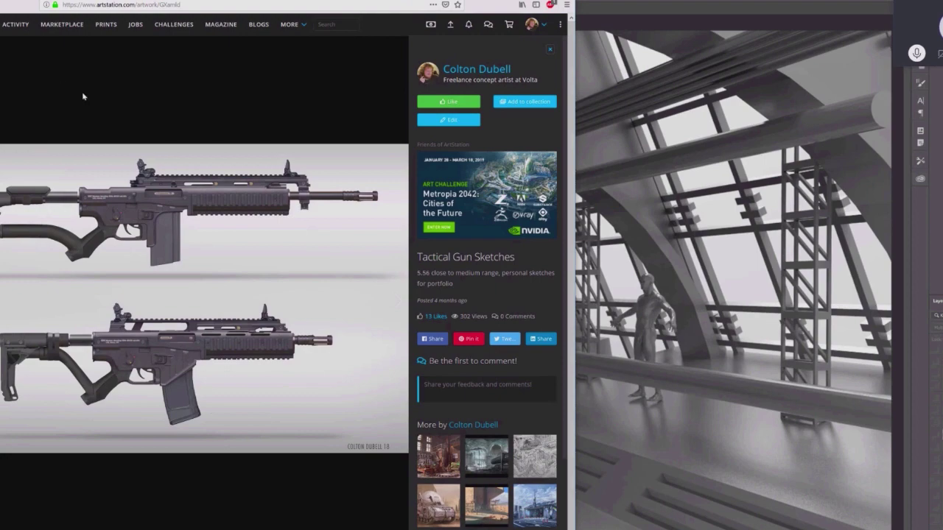
key("alt+Left")
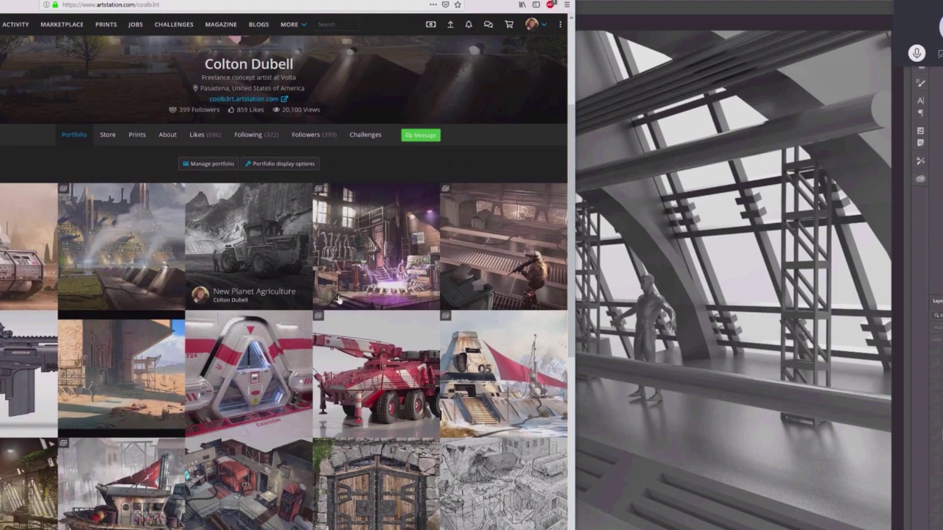
scroll(317, 302, "down", 1)
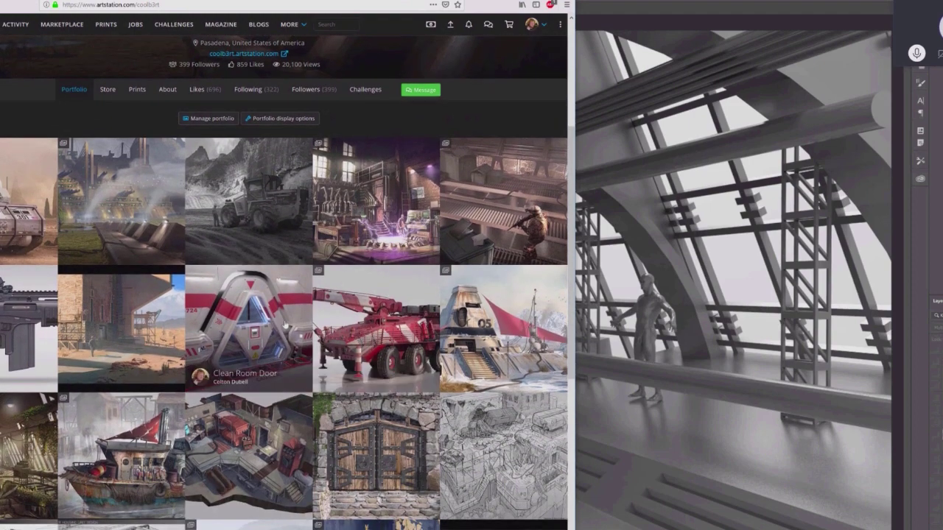
left_click(471, 324)
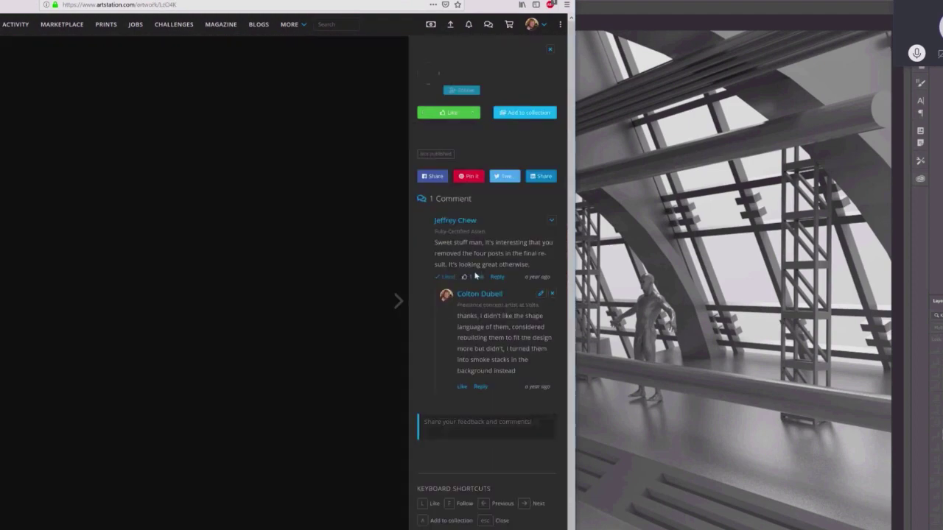
scroll(158, 404, "down", 3)
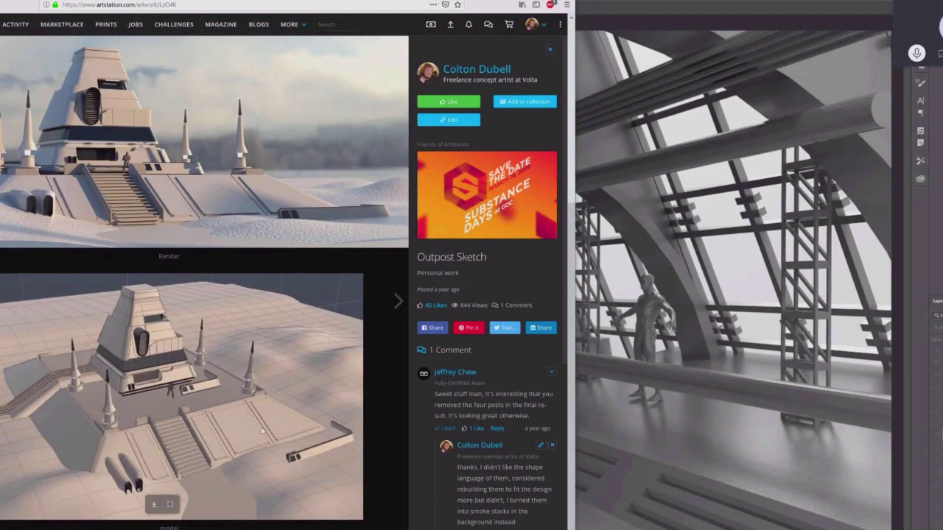
key("Right")
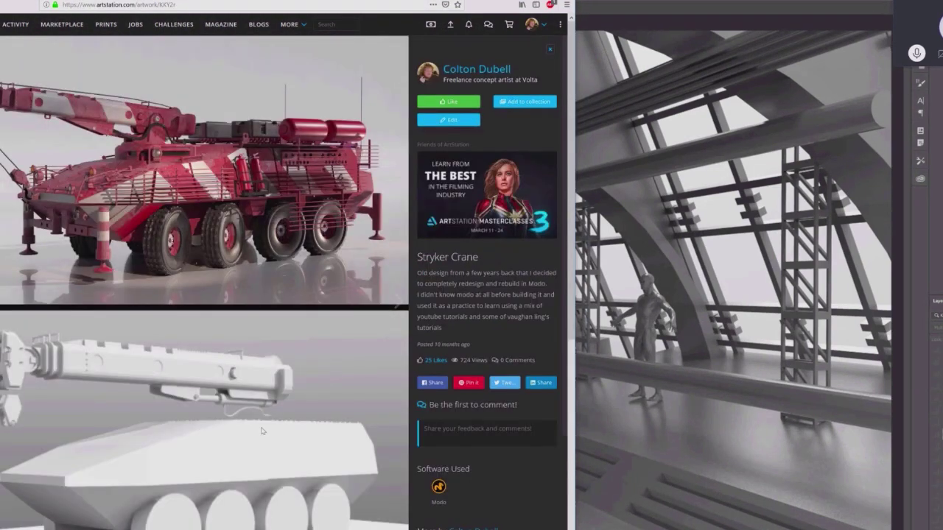
scroll(325, 387, "down", 5)
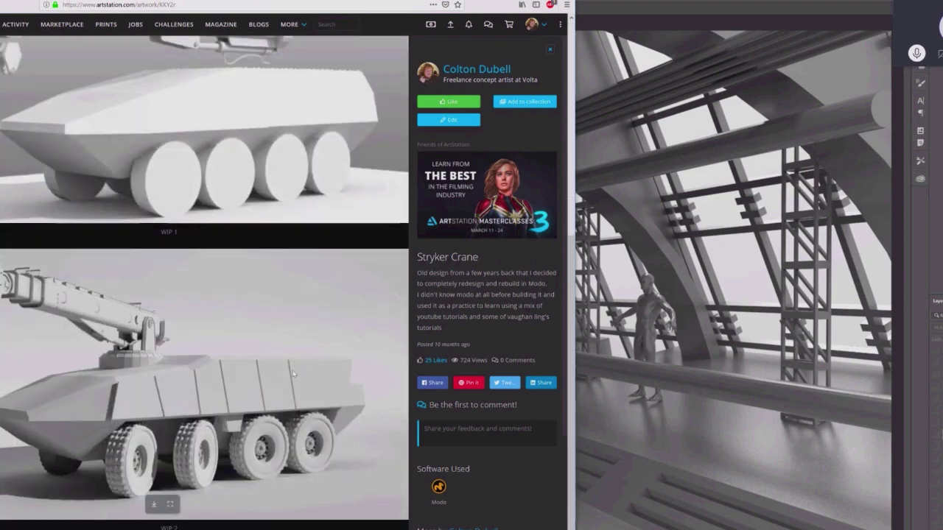
scroll(292, 374, "up", 4)
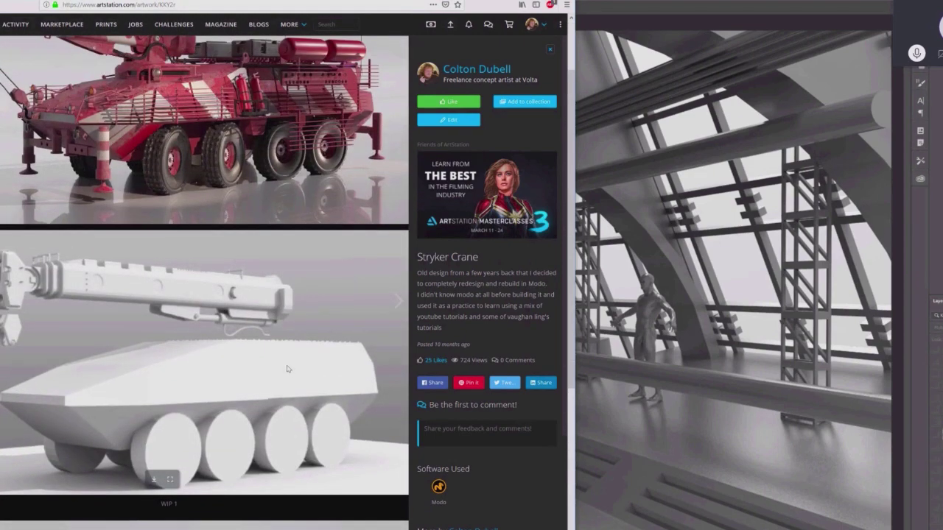
scroll(288, 368, "down", 2)
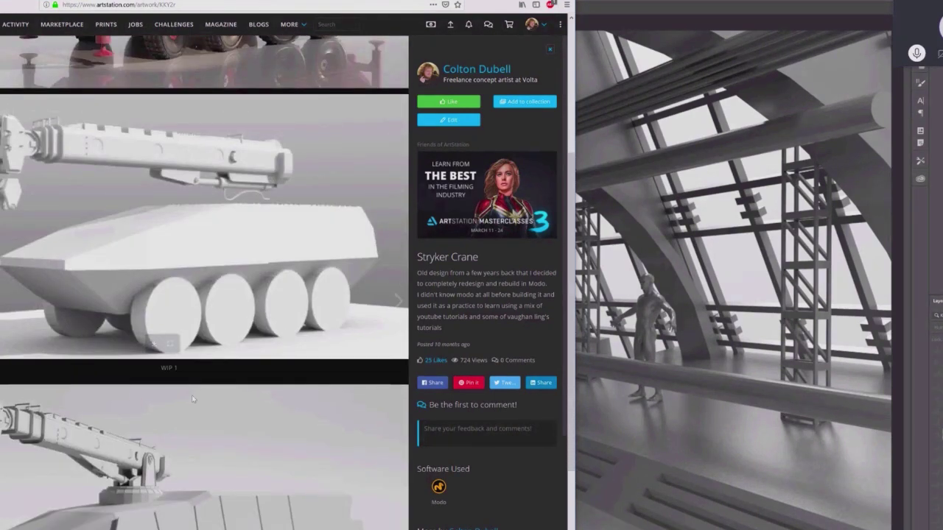
scroll(192, 383, "up", 3)
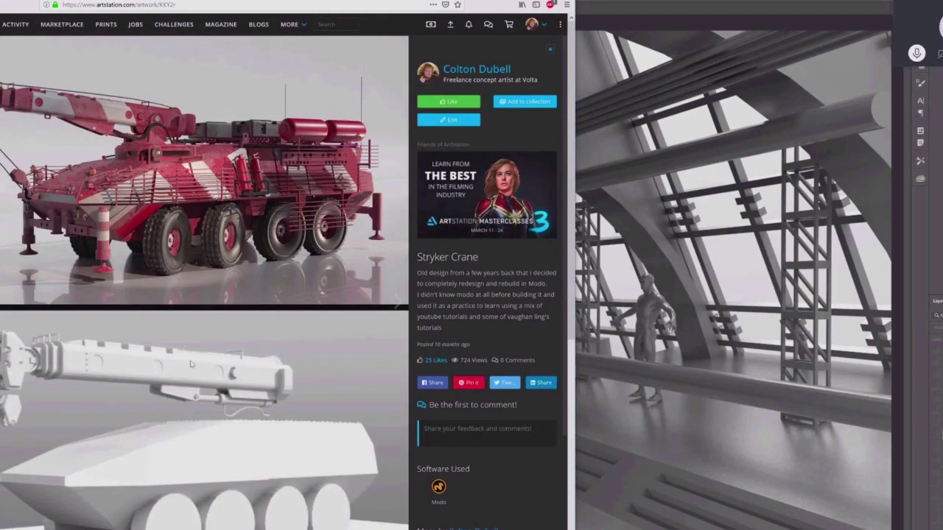
key("Right")
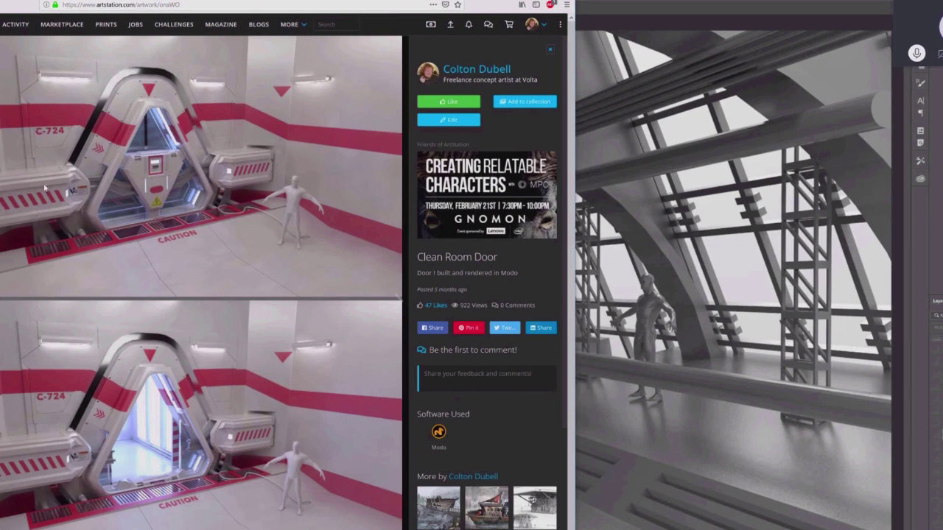
key("Right")
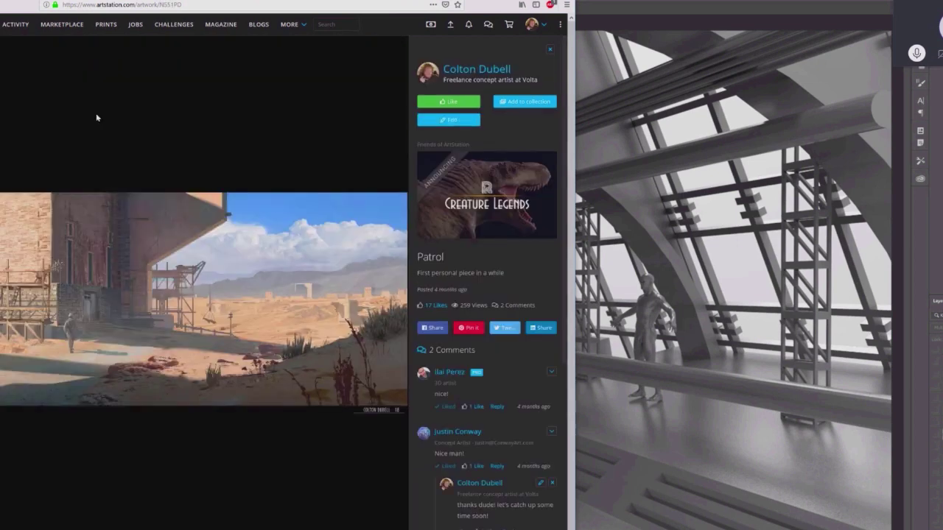
left_click(176, 173)
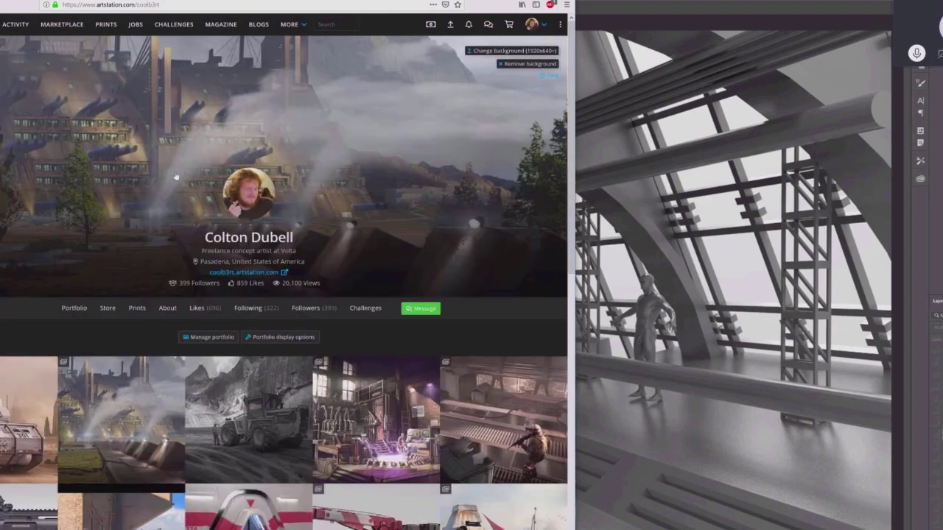
scroll(74, 148, "down", 2)
scroll(21, 127, "up", 1)
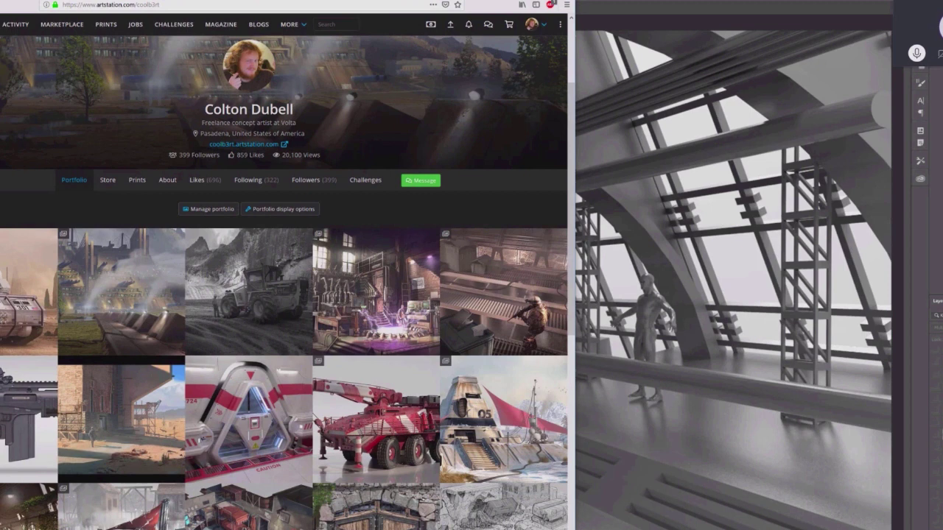
scroll(288, 283, "down", 1)
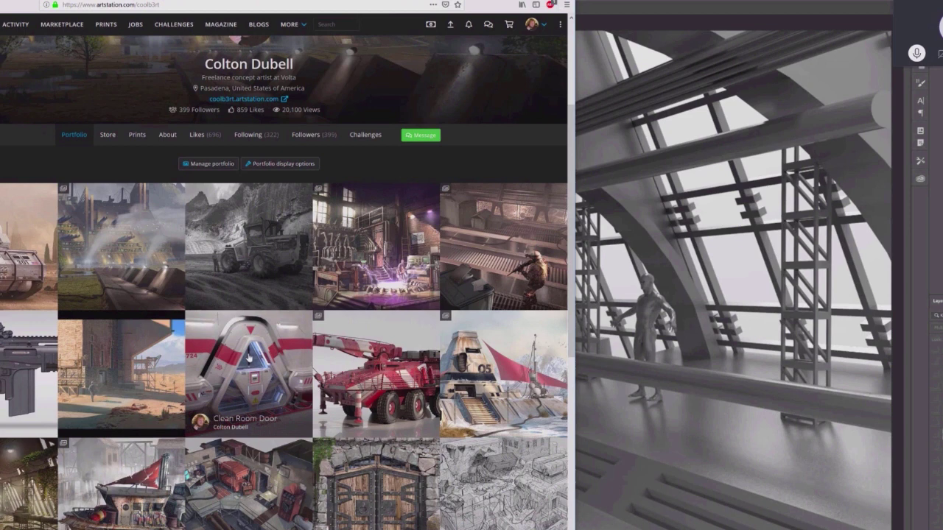
scroll(249, 358, "down", 5)
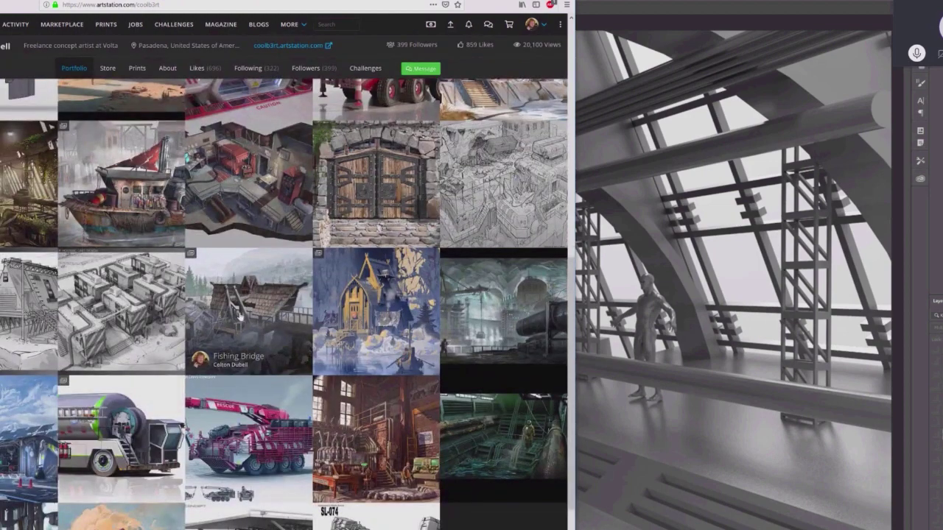
scroll(237, 317, "up", 5)
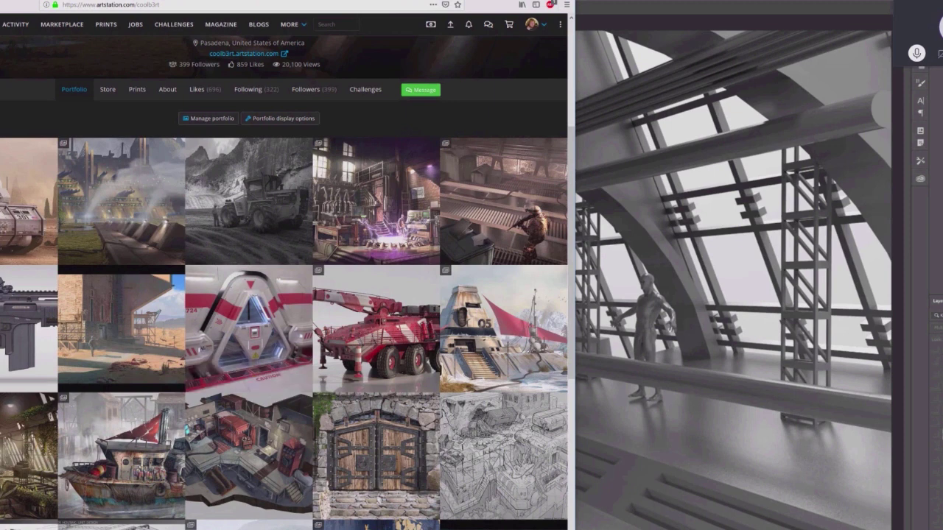
scroll(2, 134, "up", 2)
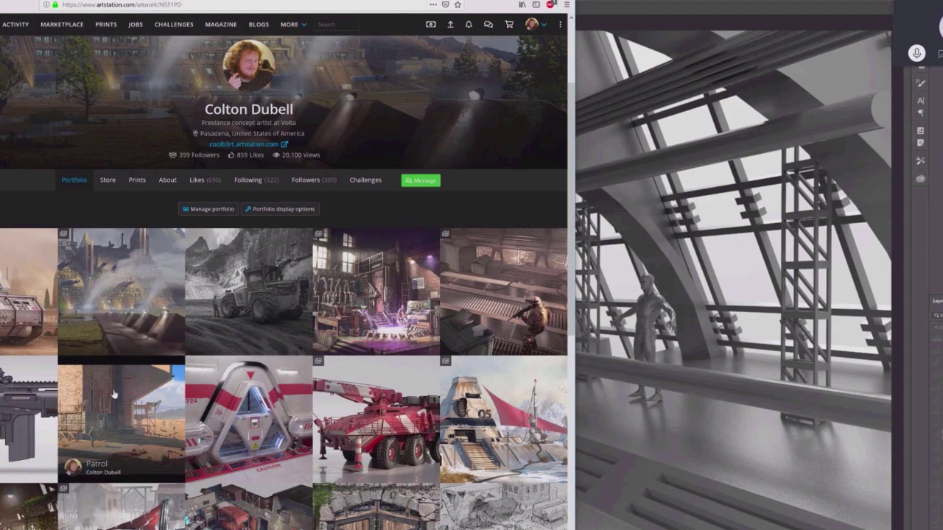
- Bring the Patrol desert artwork into Photoshop as a document and add a new empty layer
left_click(176, 453)
left_click_drag(212, 289, 624, 9)
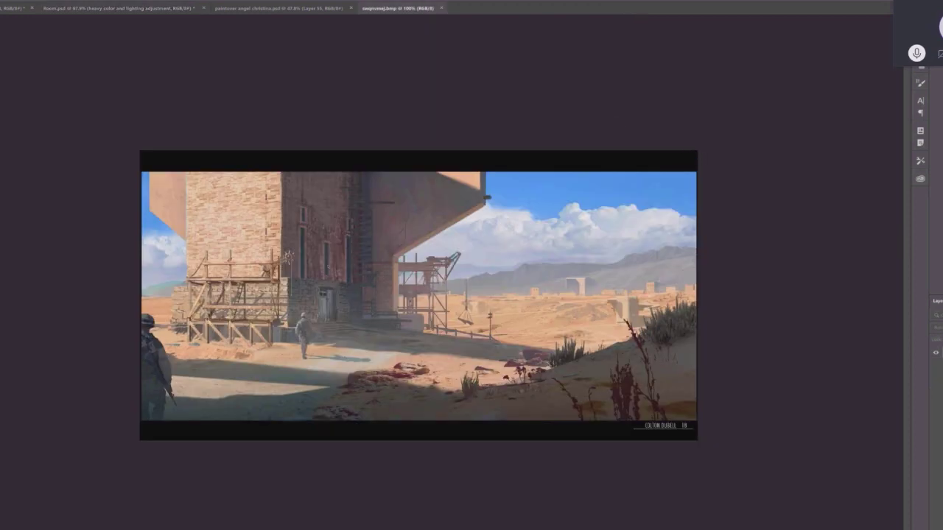
scroll(375, 329, "up", 2)
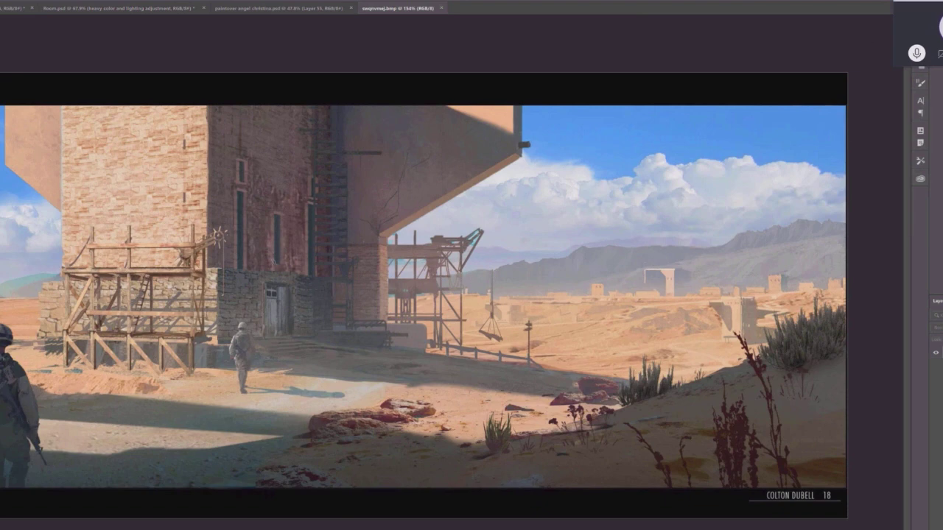
key("ctrl+shift+alt+n")
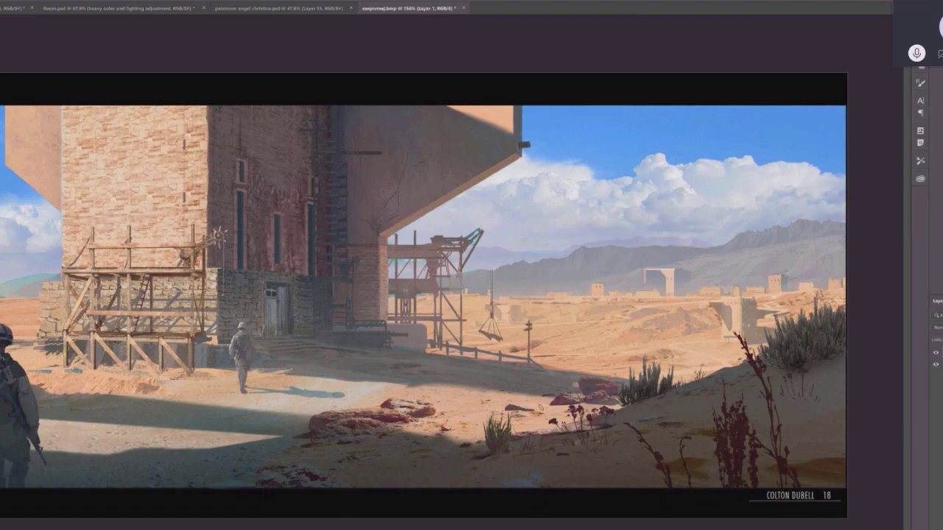
- Marquee-select the doorway, left scaffold, tower scaffold, distant arch and mountains
left_click_drag(243, 224, 317, 351)
left_click_drag(73, 218, 206, 365)
mouse_move(380, 226)
left_mouse_down()
mouse_move(483, 352)
mouse_move(492, 343)
mouse_move(500, 364)
left_mouse_up()
left_click_drag(631, 262, 692, 308)
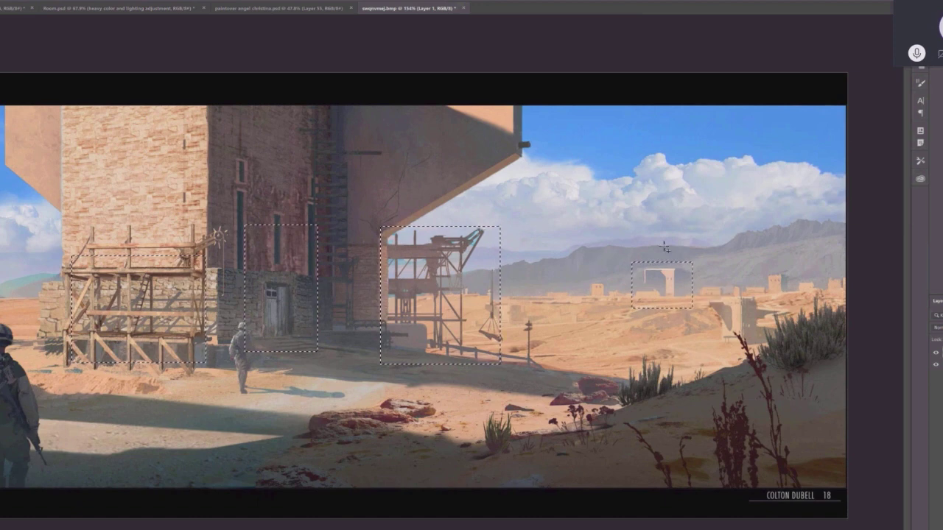
left_click_drag(720, 220, 836, 259)
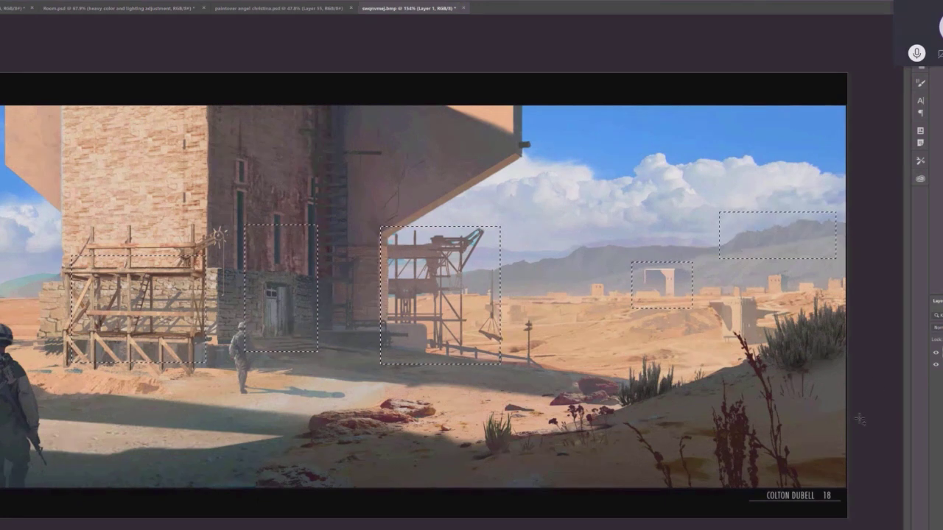
- Stroke the selections with a 3 px red outline, then deselect
right_click(592, 333)
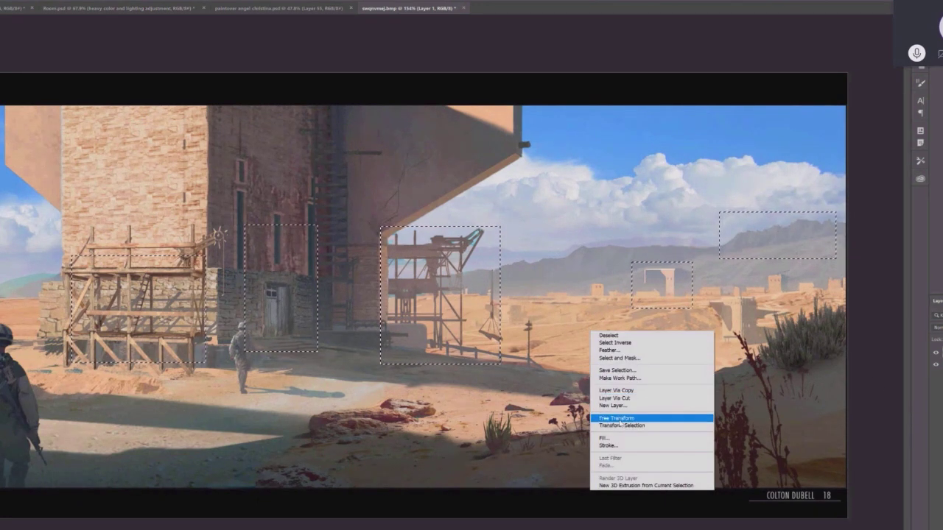
left_click(610, 445)
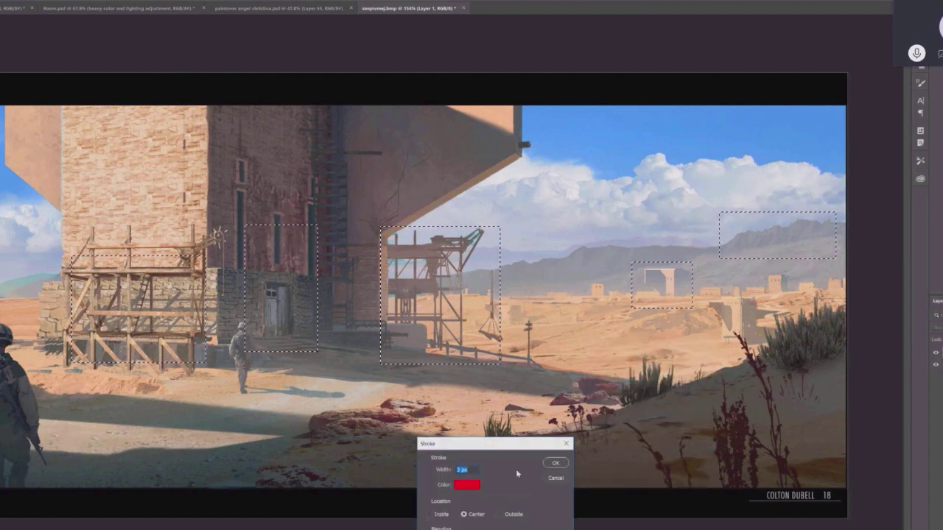
key("Return")
key("ctrl+d")
- Number the red boxes 1 to 5 and circle box 2 around the doorway
left_click_drag(77, 267, 82, 278)
left_click_drag(253, 236, 271, 253)
left_click_drag(389, 235, 397, 255)
left_click_drag(634, 283, 649, 278)
mouse_move(730, 216)
left_mouse_down()
mouse_move(736, 228)
mouse_move(742, 215)
left_mouse_up()
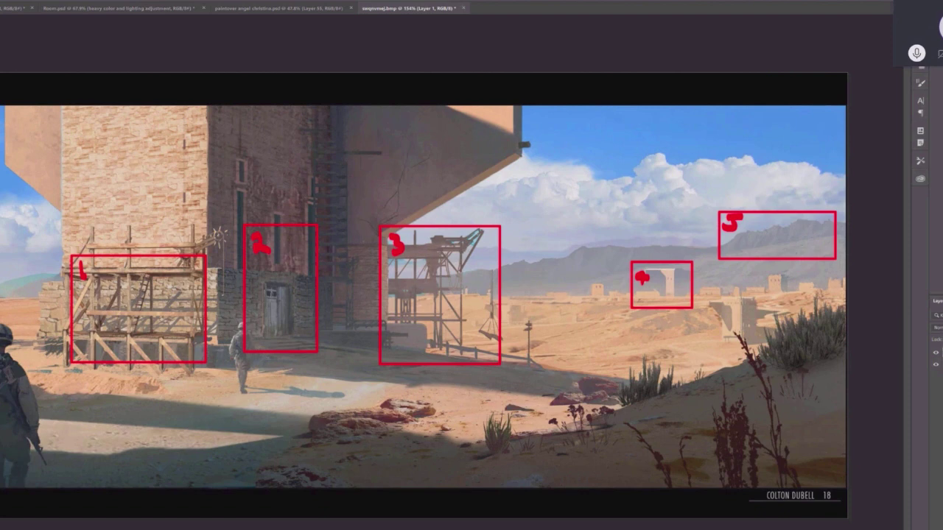
mouse_move(237, 254)
left_mouse_down()
mouse_move(293, 364)
mouse_move(294, 230)
mouse_move(249, 217)
left_mouse_up()
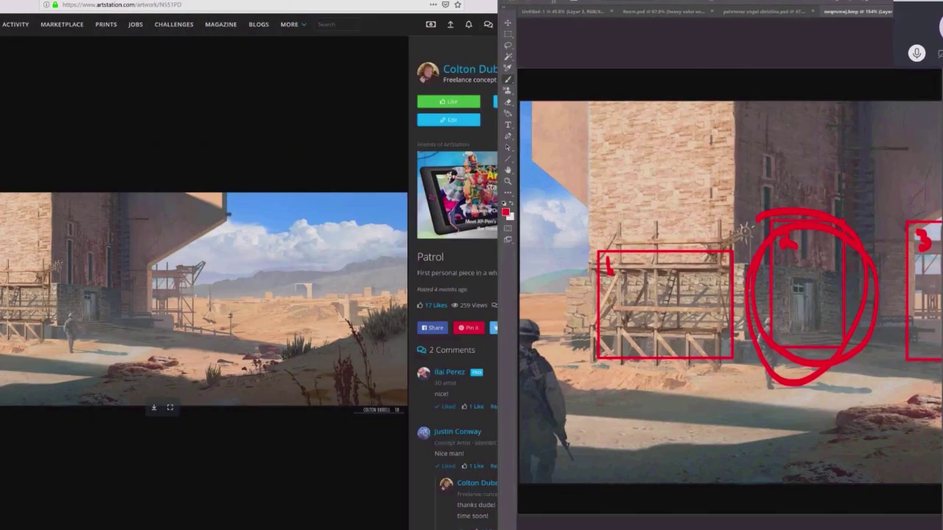
- In the browser, view the Gate Design artwork, then open the artist's profile page
left_click(339, 96)
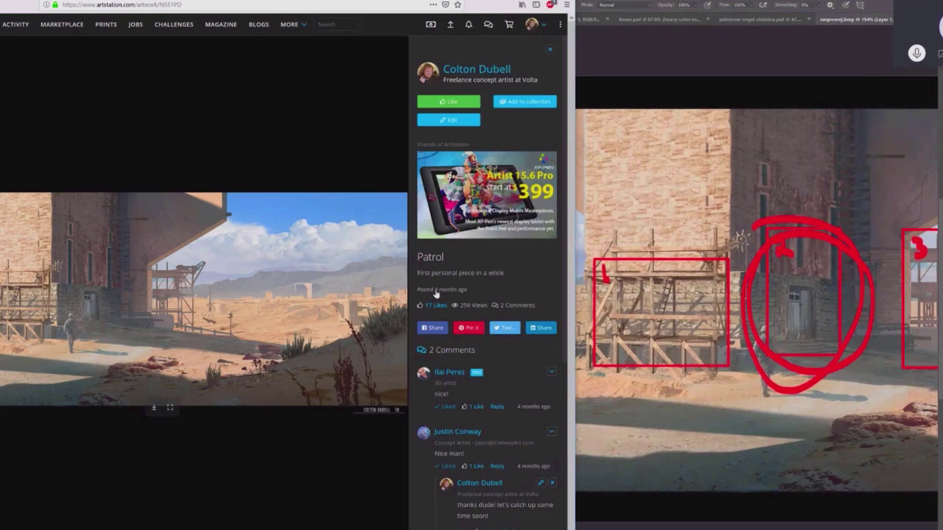
key("Escape")
scroll(379, 281, "down", 10)
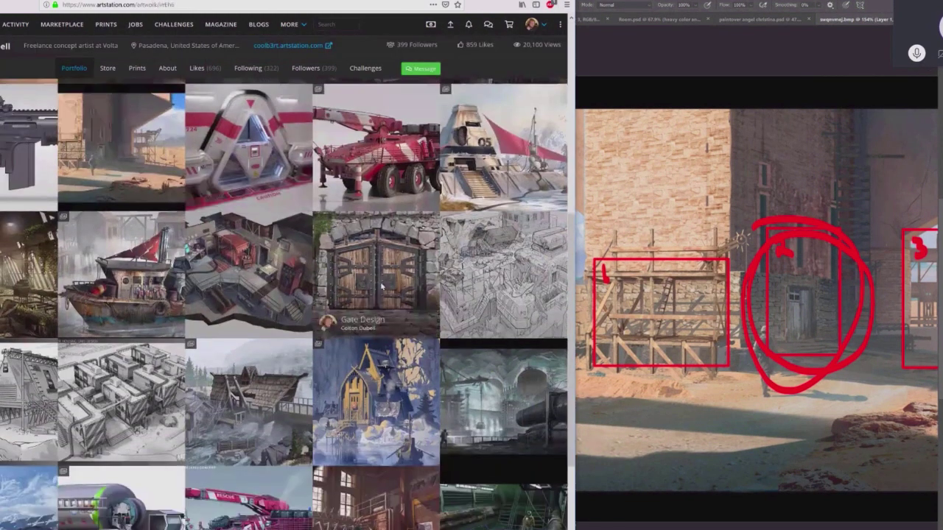
left_click(379, 281)
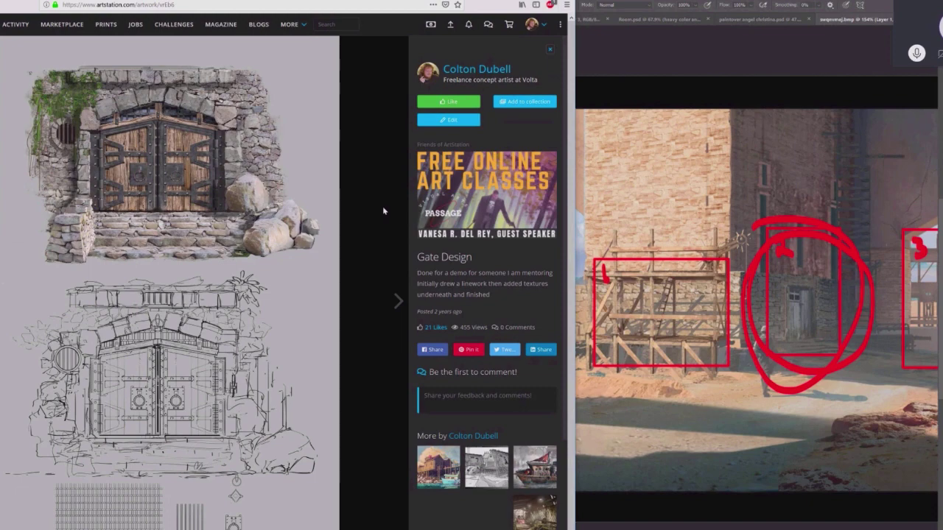
left_click(476, 68)
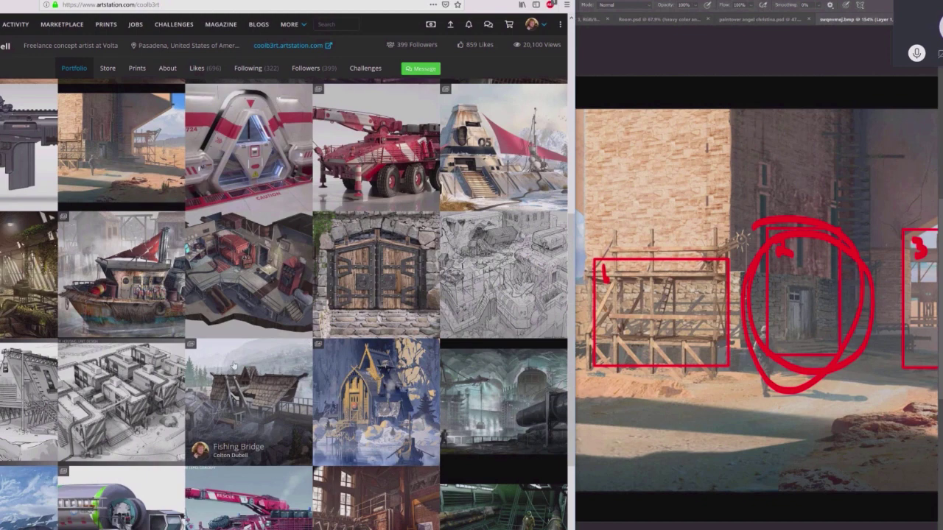
scroll(234, 366, "up", 5)
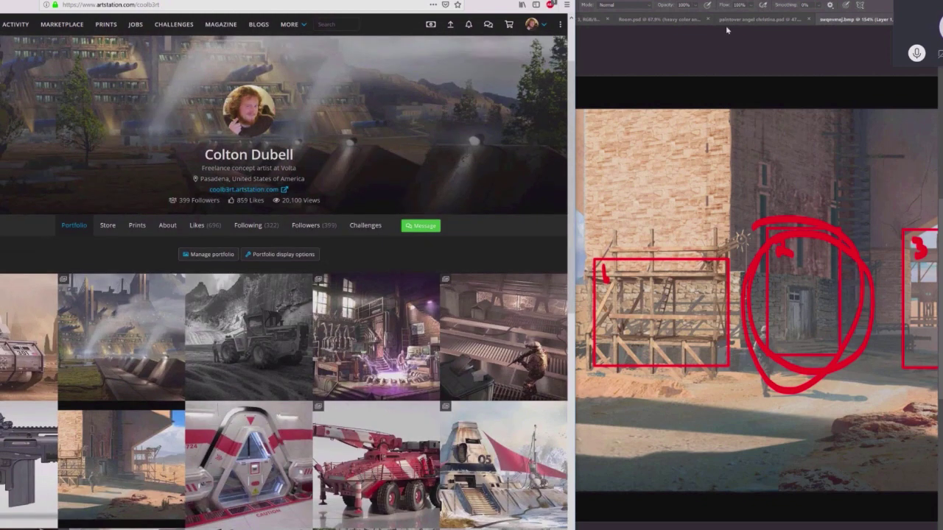
left_click(840, 21)
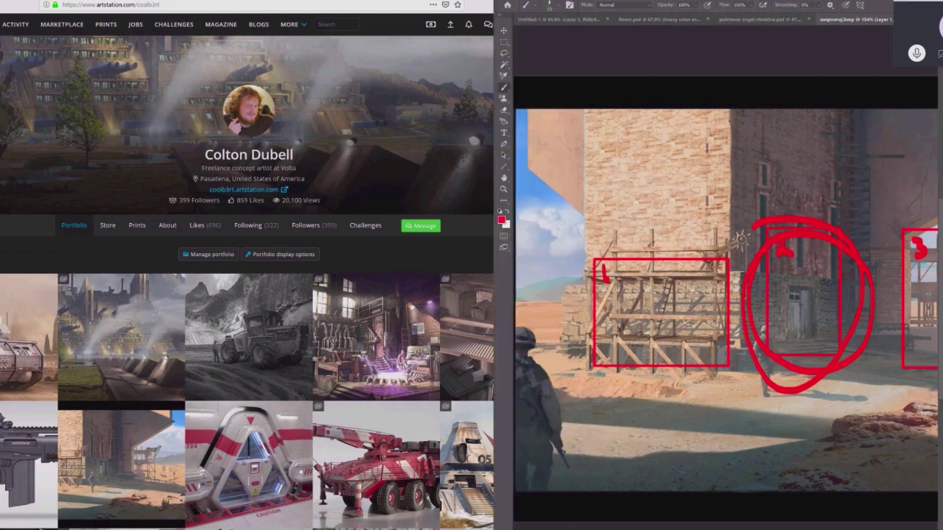
- Close the red-marked swgvmej.bmp sketch without saving
left_click_drag(822, 24, 750, 16)
left_click(842, 11)
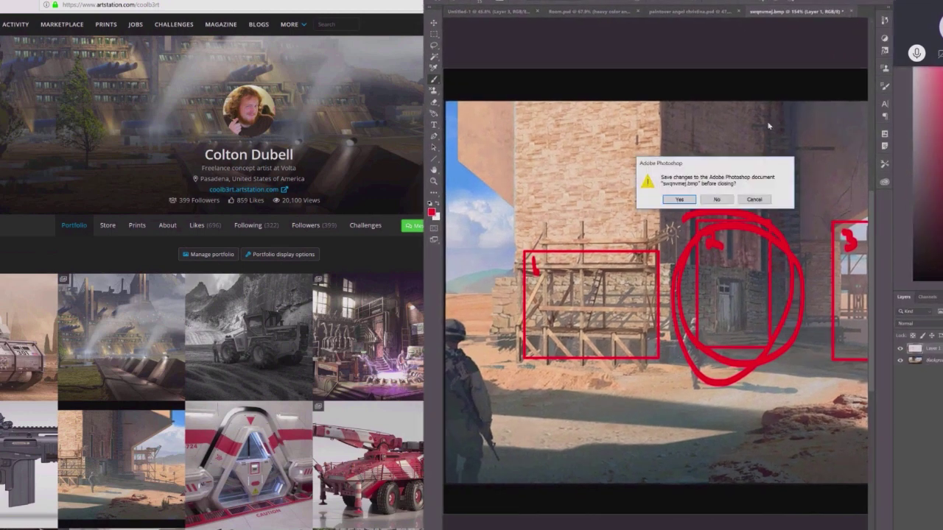
left_click(722, 199)
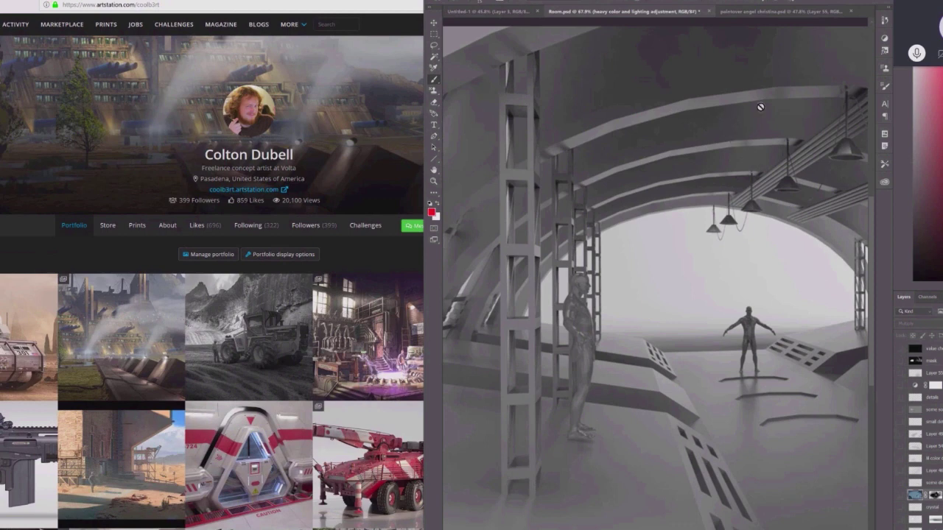
- Dismiss the hidden-layer brush error, zoom out on Room.psd, and widen the browser
left_click(743, 137)
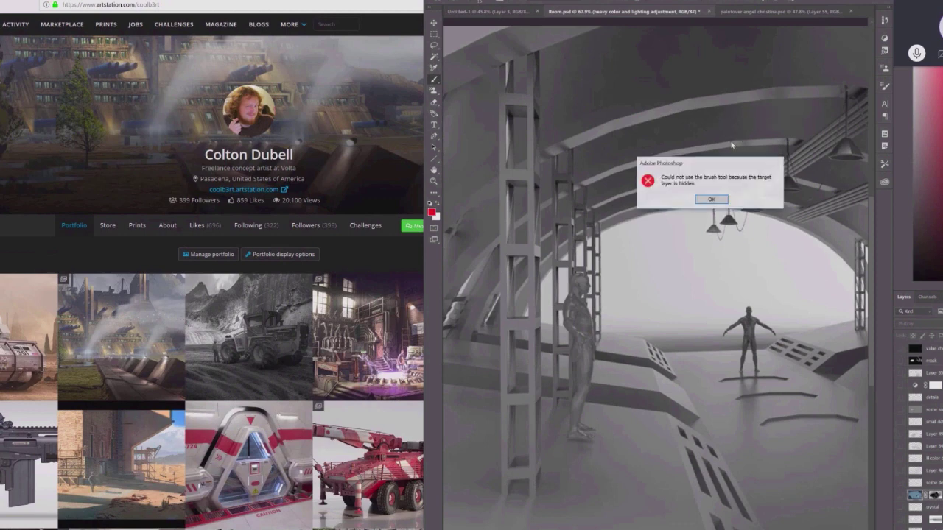
left_click(710, 199)
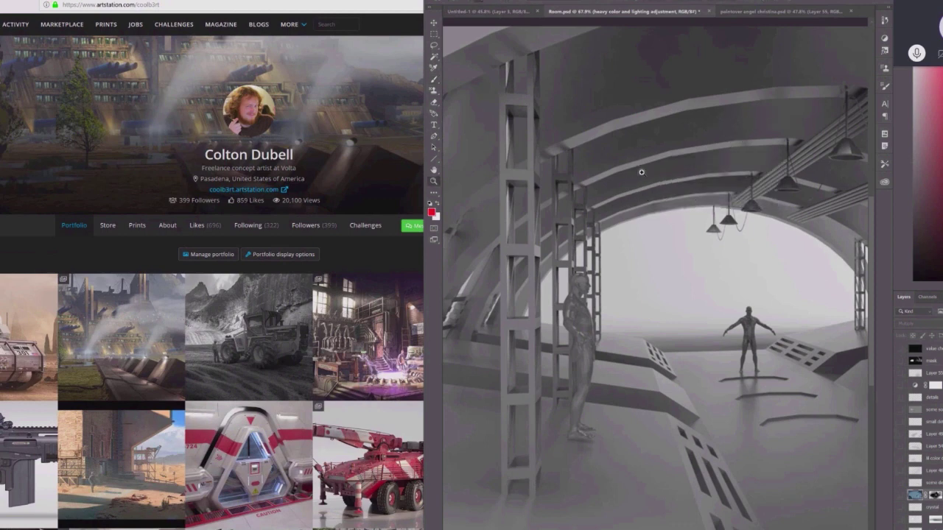
scroll(681, 187, "down", 3)
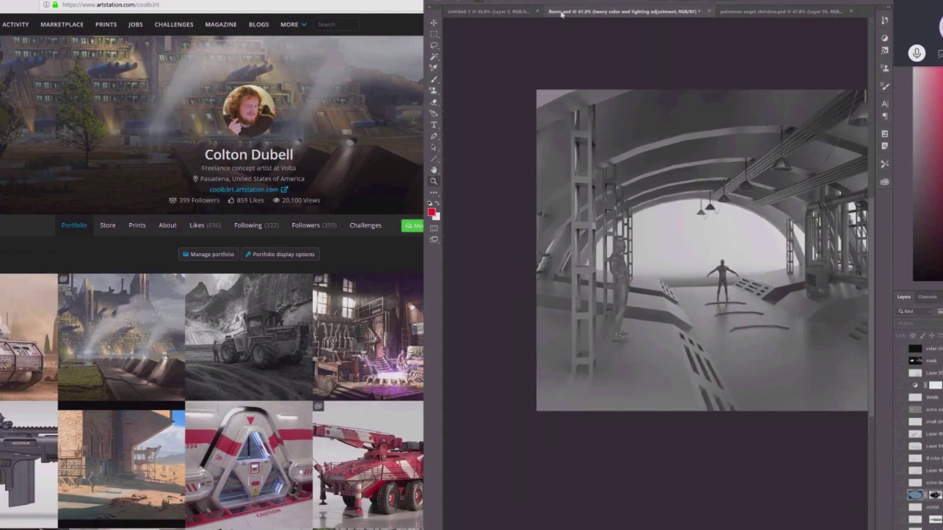
left_click_drag(435, 6, 490, 5)
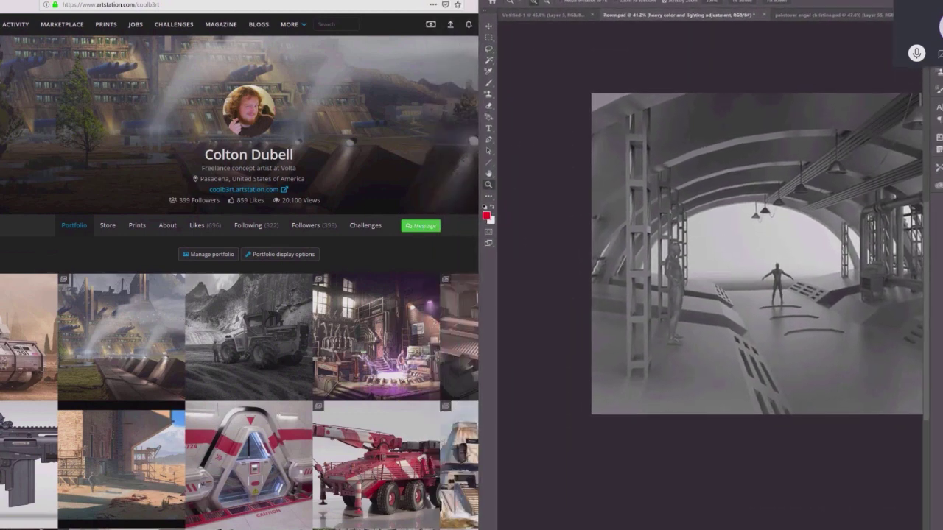
mouse_move(478, 76)
left_mouse_down()
mouse_move(575, 75)
mouse_move(477, 77)
left_mouse_up()
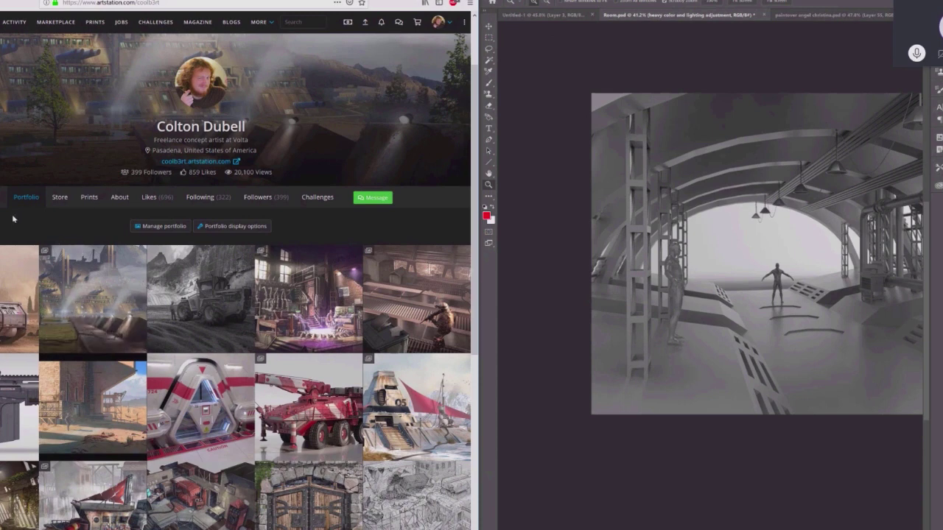
scroll(28, 267, "down", 1)
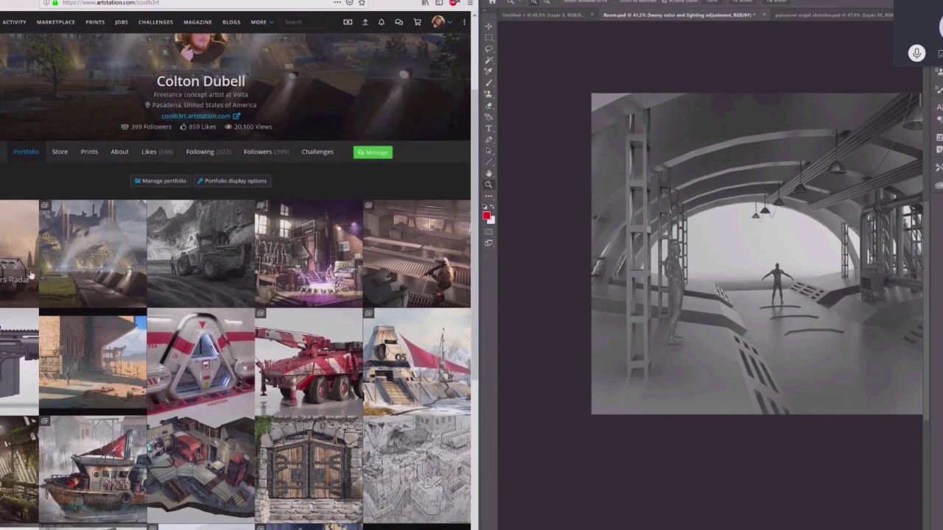
scroll(26, 270, "up", 1)
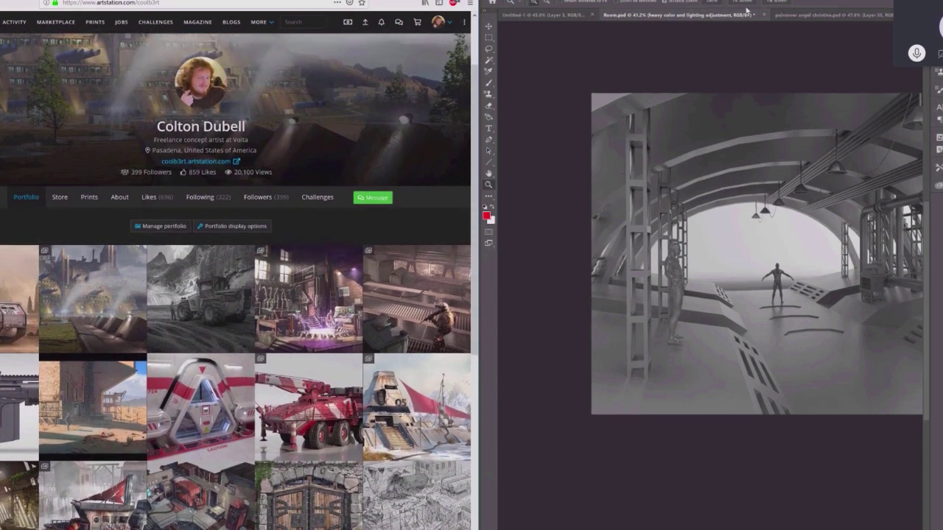
scroll(78, 299, "down", 5)
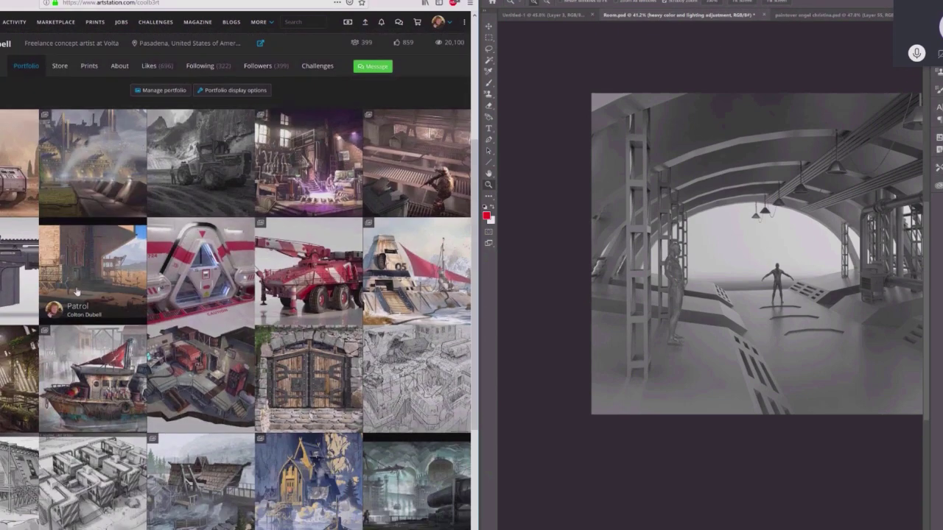
scroll(67, 296, "down", 1)
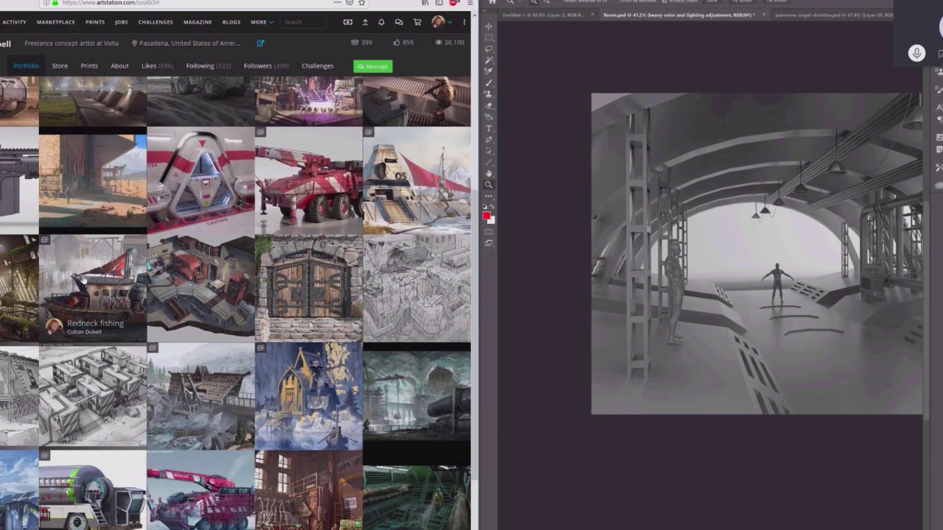
scroll(81, 274, "up", 5)
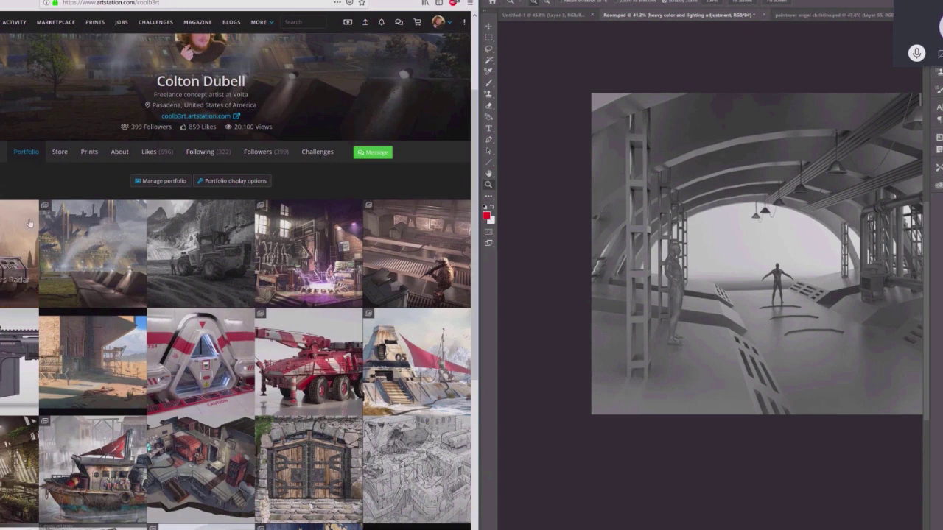
scroll(29, 219, "down", 1)
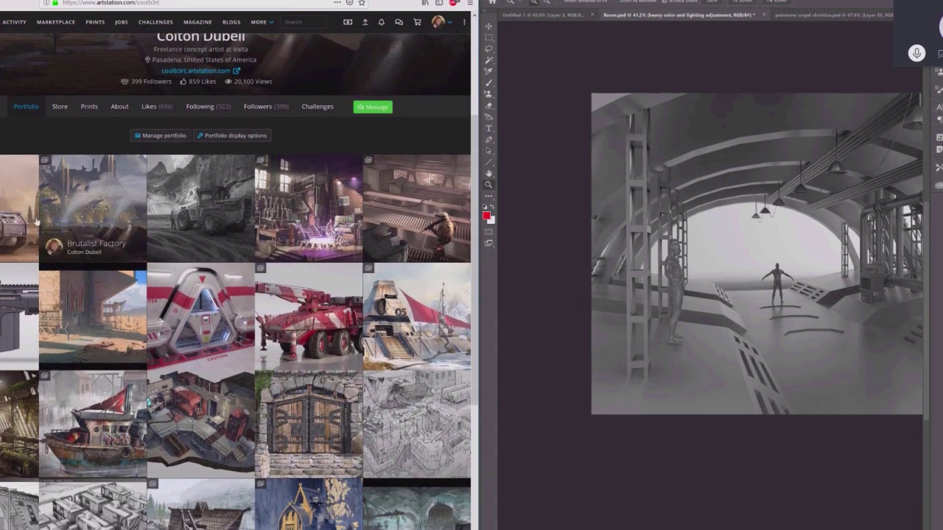
scroll(30, 213, "down", 5)
scroll(44, 221, "up", 7)
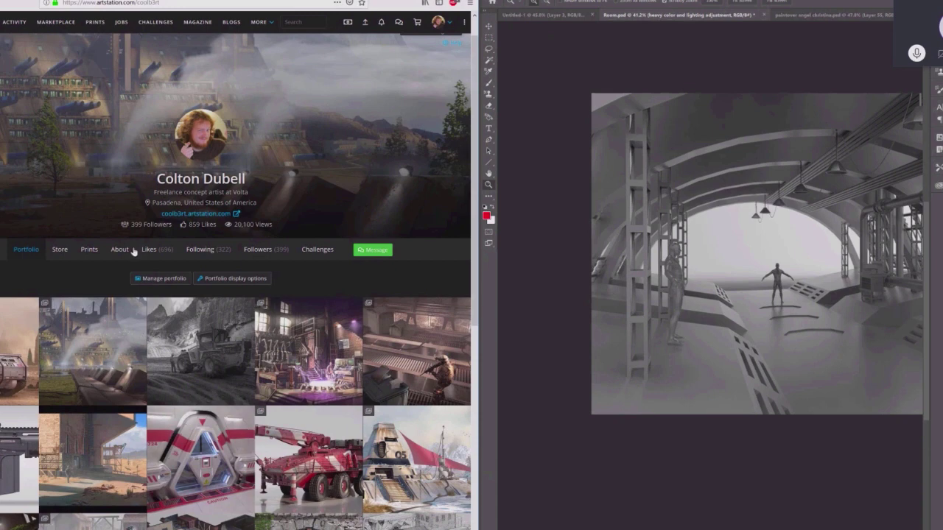
scroll(70, 204, "down", 1)
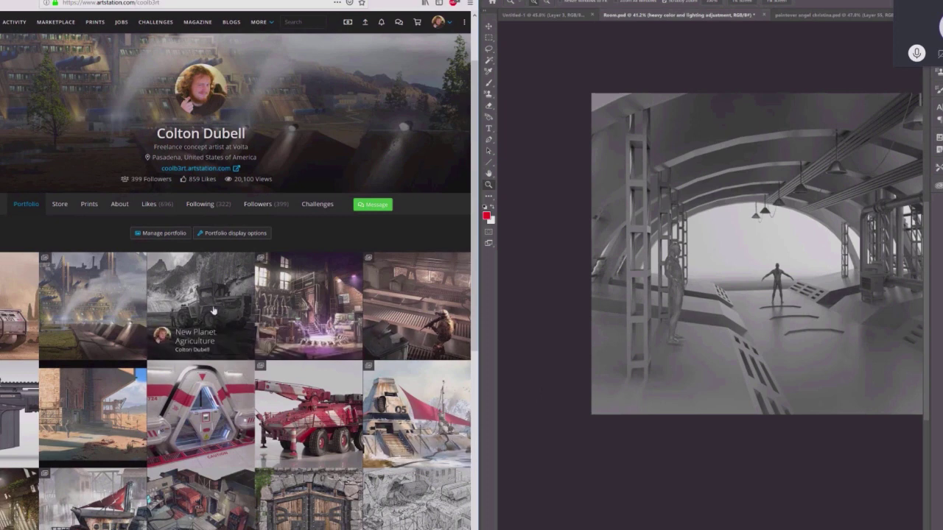
scroll(211, 309, "down", 1)
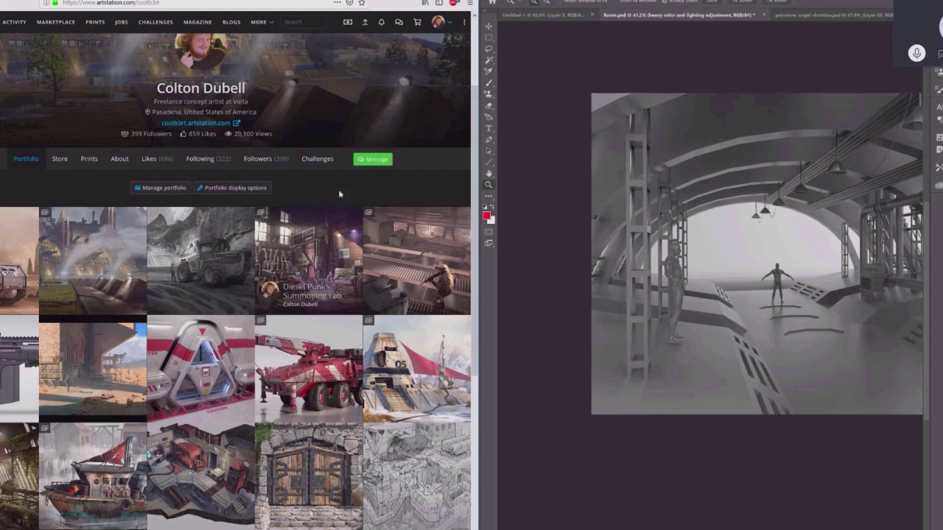
scroll(337, 195, "down", 2)
scroll(337, 210, "up", 2)
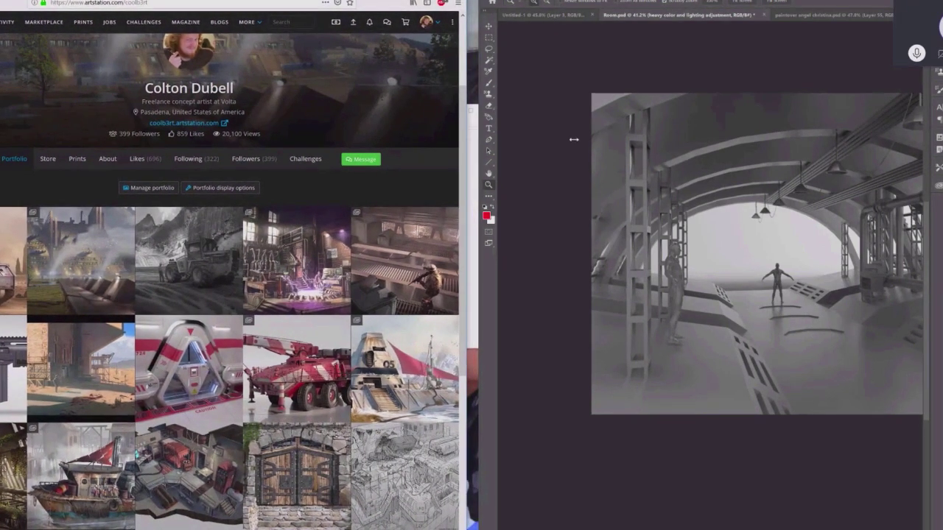
left_click_drag(465, 126, 475, 140)
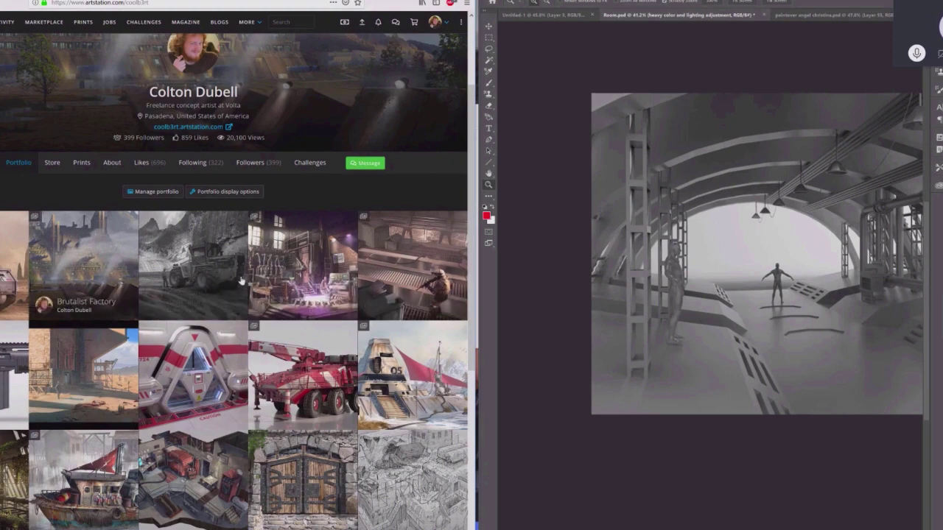
scroll(240, 281, "down", 5)
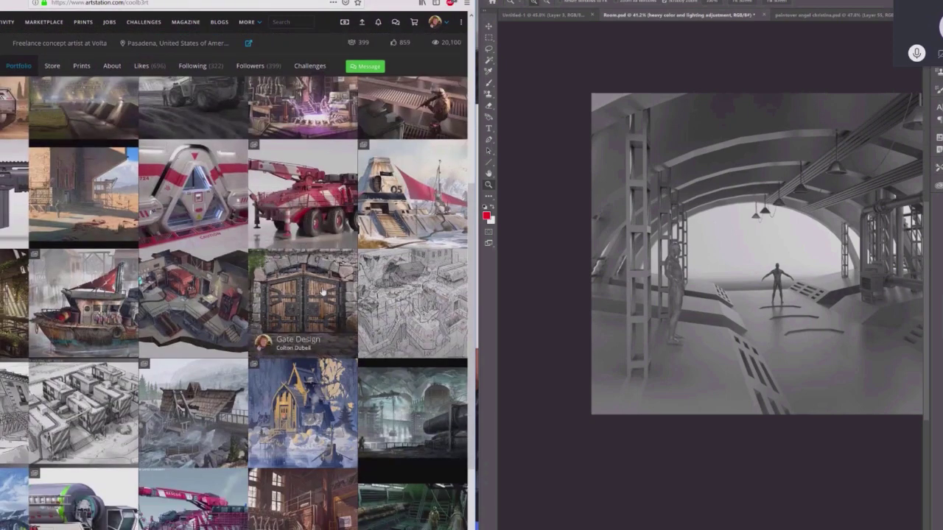
left_click(406, 407)
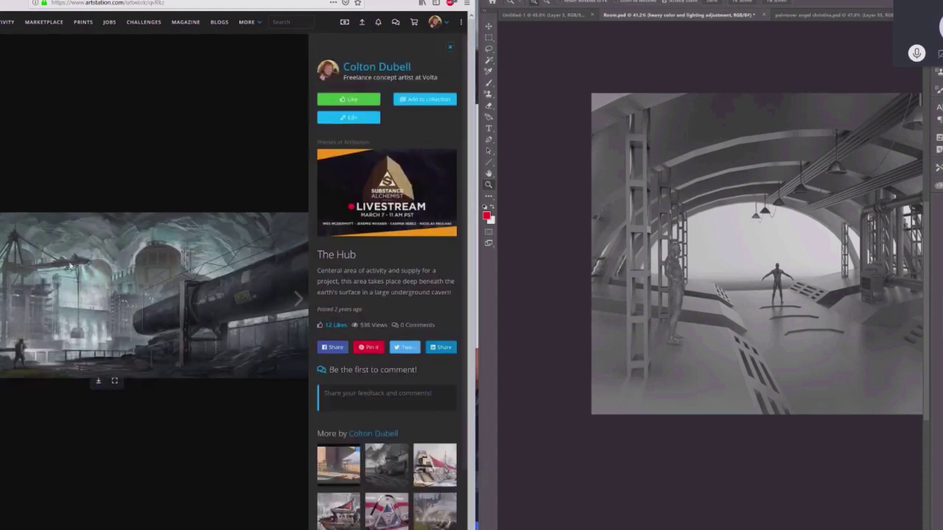
left_click(115, 381)
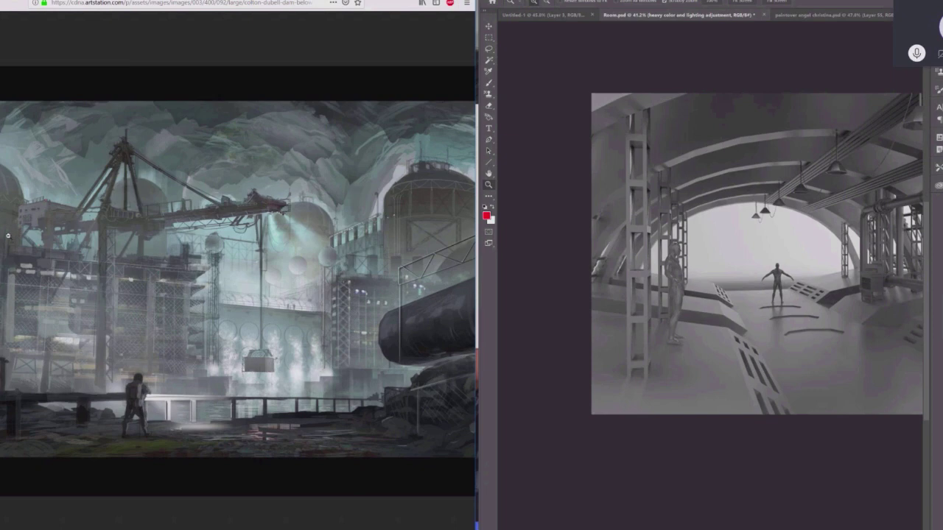
key("ctrl+Tab")
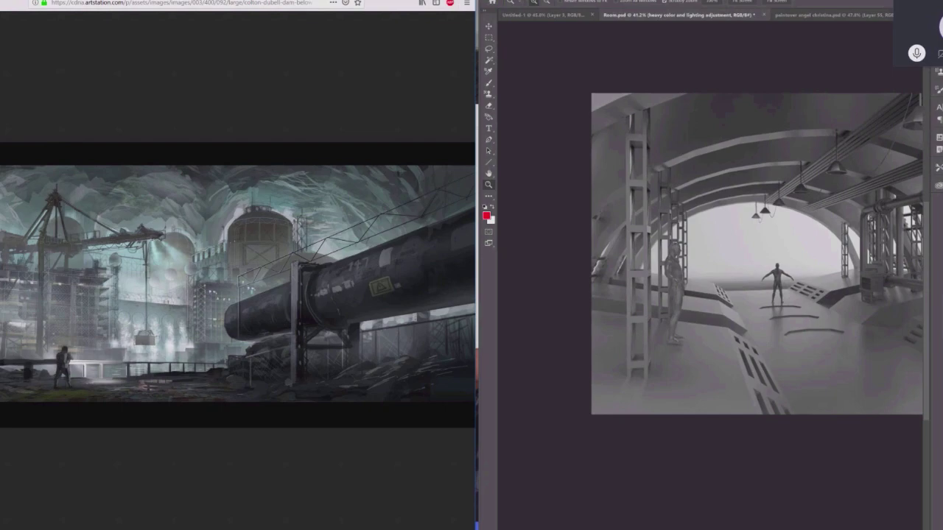
key("ctrl+Tab")
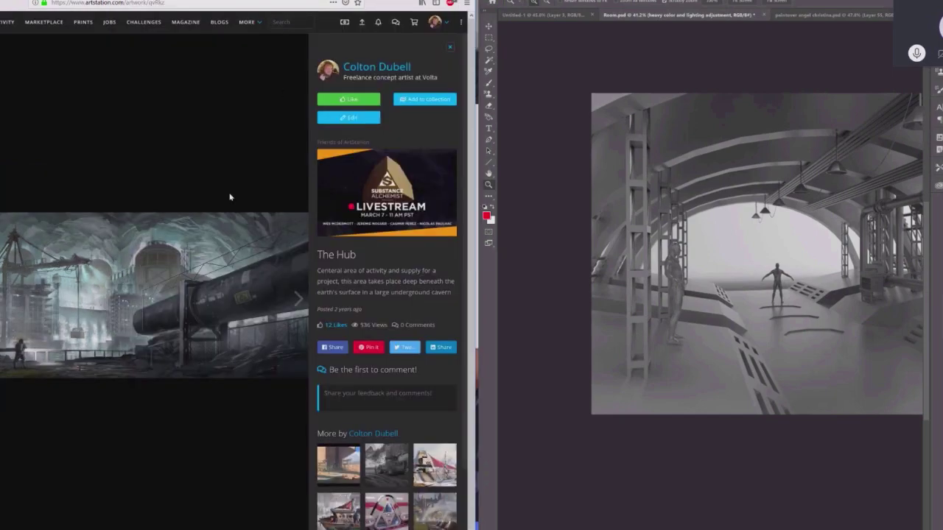
left_click(376, 66)
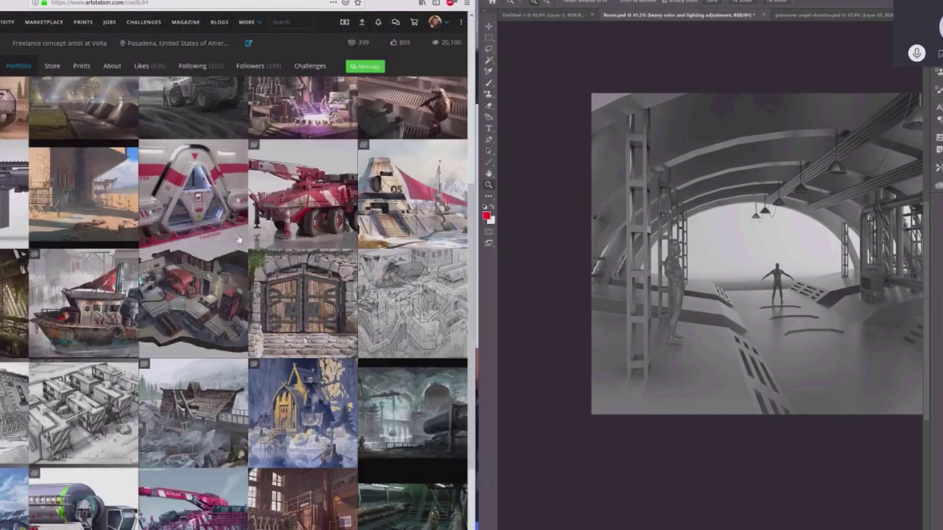
scroll(238, 239, "up", 5)
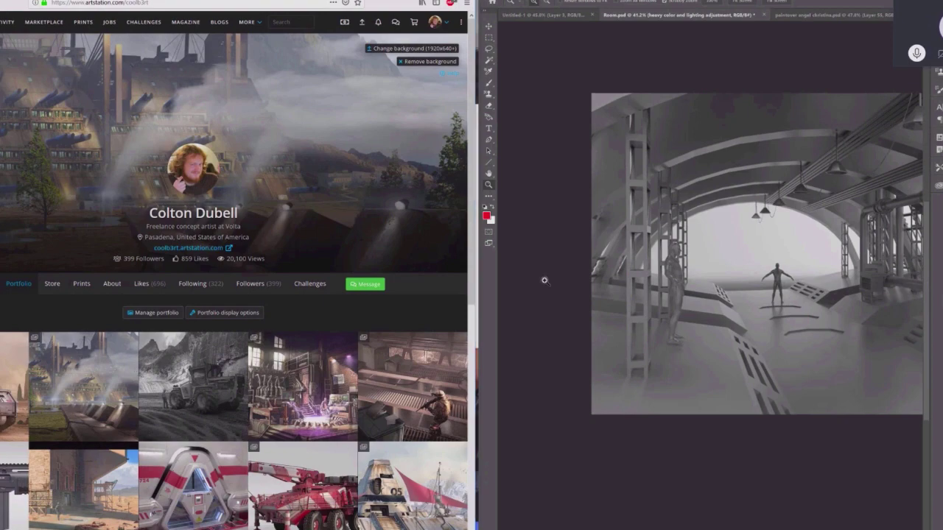
- Switch to the Room.psd hall render, show it full screen, and zoom into its right side
key("ctrl+Tab")
key("f")
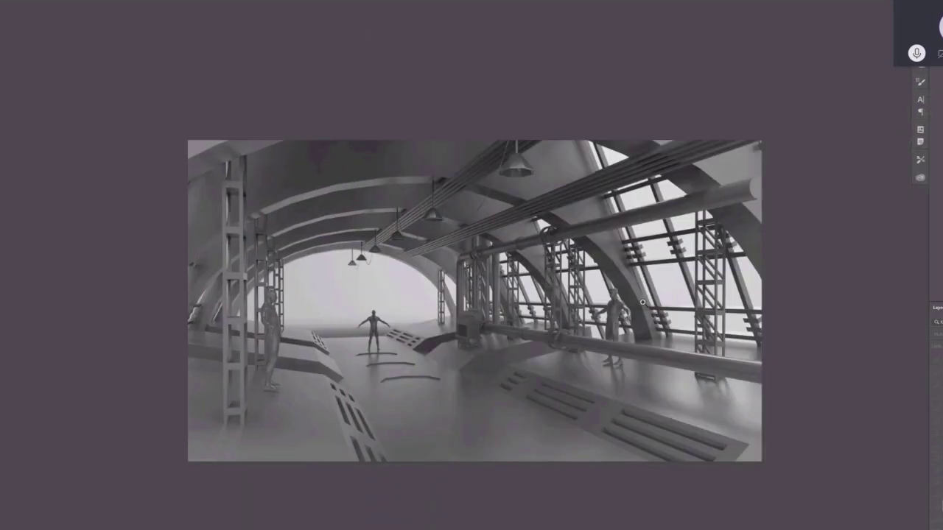
left_click(592, 282)
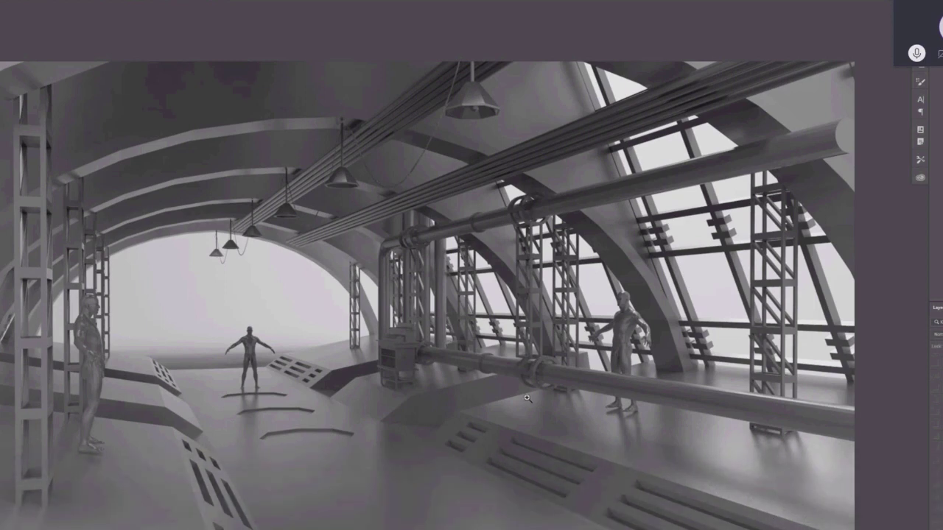
- Trace straight red lines along the three ceiling pipes, the vertical pipe and the horizontal pipe
left_click_drag(246, 233, 475, 33)
left_click_drag(237, 232, 486, 62)
left_click_drag(387, 212, 824, 52)
left_click_drag(287, 247, 803, 62)
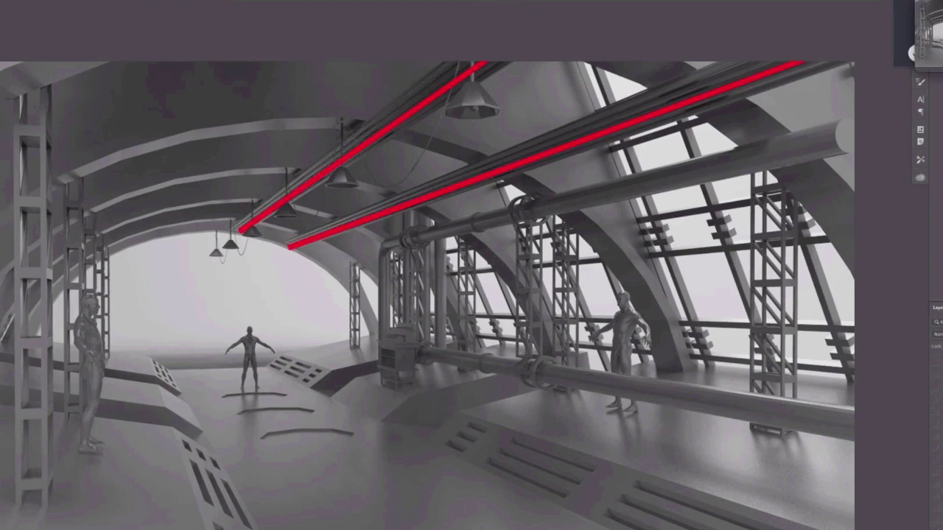
left_click_drag(386, 246, 853, 127)
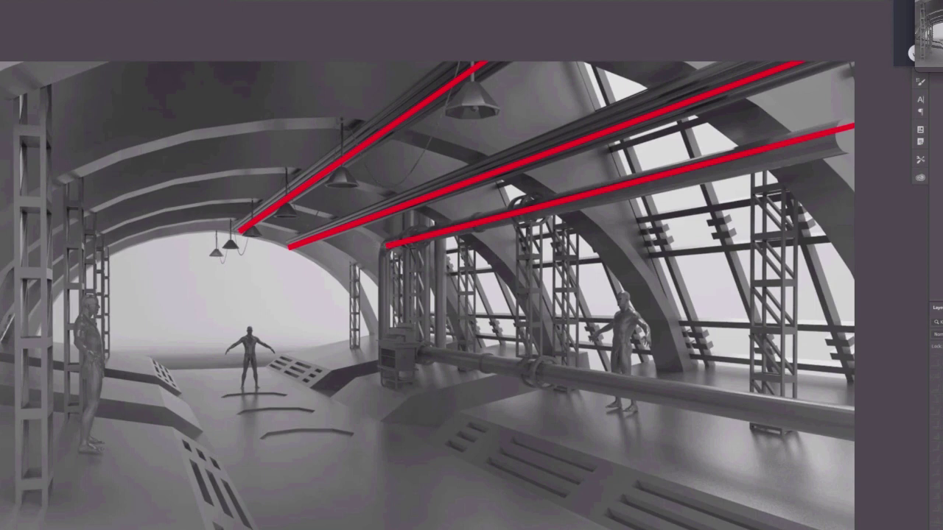
left_click(386, 364, "shift")
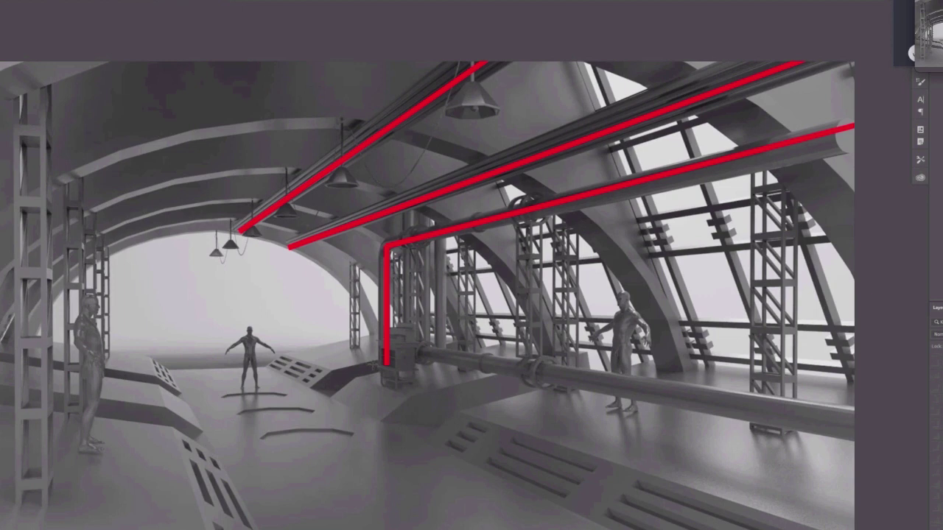
left_click_drag(417, 352, 875, 420)
- Trace the horizontal pipe in red out to the edge of the canvas
left_click(875, 419, "shift")
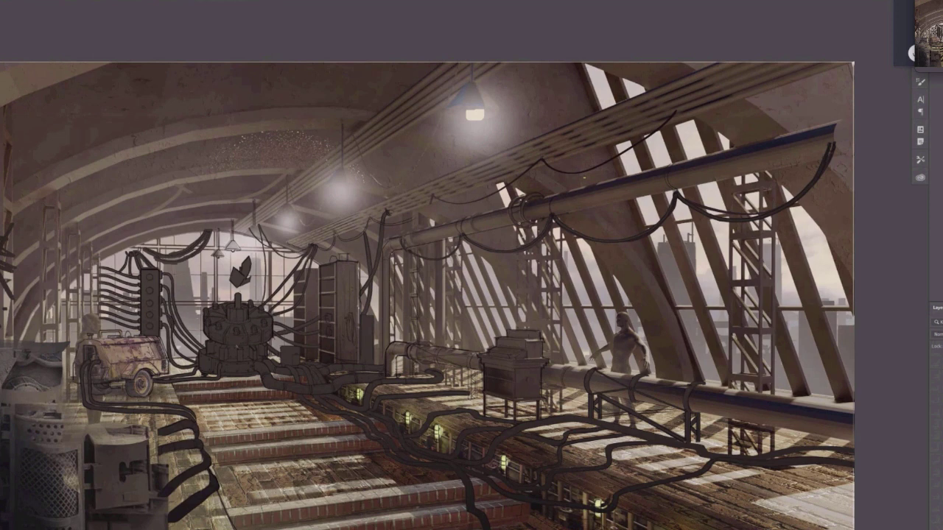
scroll(238, 343, "up", 5)
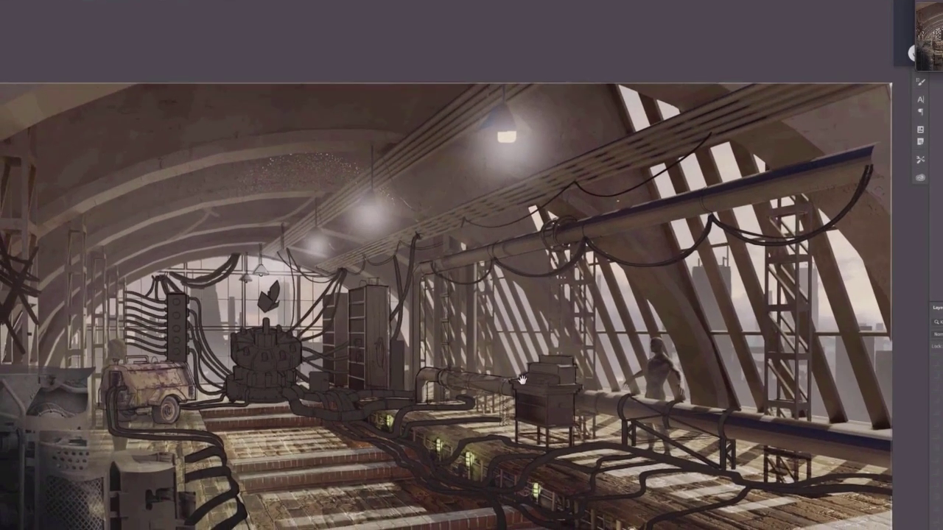
scroll(518, 382, "down", 1)
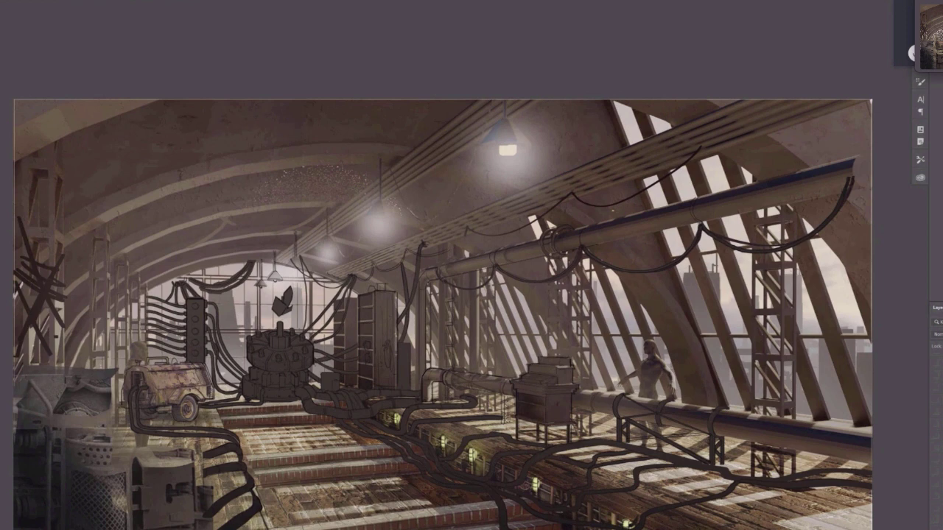
scroll(758, 515, "up", 6)
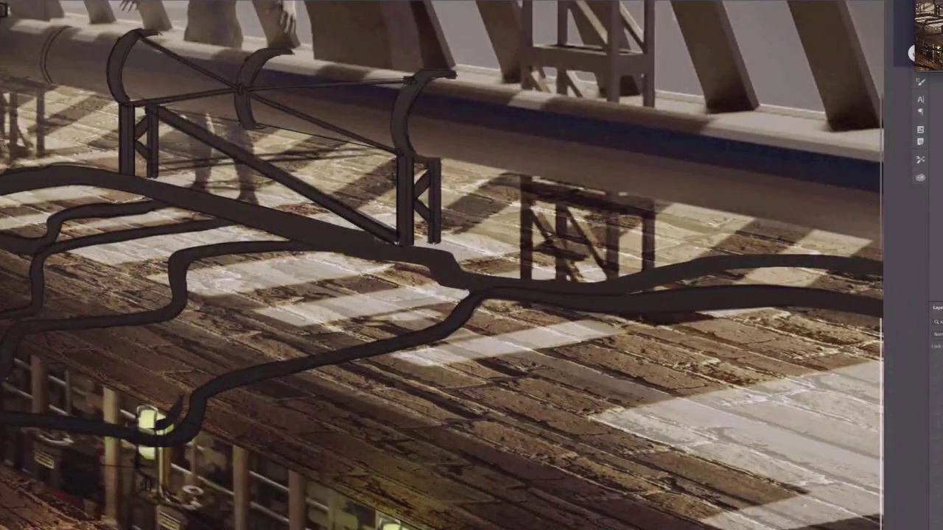
scroll(492, 418, "up", 3)
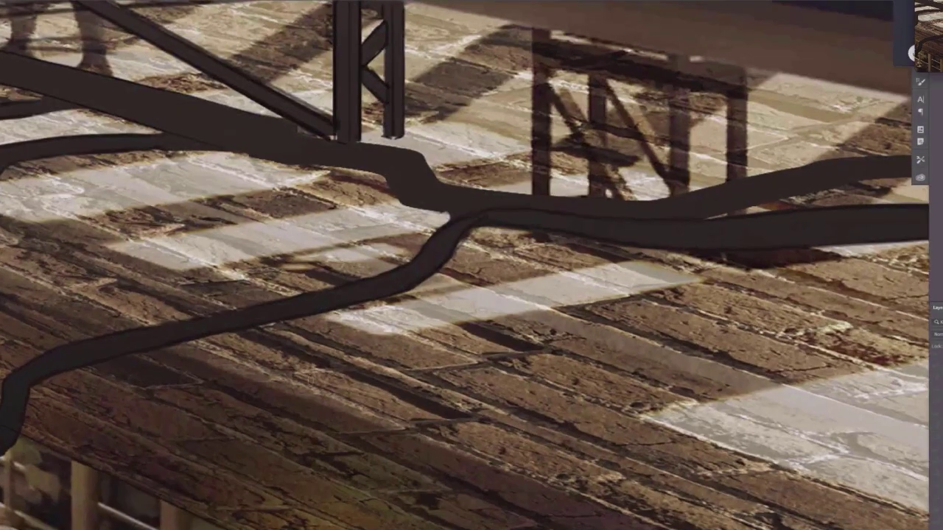
scroll(662, 383, "down", 3)
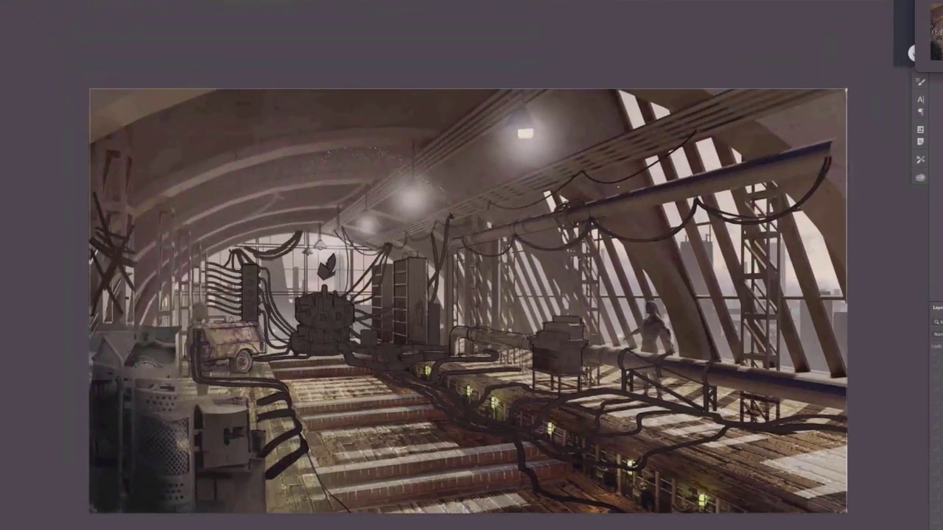
- Zoom in and pan across the hall's right side, then zoom out to fit the whole painting
scroll(157, 430, "up", 5)
scroll(177, 428, "up", 5)
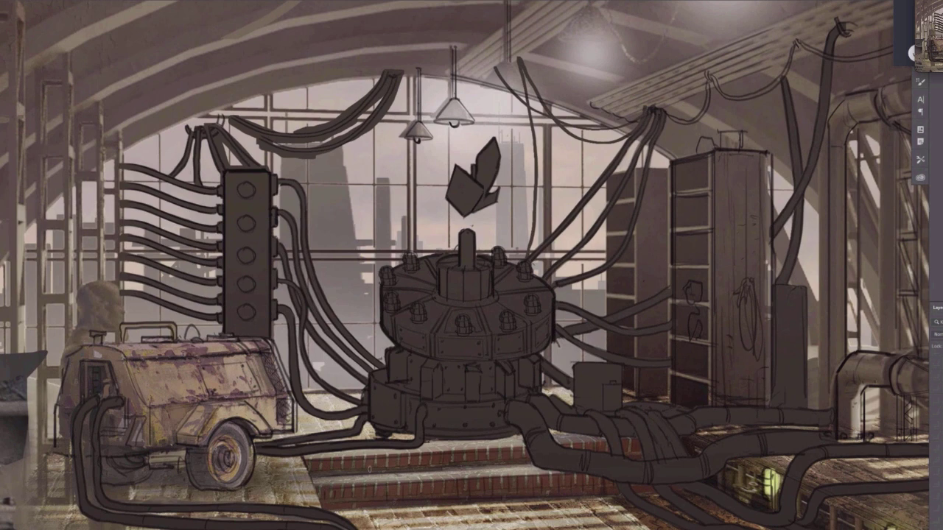
left_click_drag(690, 469, 170, 392)
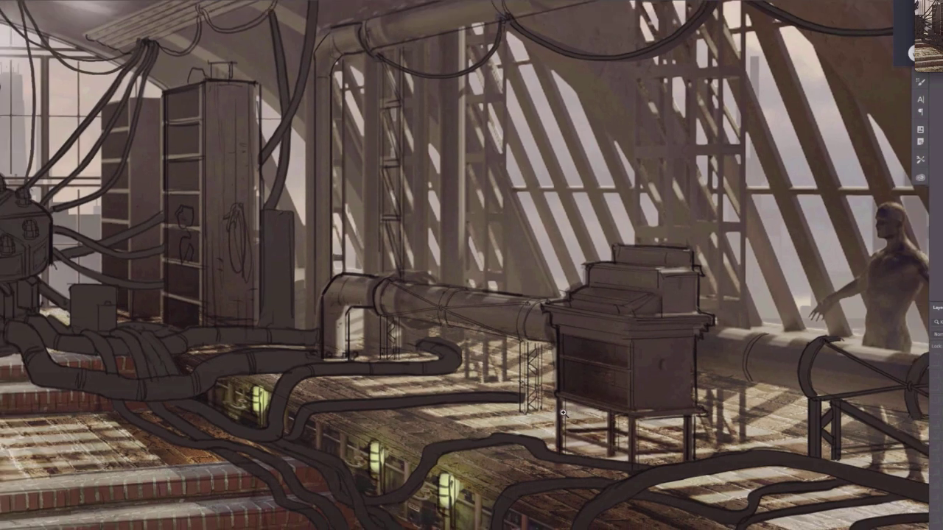
scroll(553, 412, "down", 6)
scroll(521, 417, "down", 1)
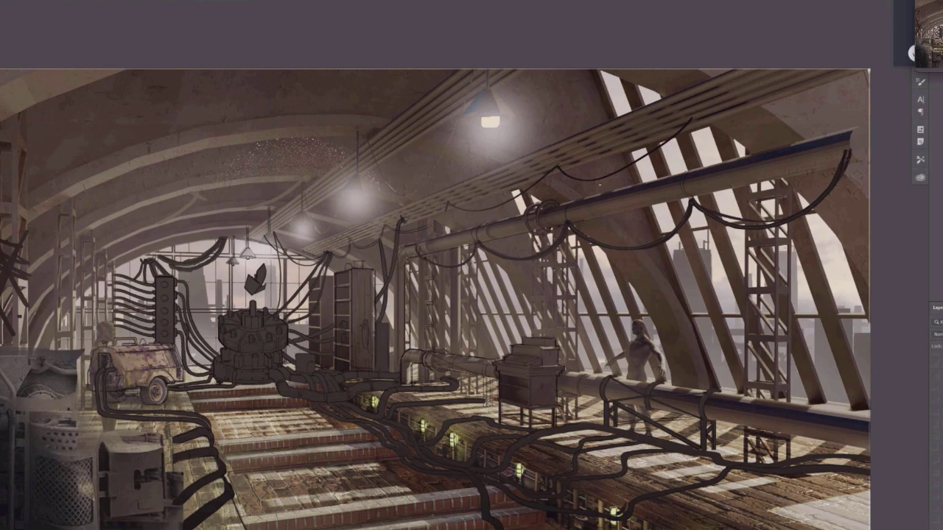
key("ctrl+u")
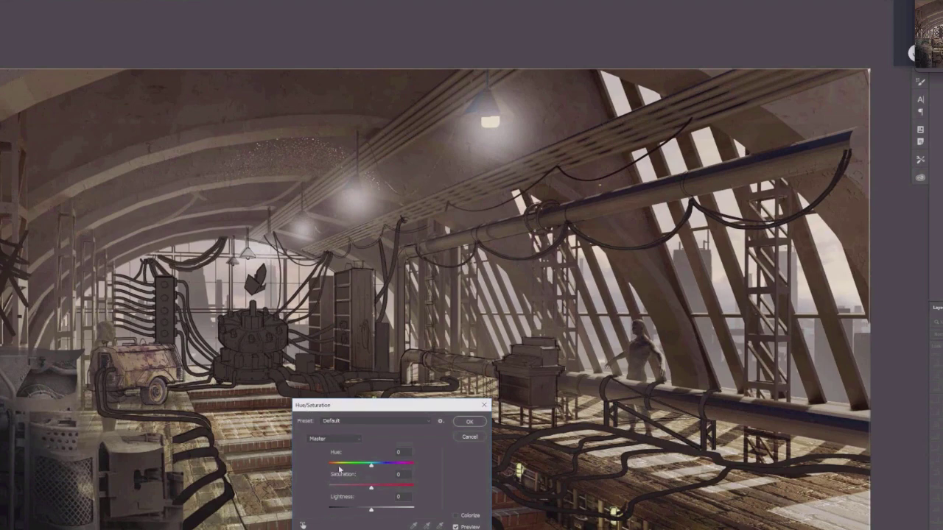
left_click(483, 405)
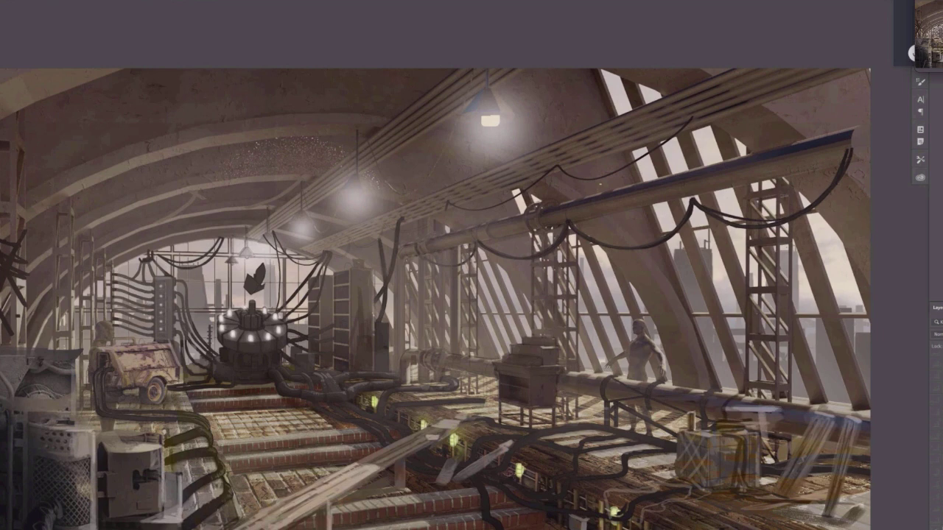
mouse_move(641, 319)
left_mouse_down()
mouse_move(621, 372)
mouse_move(653, 325)
left_mouse_up()
key("ctrl+z")
mouse_move(654, 337)
left_mouse_down()
mouse_move(626, 313)
mouse_move(679, 417)
mouse_move(662, 306)
left_mouse_up()
mouse_move(115, 325)
left_mouse_down()
mouse_move(89, 320)
mouse_move(87, 438)
mouse_move(137, 419)
mouse_move(120, 321)
left_mouse_up()
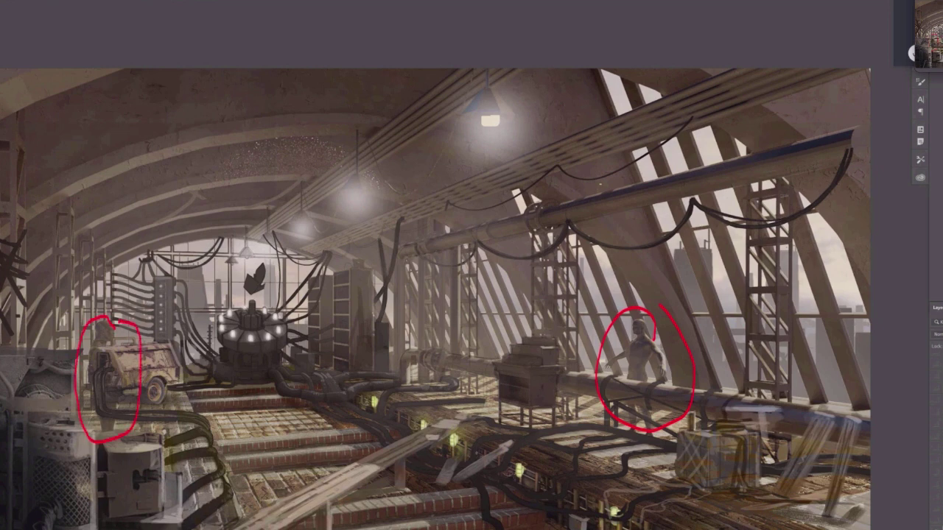
key("ctrl+z")
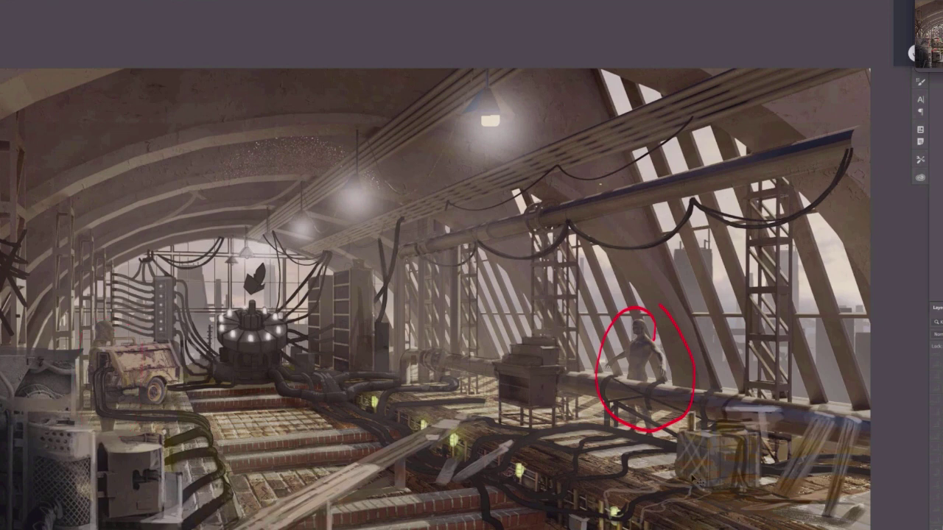
key("ctrl+z")
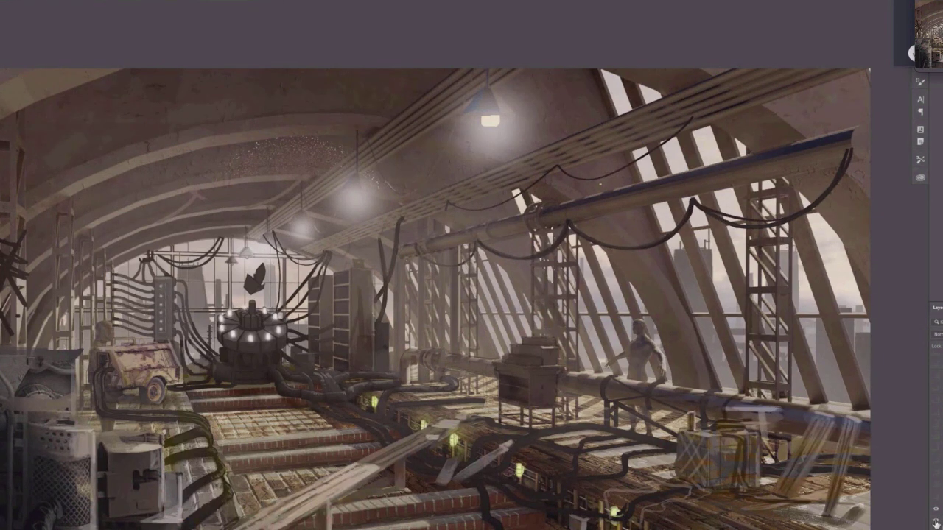
- Toggle the left-machinery layer, then sketch red diagonals across the walkway and undo them
left_click(935, 521)
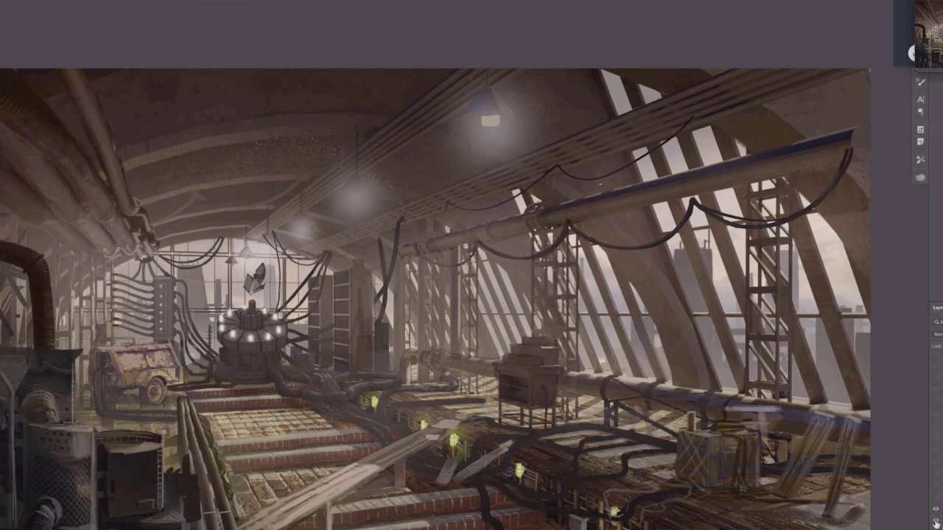
left_click(936, 521)
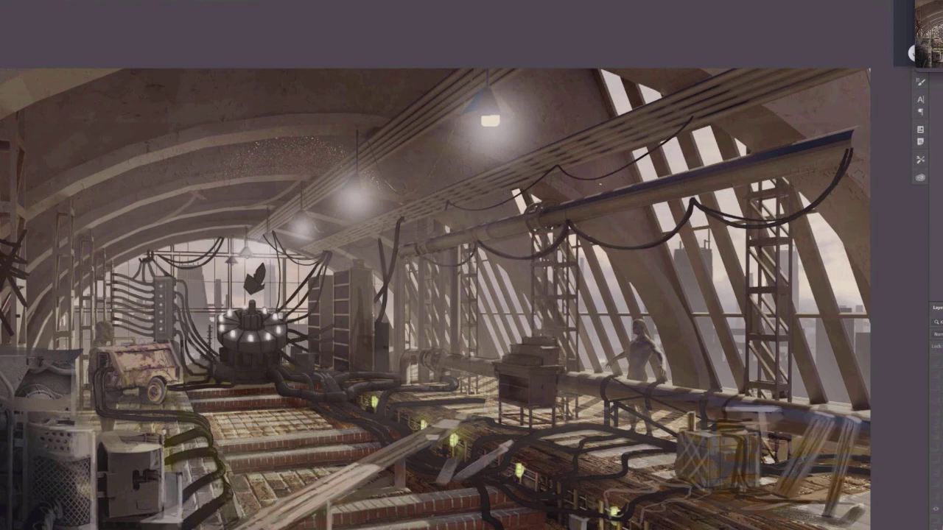
left_click_drag(464, 406, 310, 498)
left_click_drag(390, 453, 252, 529)
left_click_drag(473, 404, 237, 526)
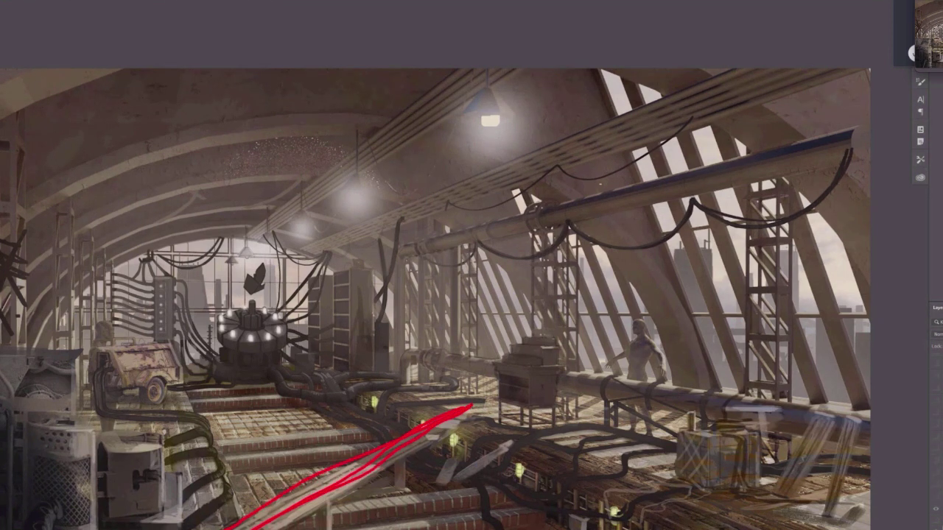
key("ctrl+z")
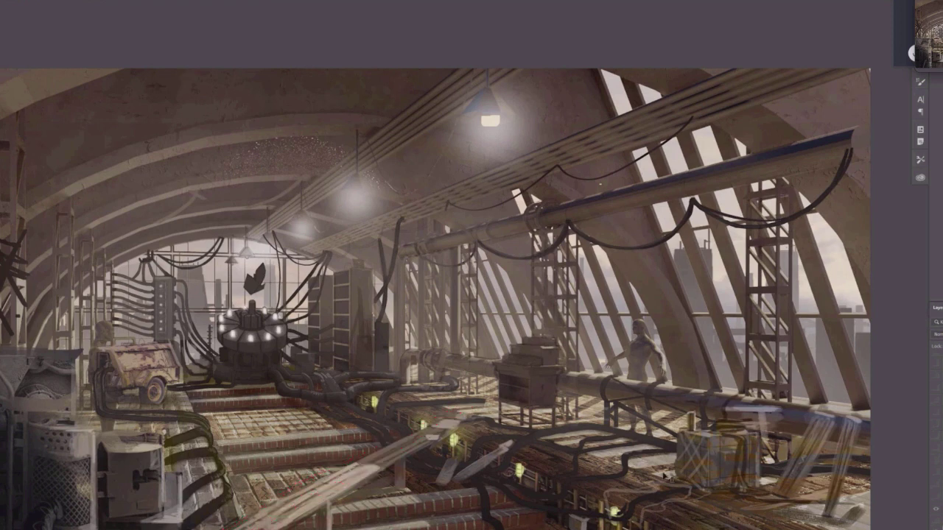
- Compare the darker pipe-filled version with the brighter one and check the central machine layer
left_click(936, 521)
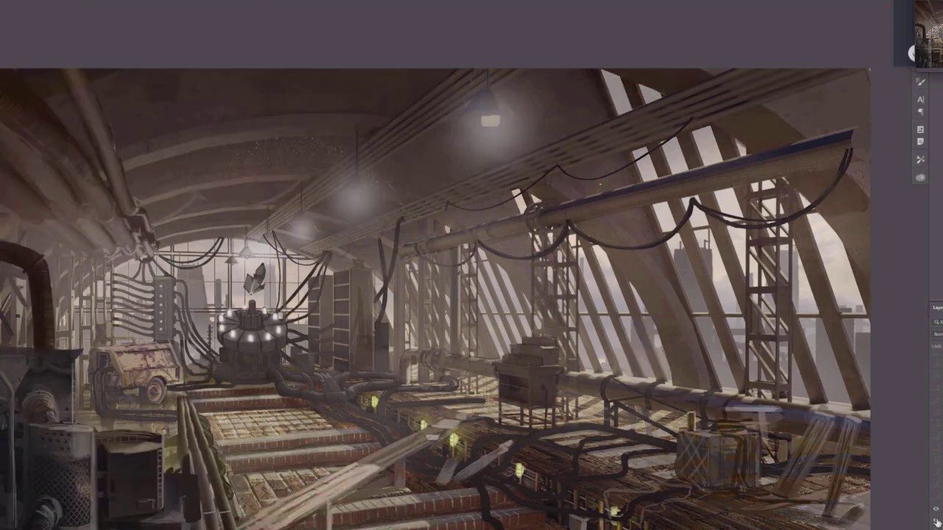
left_click(936, 521)
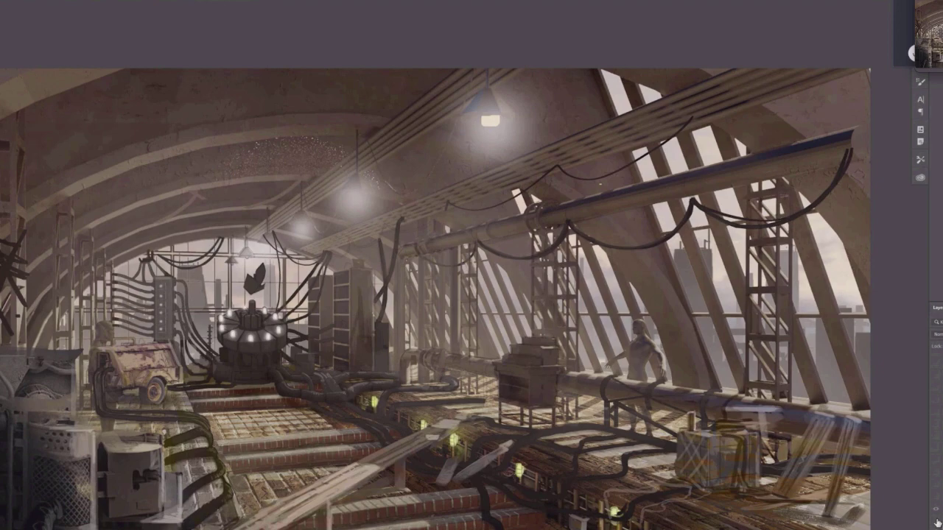
left_click(936, 520)
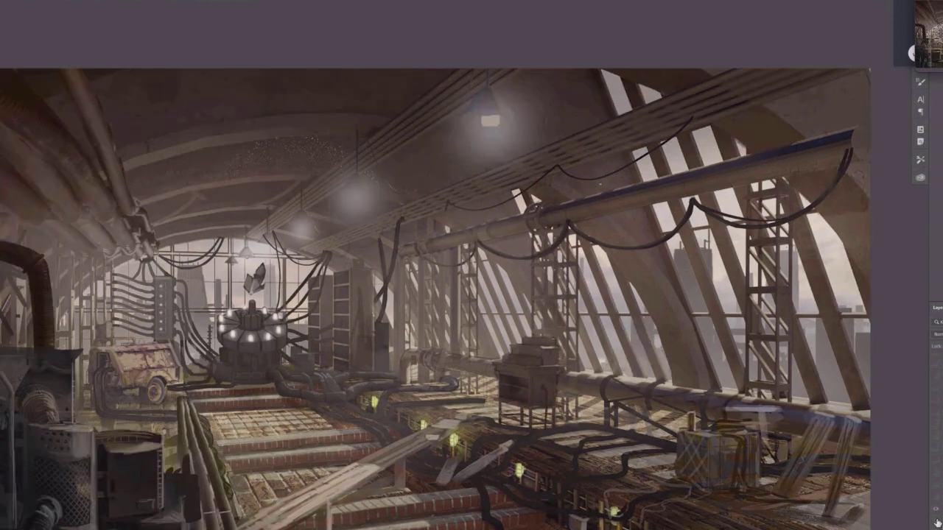
left_click(936, 521)
left_click(936, 520)
left_click(936, 508)
left_click(936, 508)
- Leave the reworked left-machinery layer visible and zoom the painting up to fill the view
left_click(936, 522)
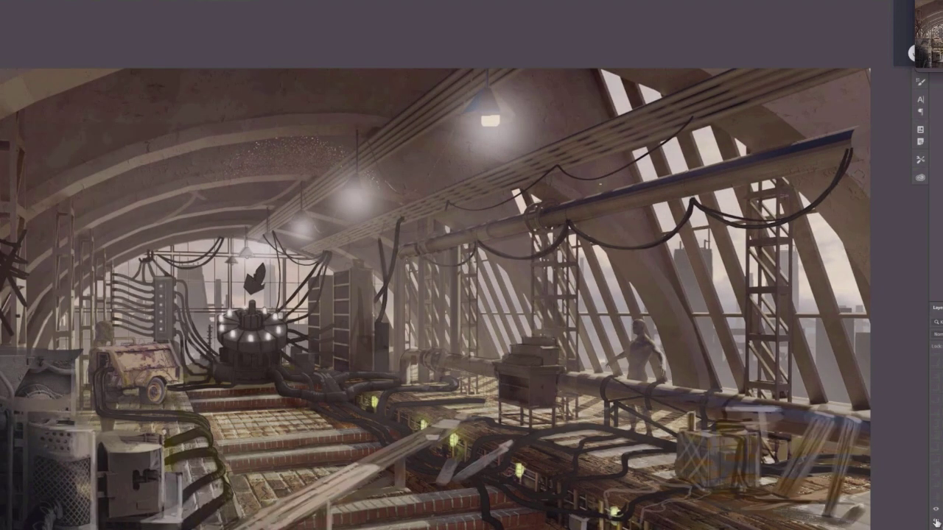
left_click(936, 522)
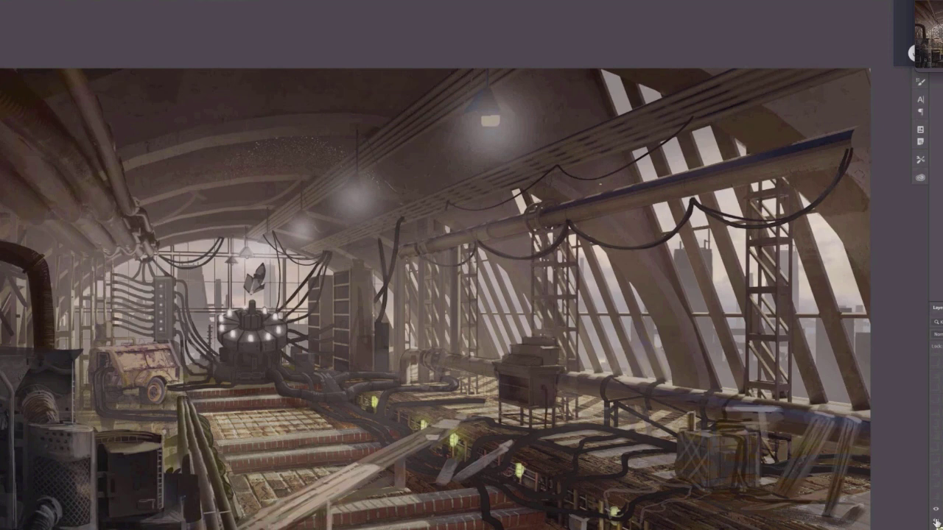
left_click(936, 521)
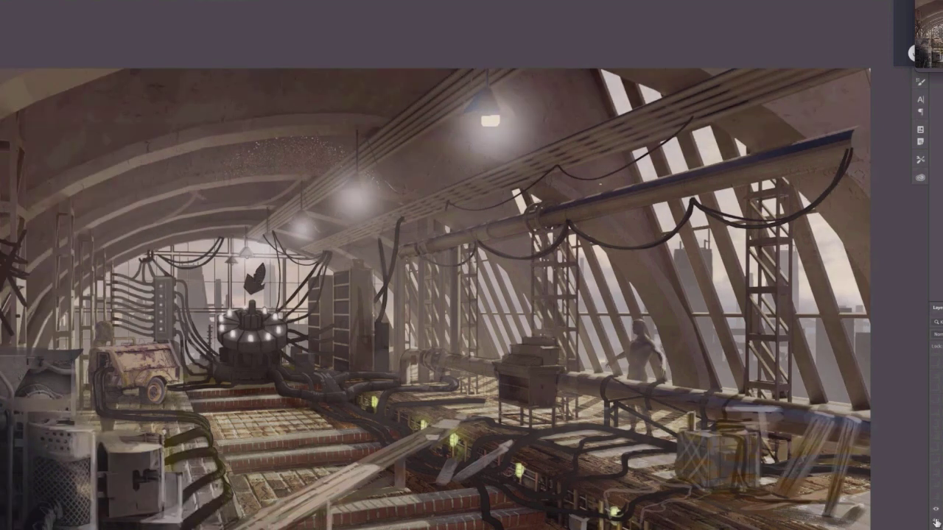
left_click(936, 522)
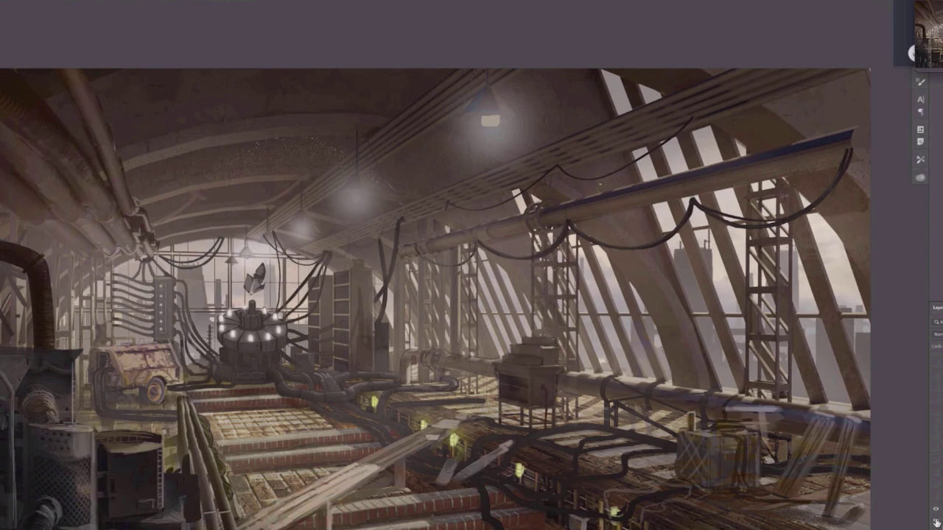
left_click(936, 522)
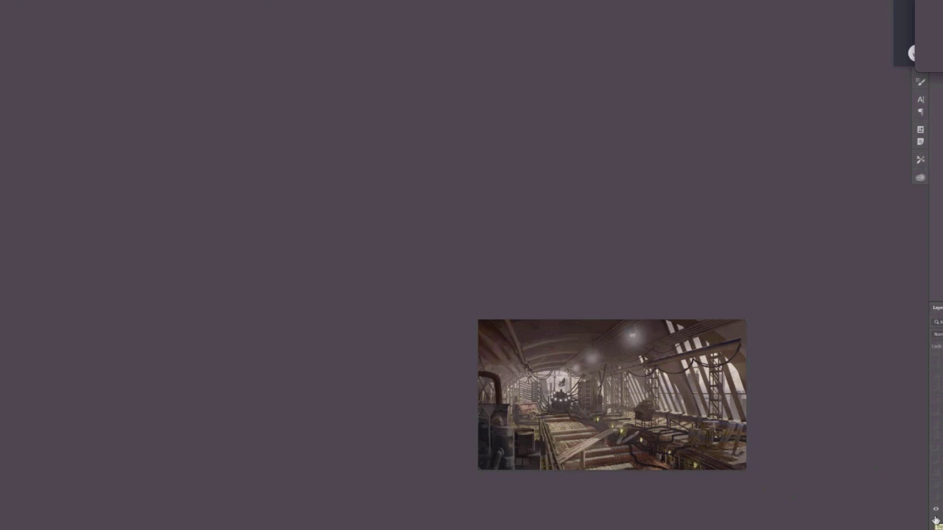
left_click(936, 522)
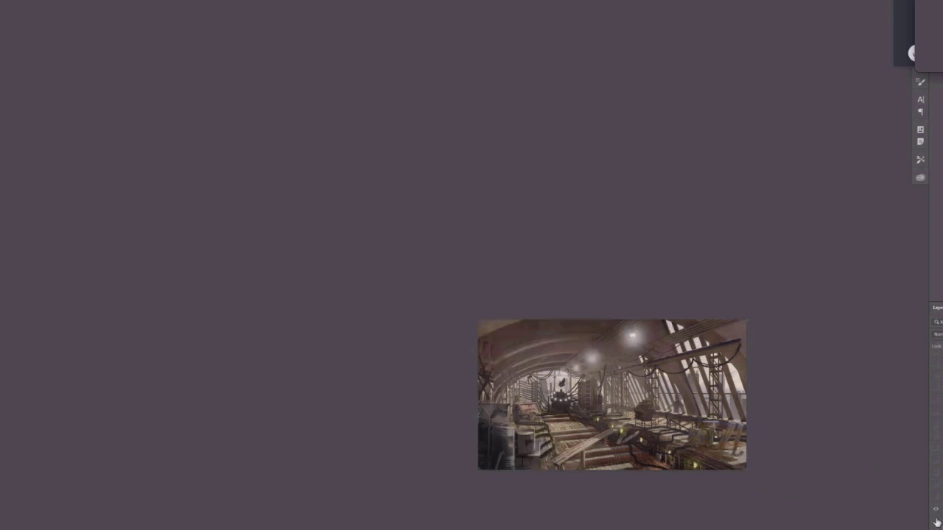
left_click(937, 521)
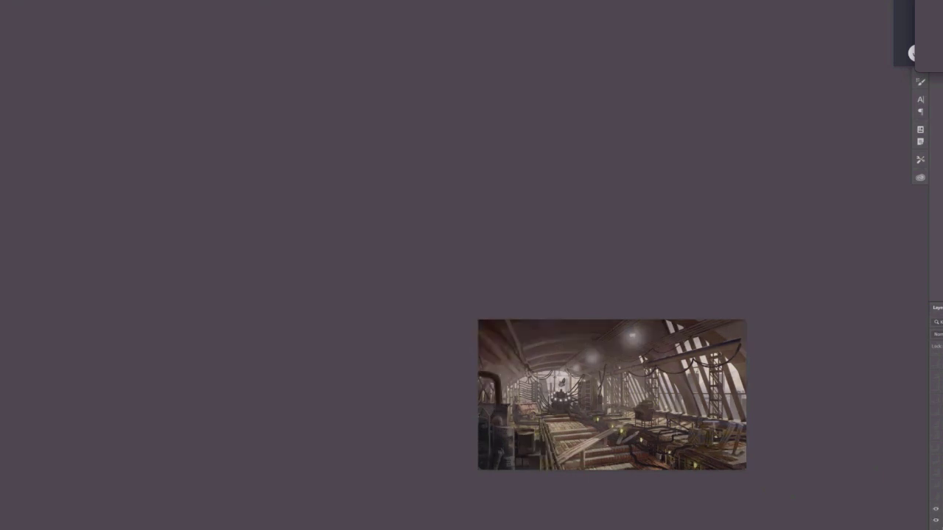
mouse_move(678, 416)
left_mouse_down()
mouse_move(703, 419)
mouse_move(701, 407)
left_mouse_up()
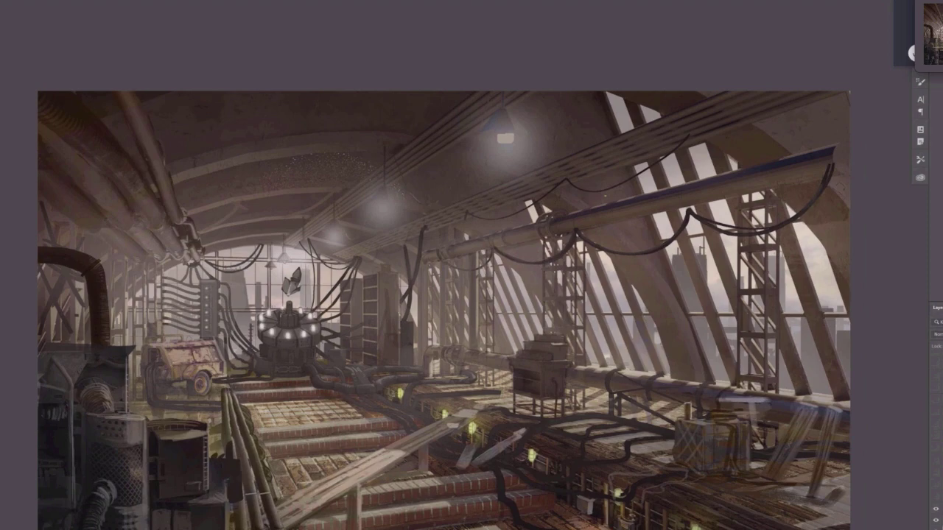
scroll(278, 333, "up", 5)
mouse_move(301, 301)
left_mouse_down()
mouse_move(320, 391)
mouse_move(230, 335)
mouse_move(383, 316)
mouse_move(446, 328)
left_mouse_up()
mouse_move(151, 219)
left_mouse_down()
mouse_move(134, 236)
mouse_move(153, 244)
mouse_move(138, 255)
mouse_move(159, 267)
mouse_move(146, 291)
left_mouse_up()
mouse_move(130, 396)
left_mouse_down()
mouse_move(151, 398)
mouse_move(156, 342)
left_mouse_up()
left_click_drag(141, 302, 155, 302)
left_click_drag(146, 258, 153, 258)
left_click_drag(136, 229, 155, 230)
mouse_move(404, 383)
left_mouse_down()
mouse_move(404, 395)
mouse_move(426, 360)
left_mouse_up()
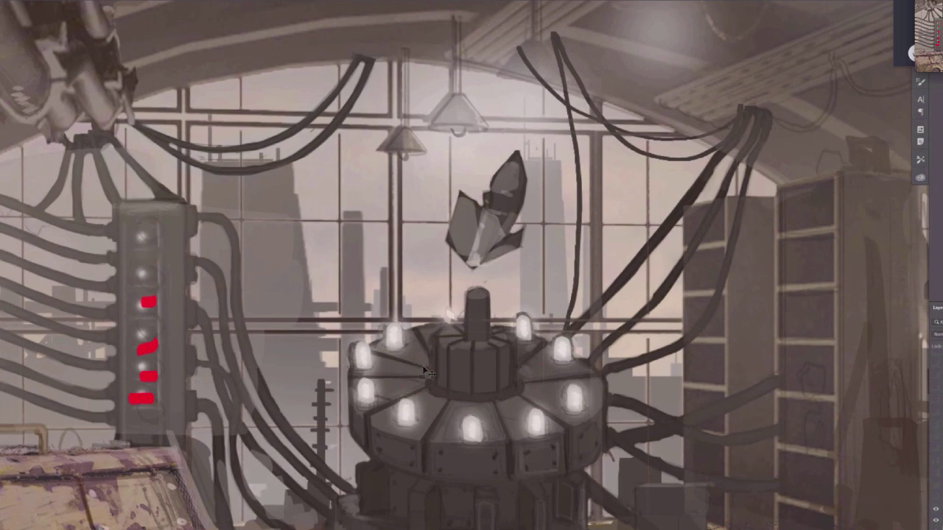
left_click_drag(318, 422, 236, 265)
scroll(396, 414, "down", 2)
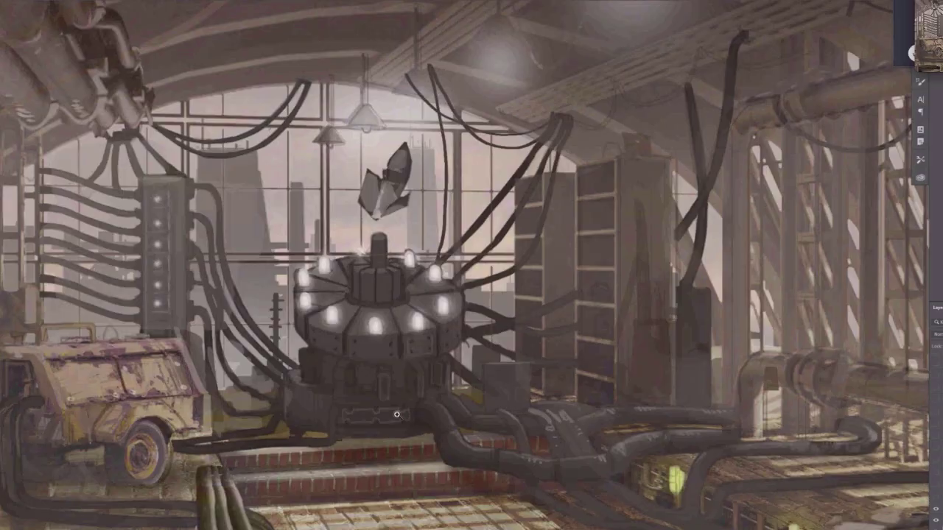
scroll(396, 415, "down", 2)
left_click_drag(516, 420, 437, 433)
scroll(437, 432, "up", 1)
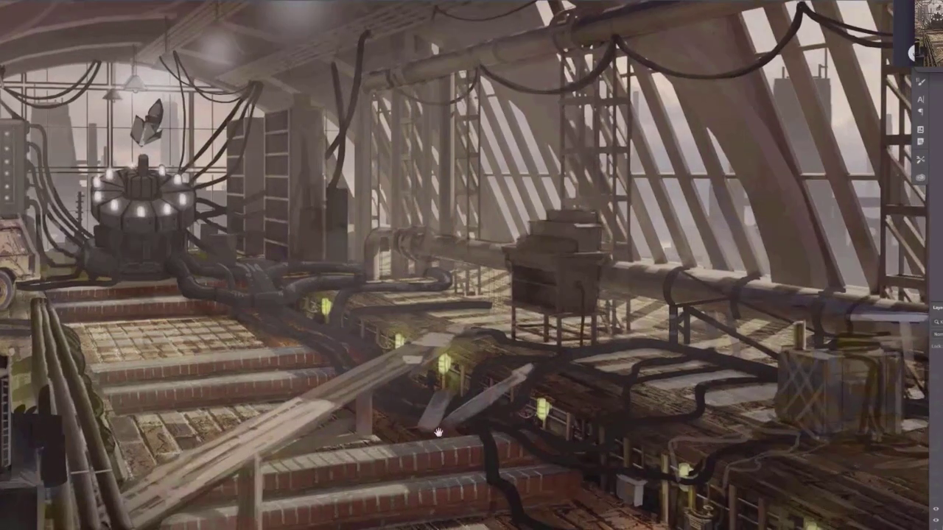
left_click_drag(534, 402, 571, 424)
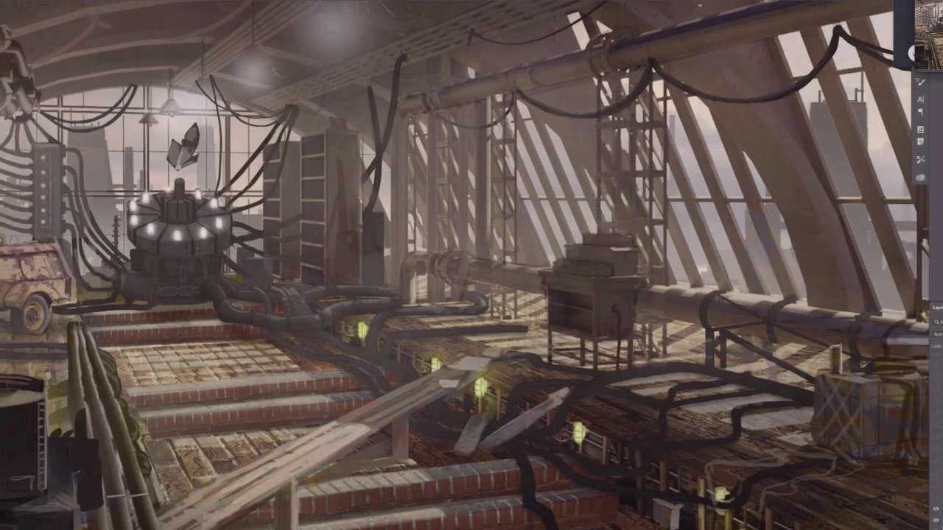
left_click_drag(458, 372, 569, 445)
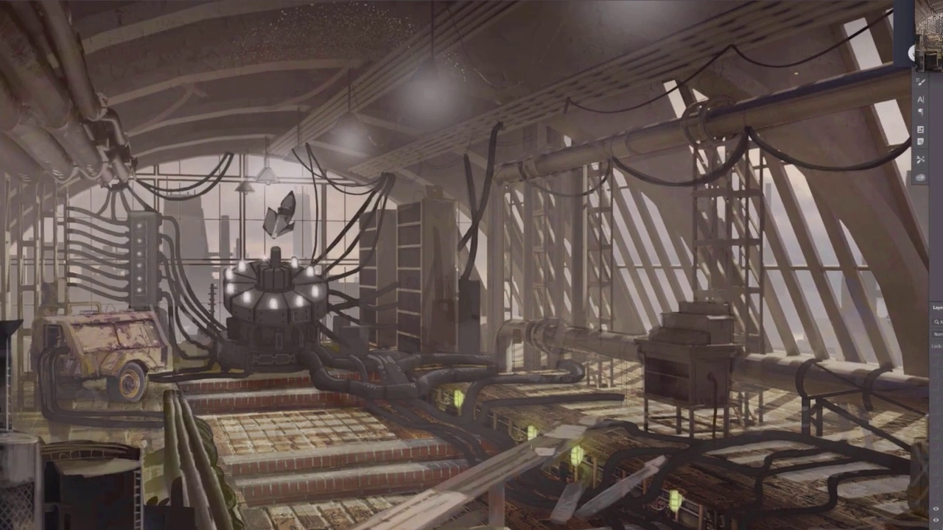
scroll(526, 383, "down", 2)
left_click_drag(527, 383, 432, 352)
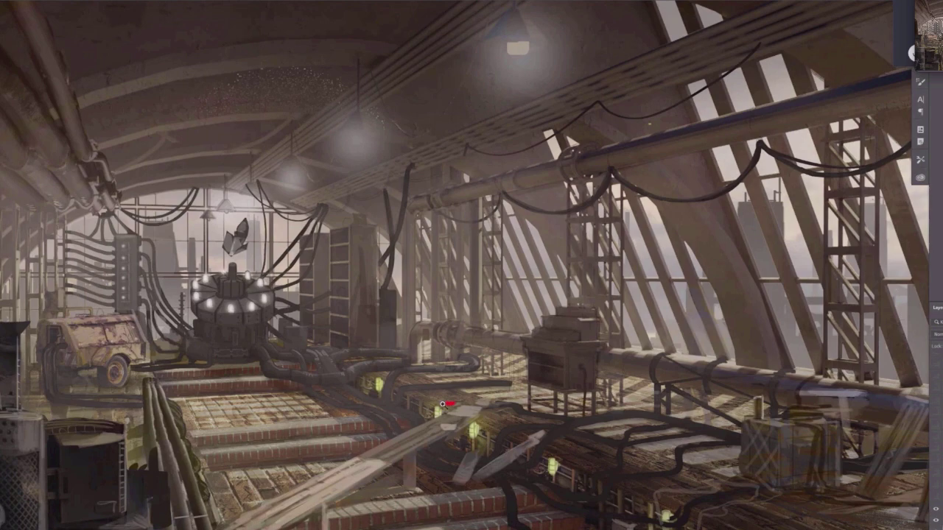
- Compare the dark cable strokes layer on and off
scroll(492, 396, "down", 3)
scroll(491, 395, "up", 2)
scroll(491, 395, "down", 2)
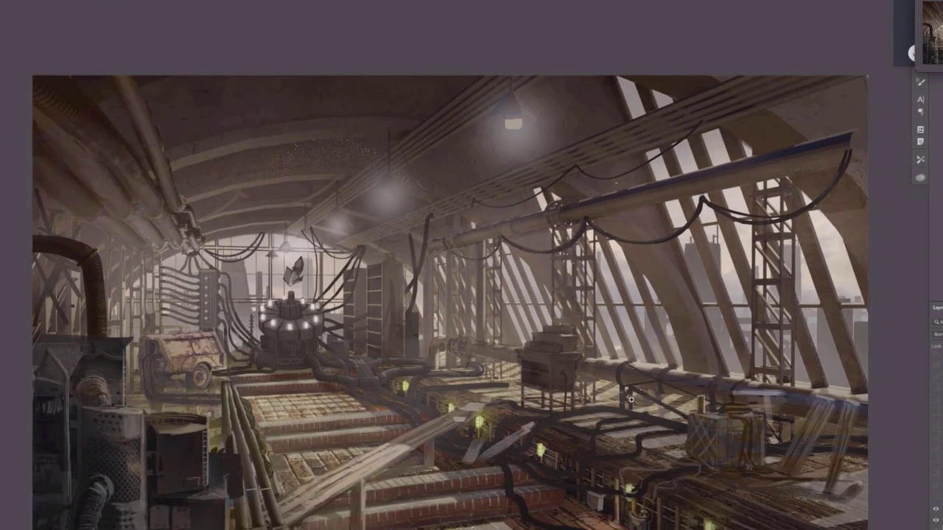
left_click(934, 499)
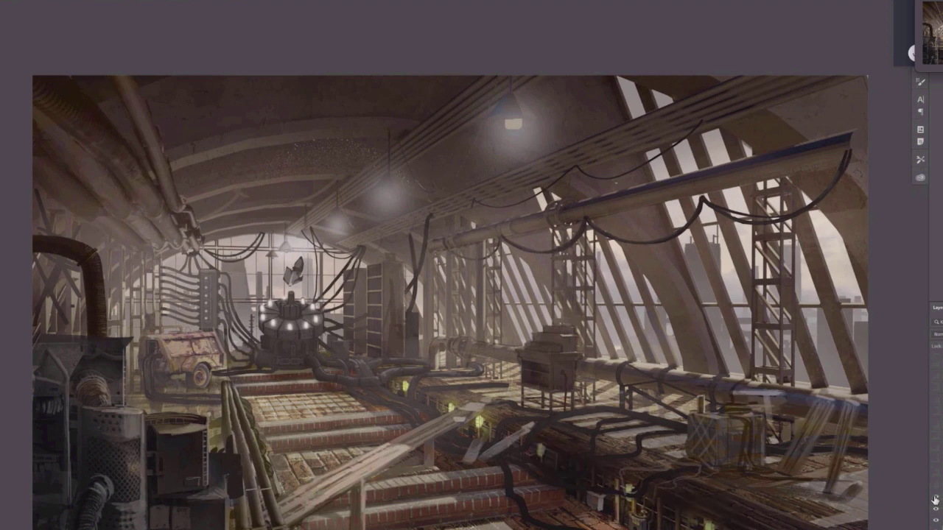
left_click(933, 499)
left_click(933, 499)
- Turn on the ivy planter layer, comparing it and the lower-middle strokes on and off
left_click(935, 485)
left_click(935, 500)
left_click(935, 500)
left_click(936, 499)
left_click(936, 499)
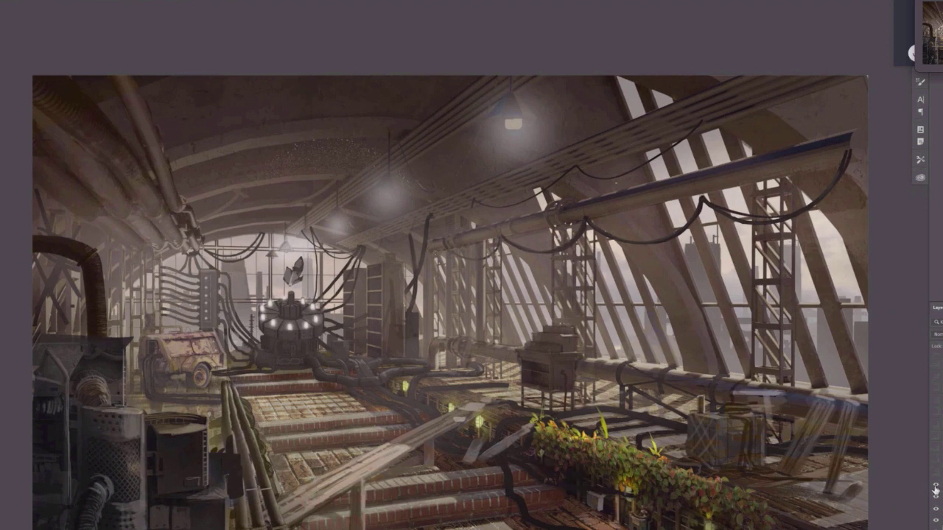
left_click(935, 486)
left_click(935, 486)
- Zoom in to inspect the ivy planter along the walkway, then zoom back out
scroll(703, 501, "up", 5)
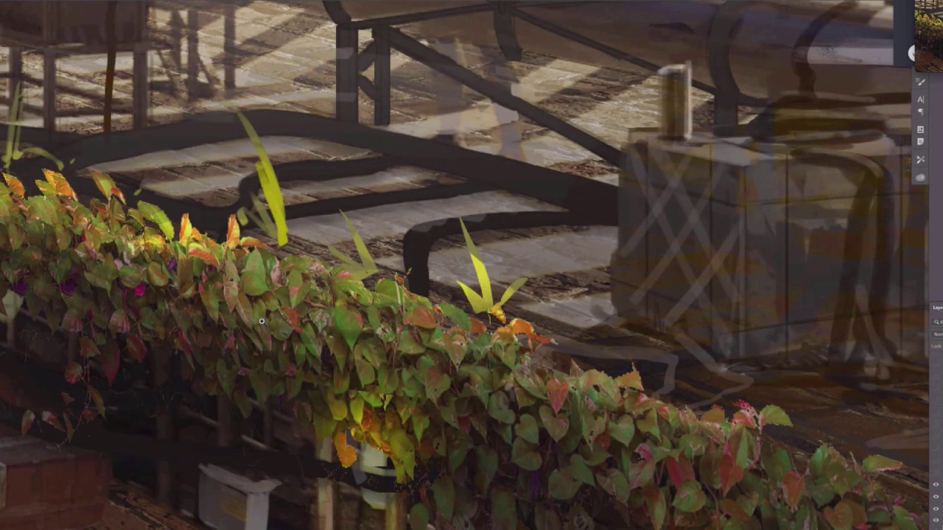
scroll(695, 444, "down", 2)
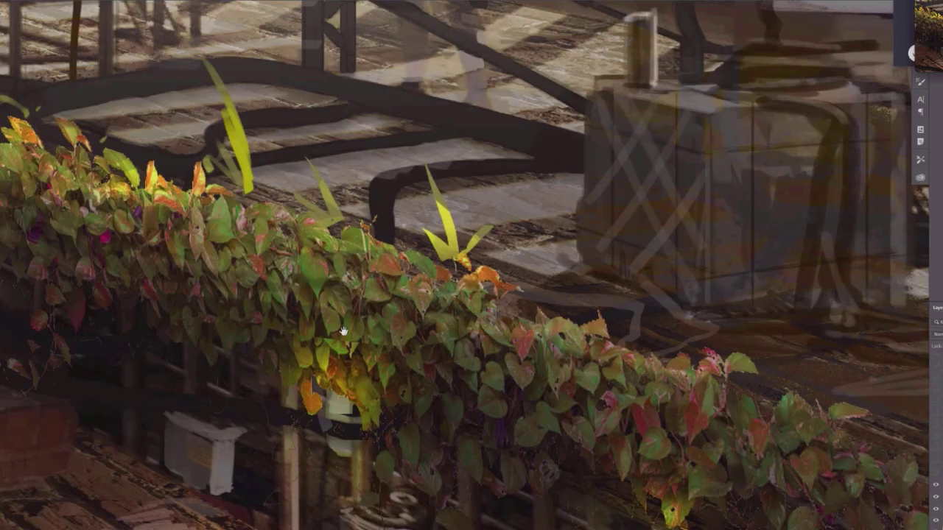
scroll(343, 331, "left", 3)
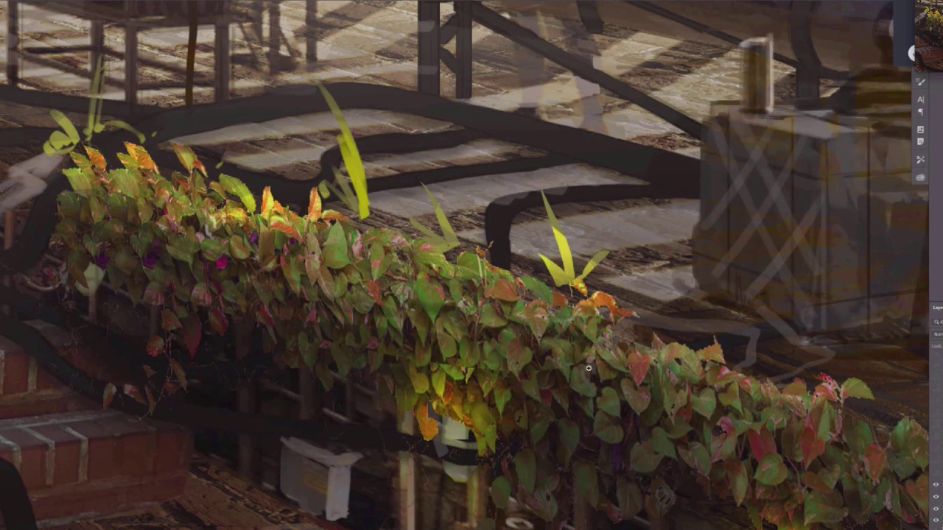
scroll(588, 368, "up", 5)
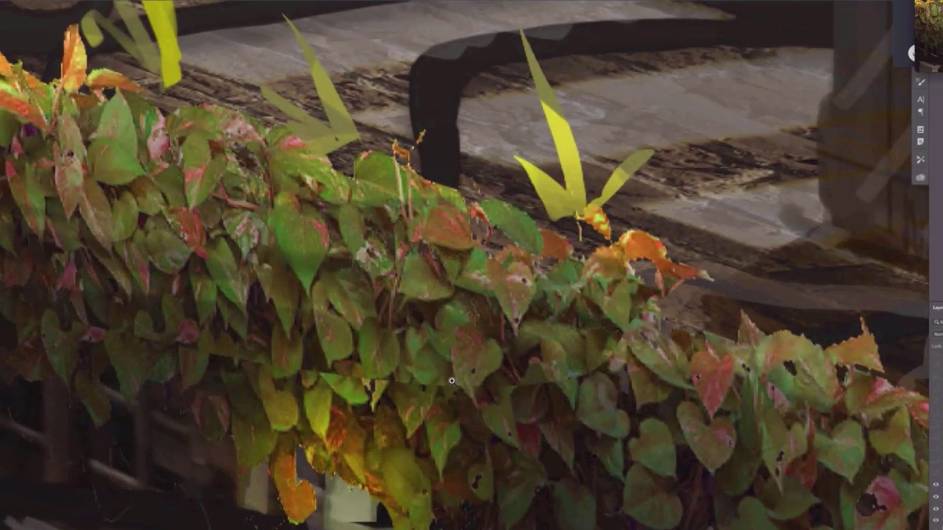
scroll(554, 381, "down", 5)
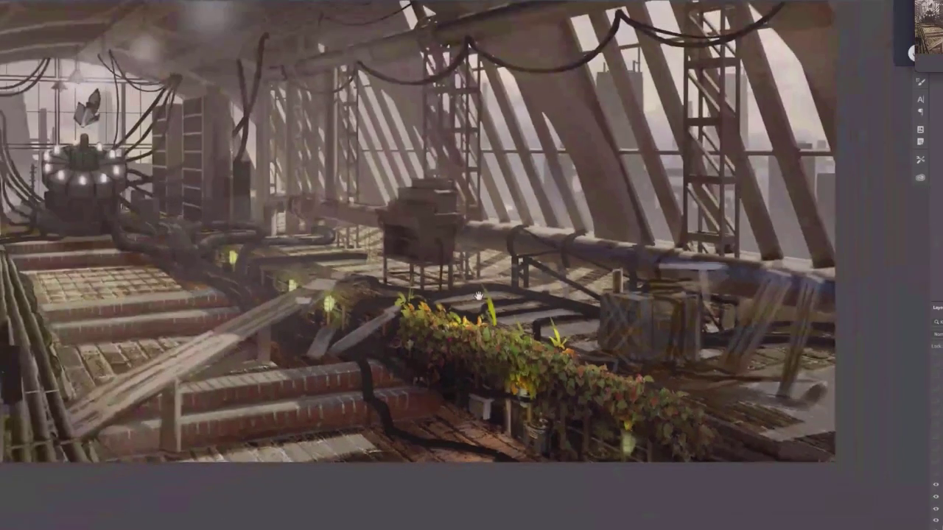
scroll(478, 296, "down", 2)
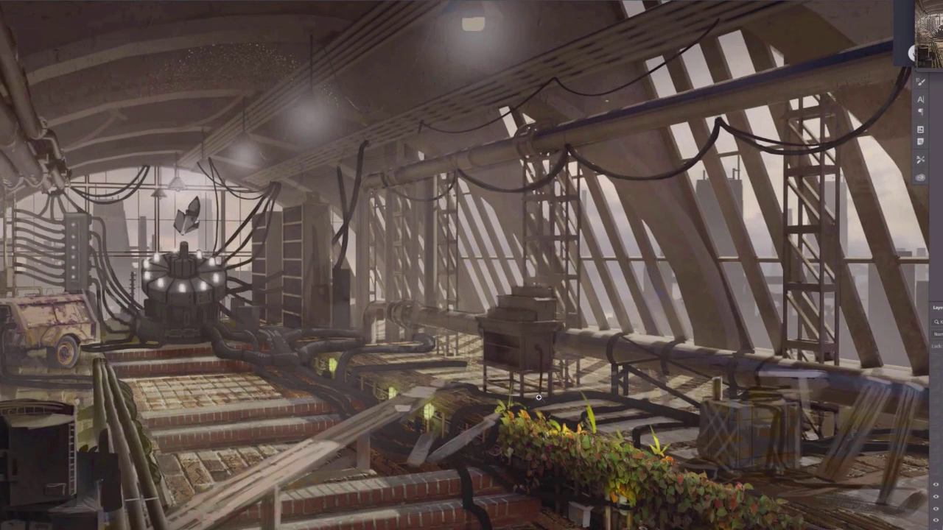
scroll(538, 398, "down", 2)
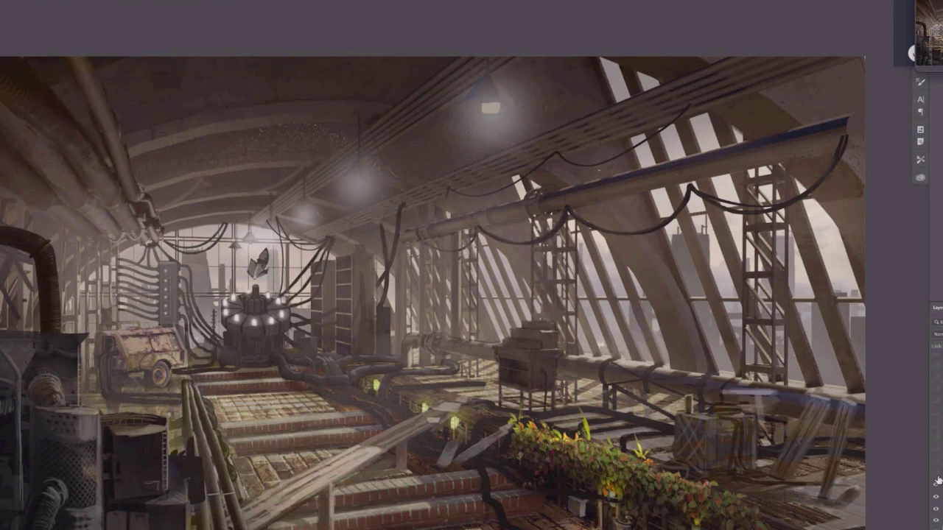
- Compare the bottom-centre layer on and off
left_click(936, 475)
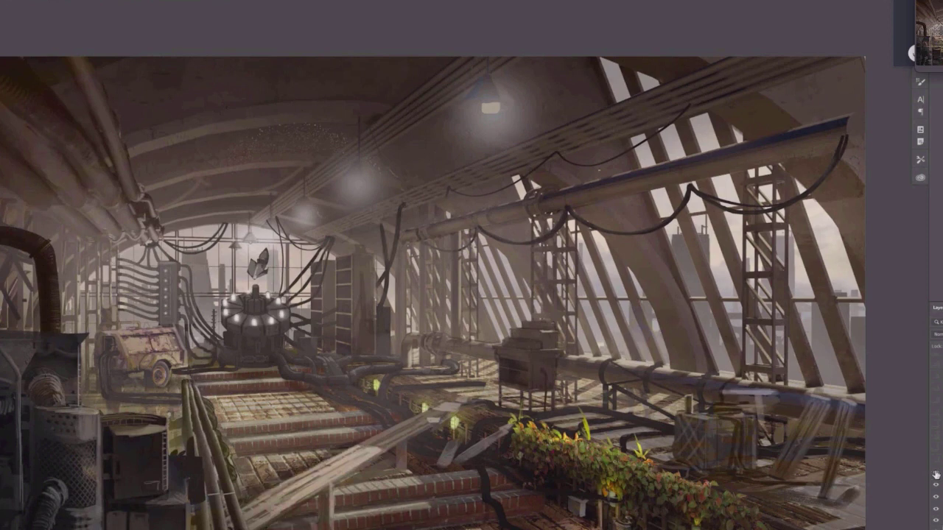
left_click(936, 475)
left_click(936, 475)
- Show the railing ivy and hanging chain layer, checking it on and off while zooming
left_click(936, 462)
left_click(936, 462)
left_click(935, 461)
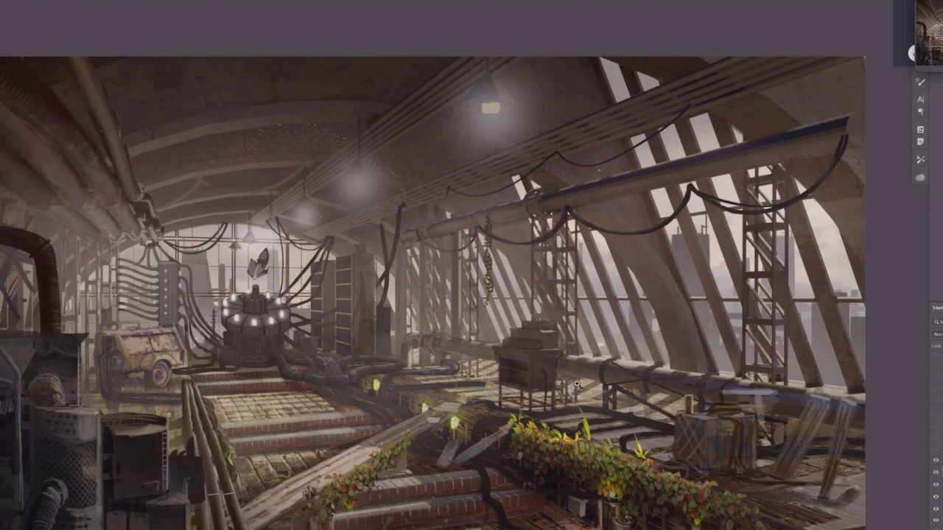
scroll(575, 382, "down", 5)
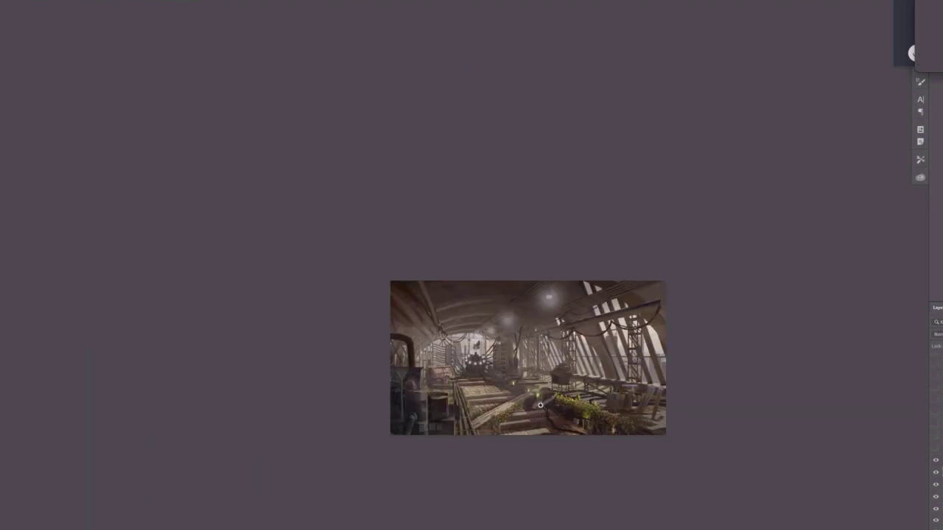
scroll(544, 397, "up", 5)
scroll(544, 407, "up", 4)
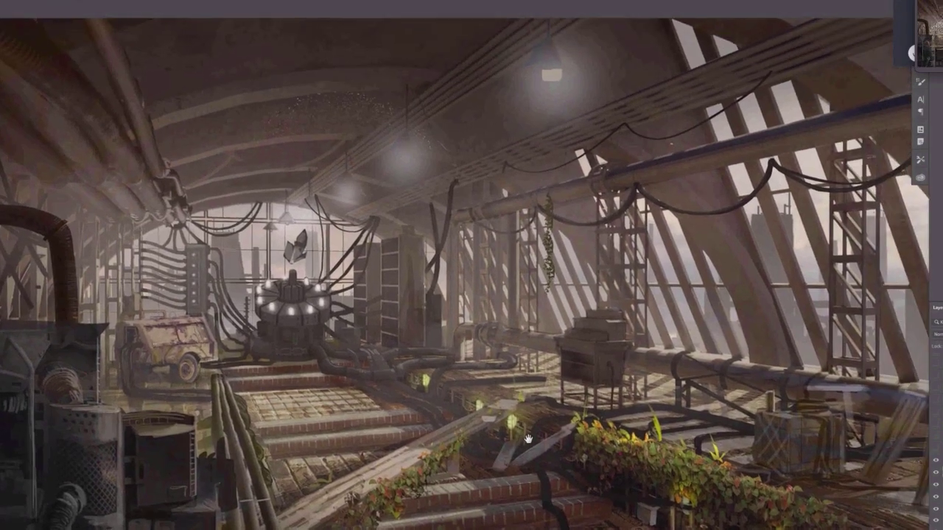
scroll(547, 439, "down", 3)
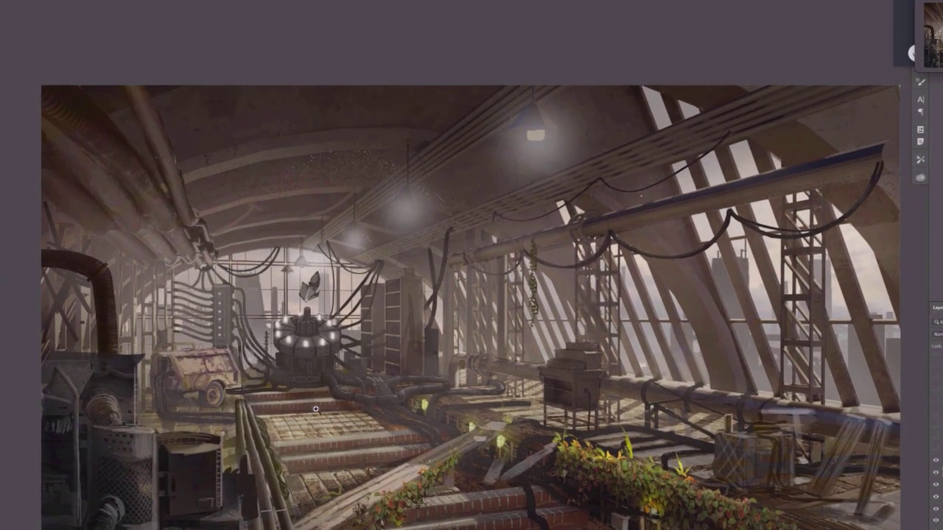
- Compare the sharp ceiling lamps and crack layer, leave it visible, and recheck the pipe layer
left_click(935, 452)
left_click(935, 451)
left_click(935, 451)
left_click(936, 452)
left_click(935, 451)
left_click(936, 451)
left_click(935, 452)
left_click(935, 451)
left_click(935, 451)
left_click(936, 451)
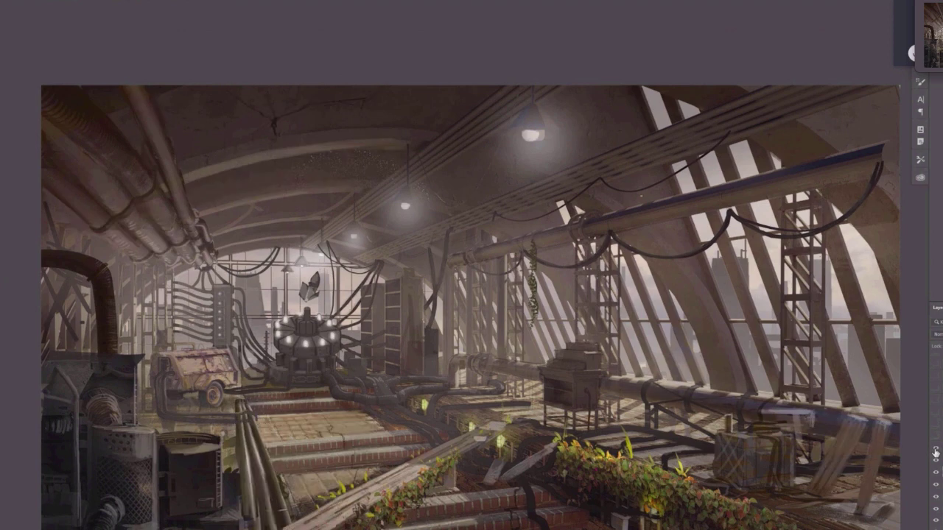
left_click(937, 441)
left_click(937, 441)
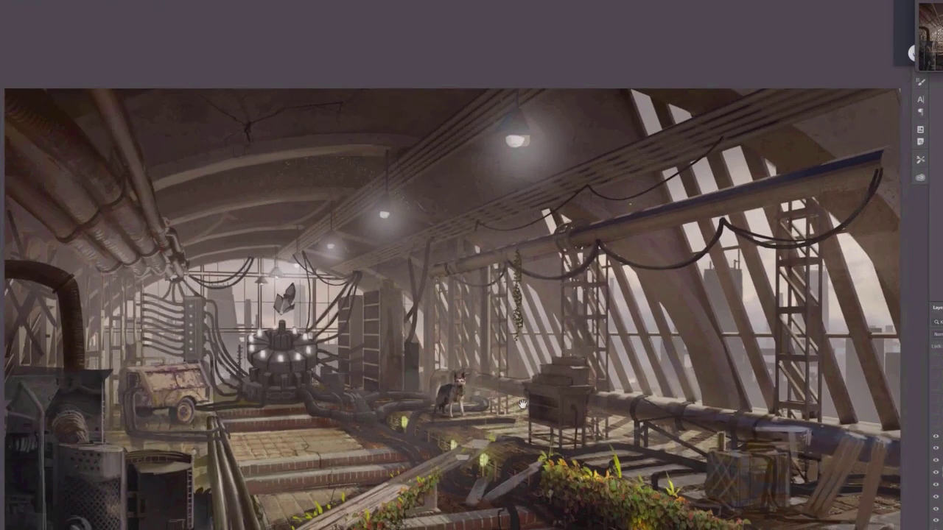
left_click_drag(521, 404, 505, 385)
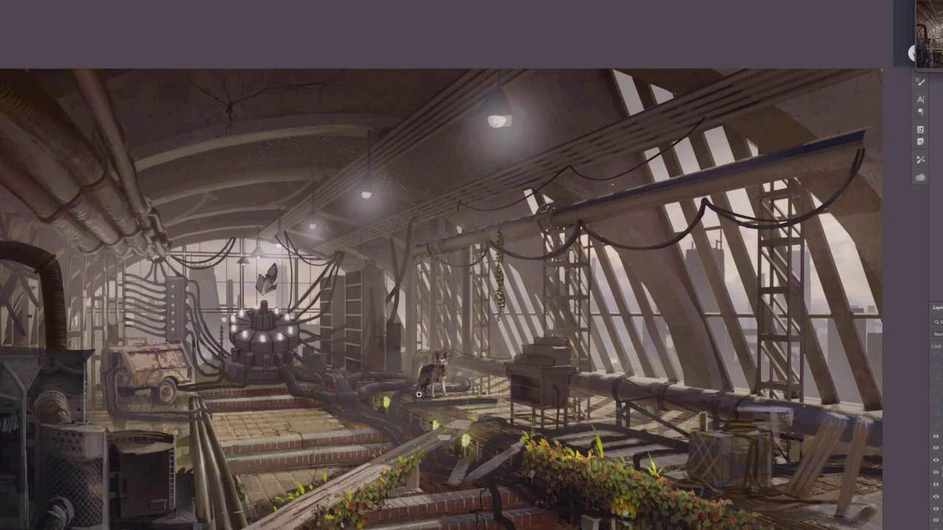
left_click(935, 428)
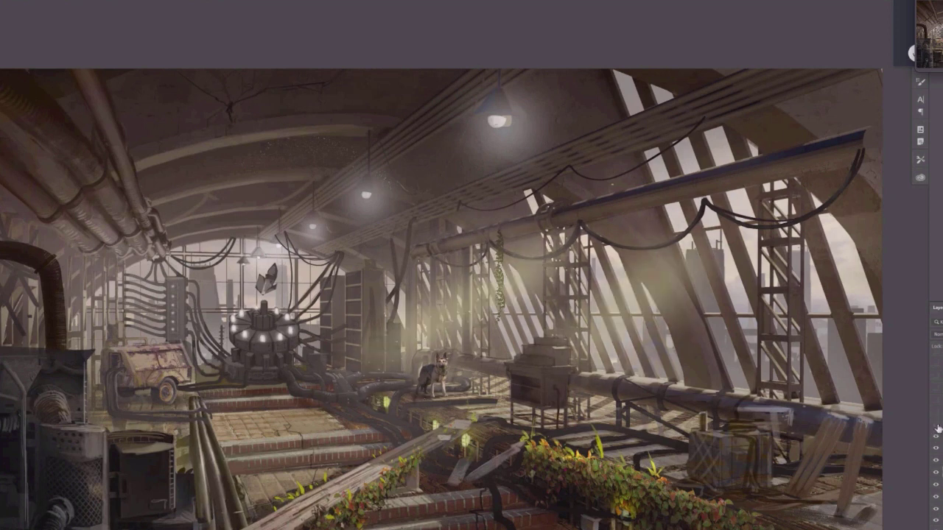
left_click(937, 428)
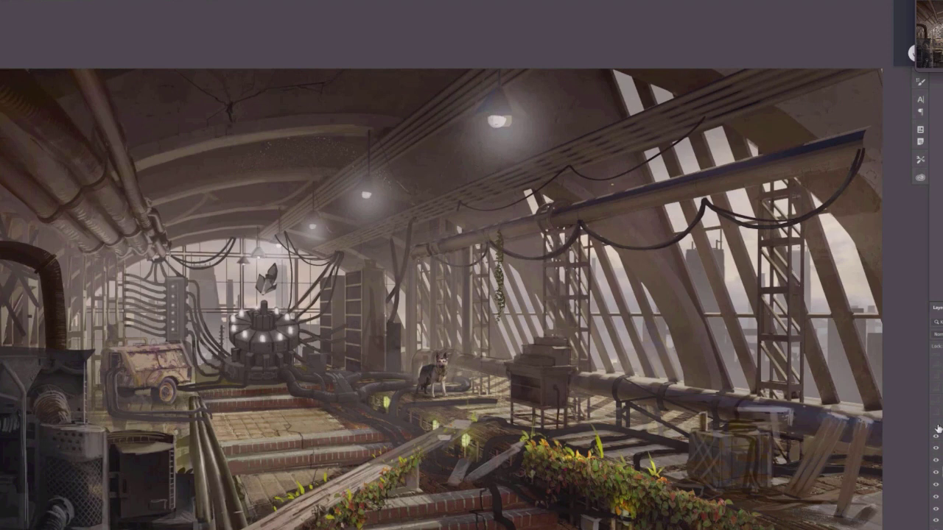
- Reveal the hanging ivy, light-ray, haze and left-pipe foliage layers, comparing each on and off
left_click_drag(937, 436, 936, 472)
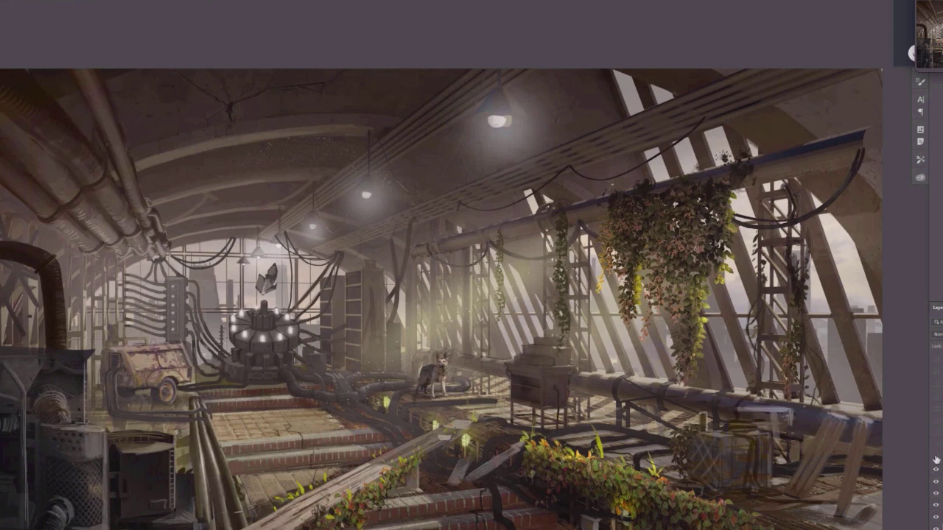
left_click(935, 460)
left_click(935, 460)
left_click(936, 460)
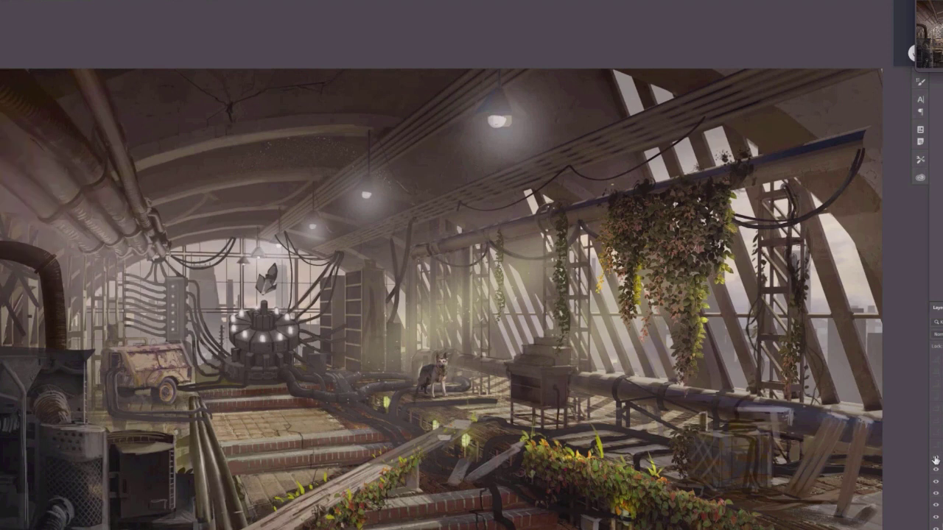
left_click(936, 447)
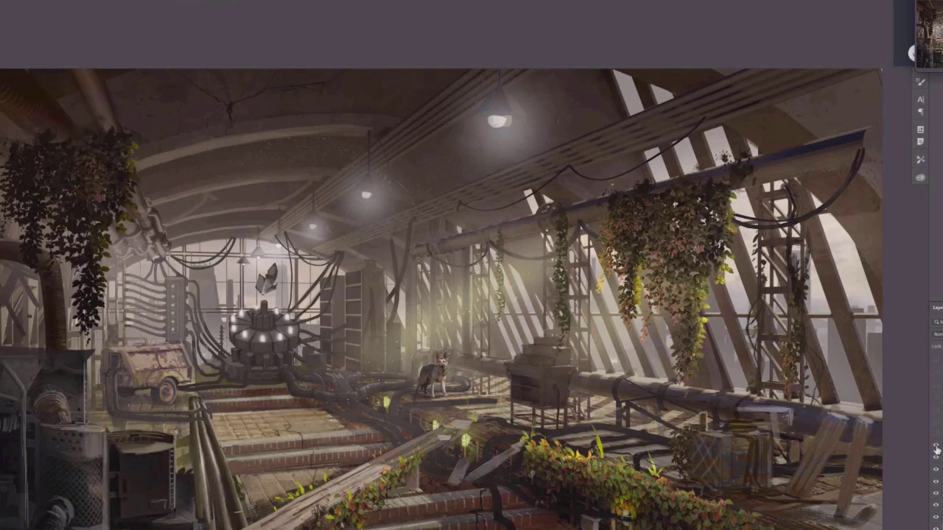
left_click(936, 447)
left_click(936, 448)
- Turn on the topmost layer and the upper roof-beam vines, checking the vines on and off
left_click(936, 435)
left_click(936, 424)
left_click(936, 424)
left_click(936, 424)
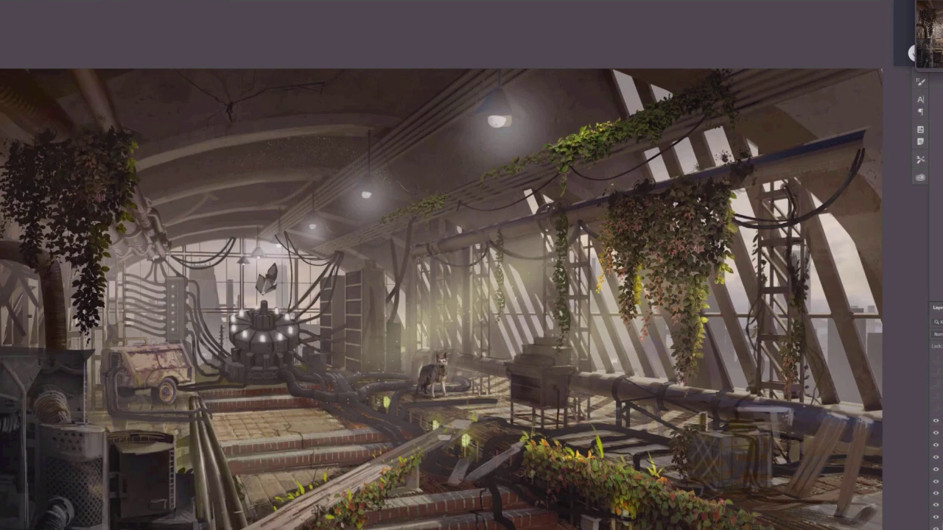
- Show the lower-left plant foliage layer, checking it off and back on
left_click(936, 409)
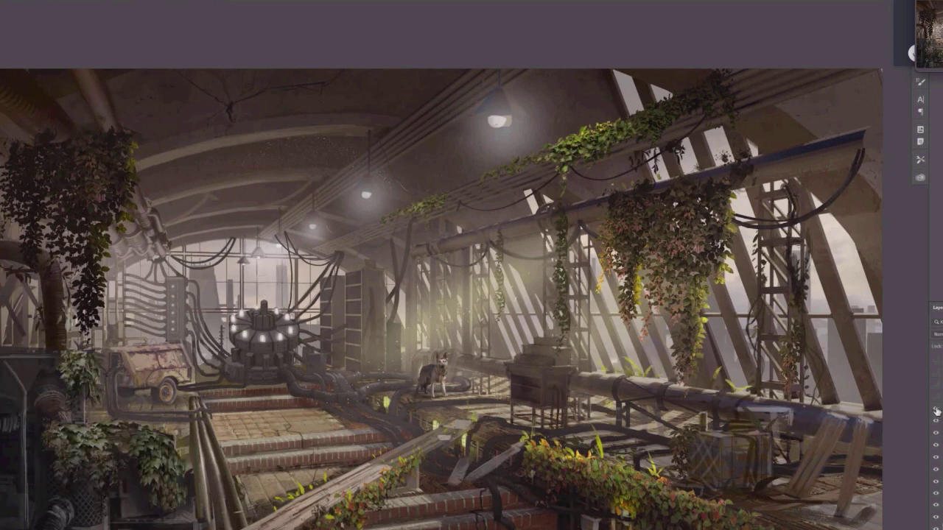
left_click(937, 412)
left_click(936, 412)
- Turn on the machine-base shadow and pink cloth layers, comparing the cloth on and off
left_click(937, 398)
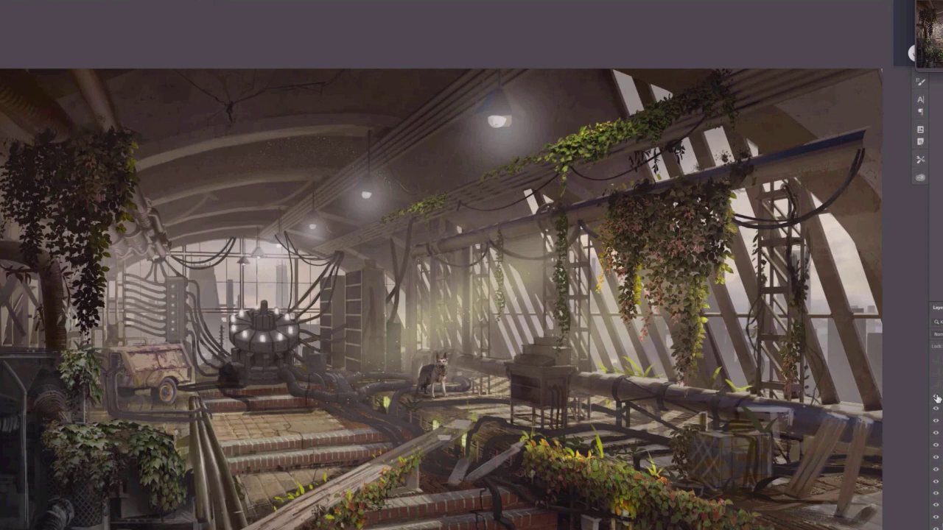
left_click(936, 398)
left_click(937, 399)
left_click(935, 386)
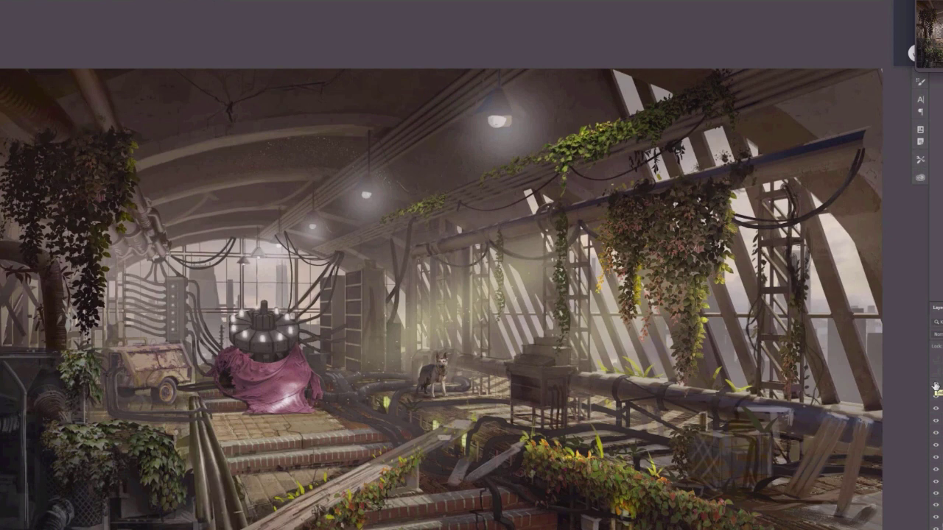
left_click(935, 386)
left_click(935, 386)
- Keep the cloth's darker shading layer on and test the pink jeep sign on and off
left_click(935, 422)
left_click(935, 423)
left_click(936, 422)
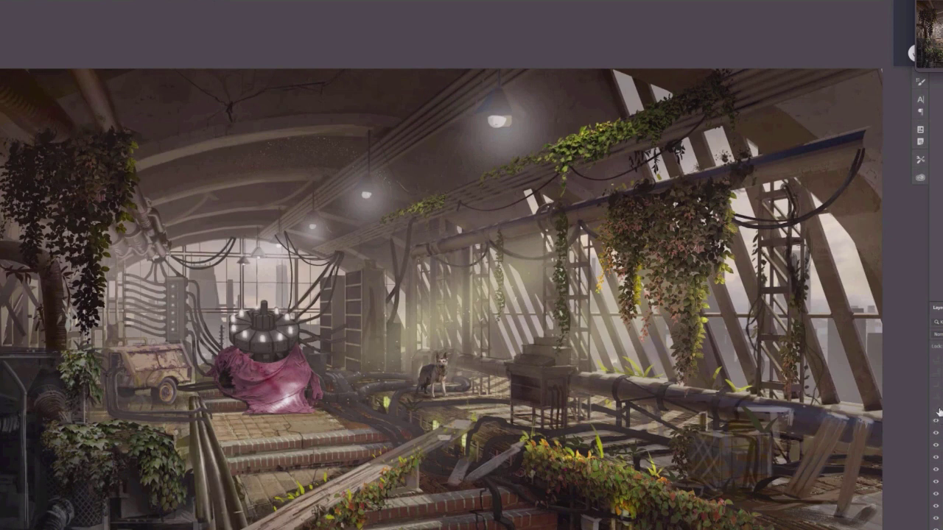
left_click(936, 411)
left_click(936, 411)
- Restore the jeep sign and zoom in close, centring the generator in view
left_click(936, 411)
left_click_drag(139, 363, 507, 394)
key("h")
left_click_drag(578, 395, 516, 394)
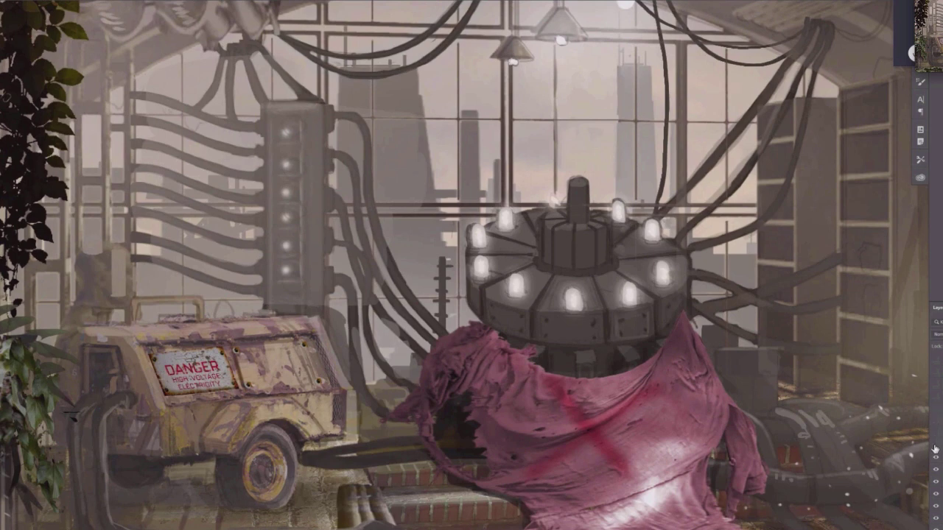
- Toggle the cloth and sign layers off and on to compare them up close
left_click(935, 448)
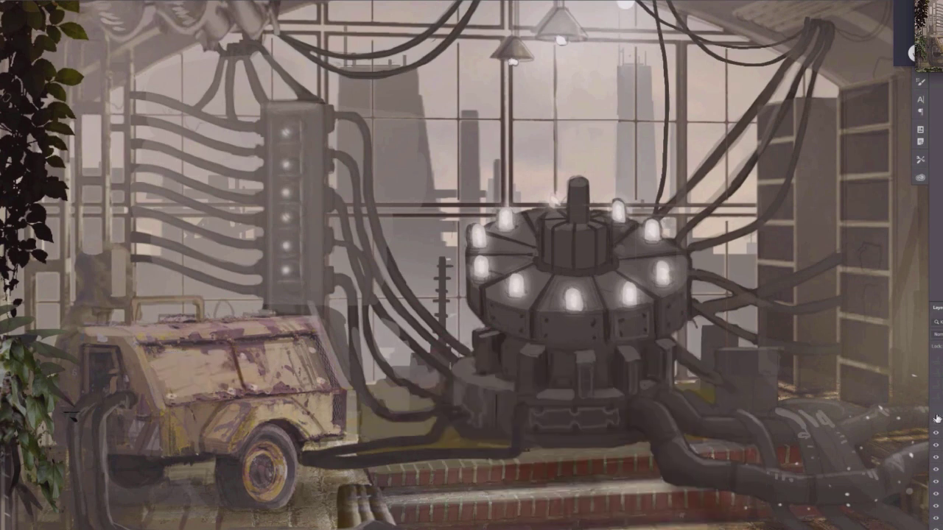
left_click(936, 416)
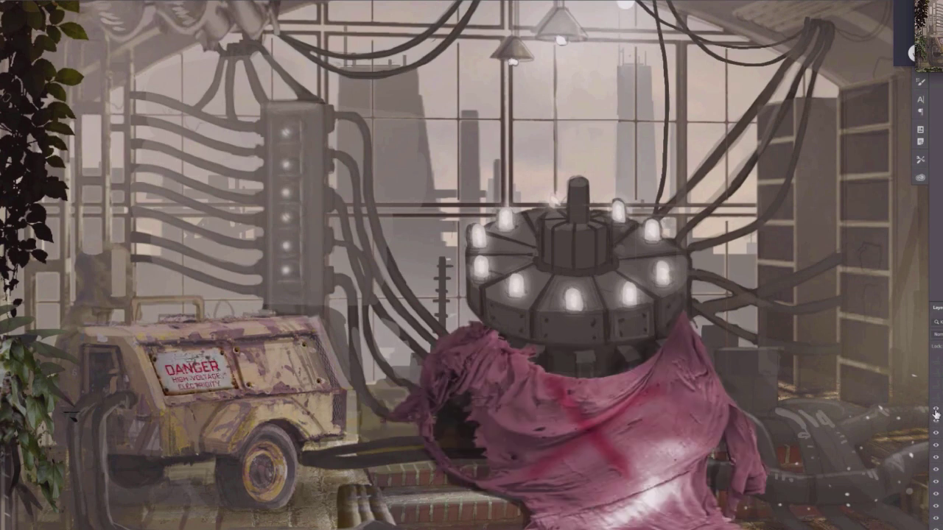
left_click(936, 449)
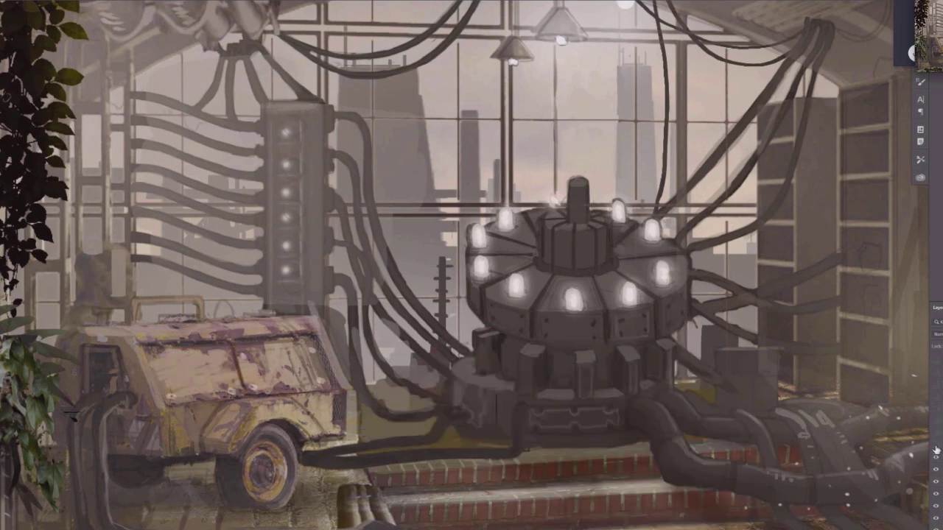
left_click(935, 413)
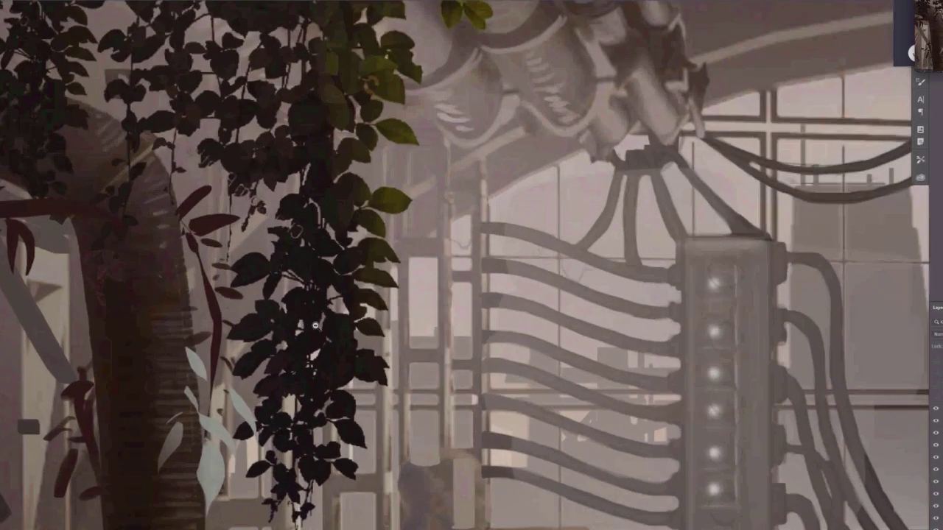
scroll(314, 325, "up", 3)
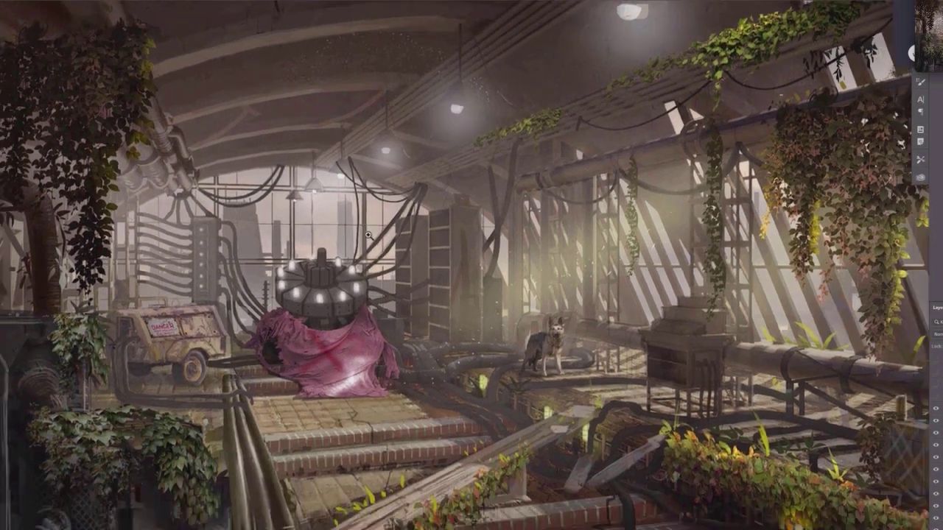
scroll(328, 263, "down", 3)
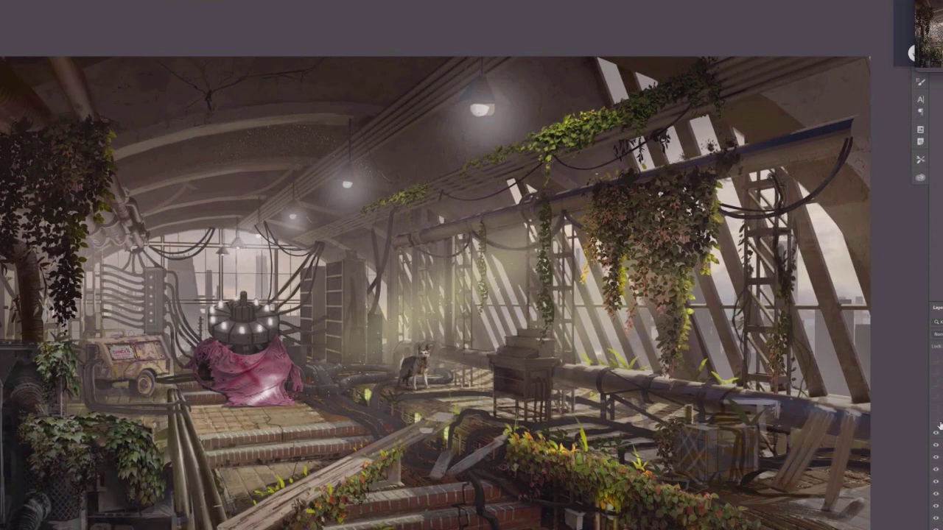
- Turn on the DANGER HIGH VOLTAGE sign layer by the pink cloth, toggling it to check placement
left_click(936, 423)
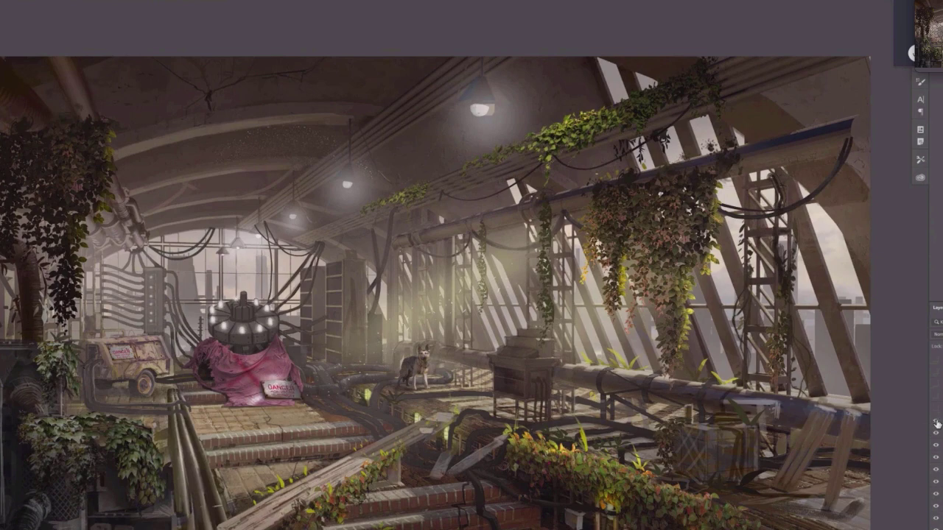
scroll(284, 397, "up", 5)
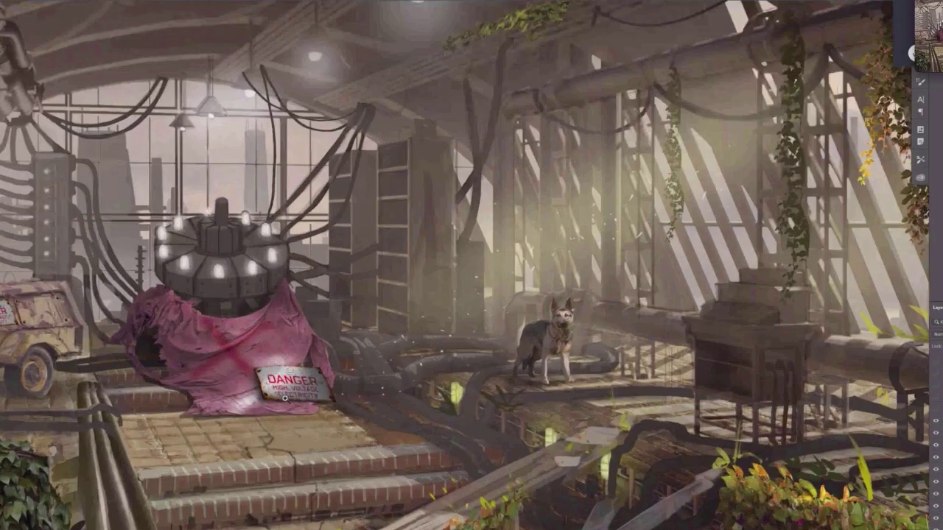
scroll(284, 397, "up", 3)
left_click(936, 423)
left_click(936, 422)
left_click(936, 423)
left_click(936, 422)
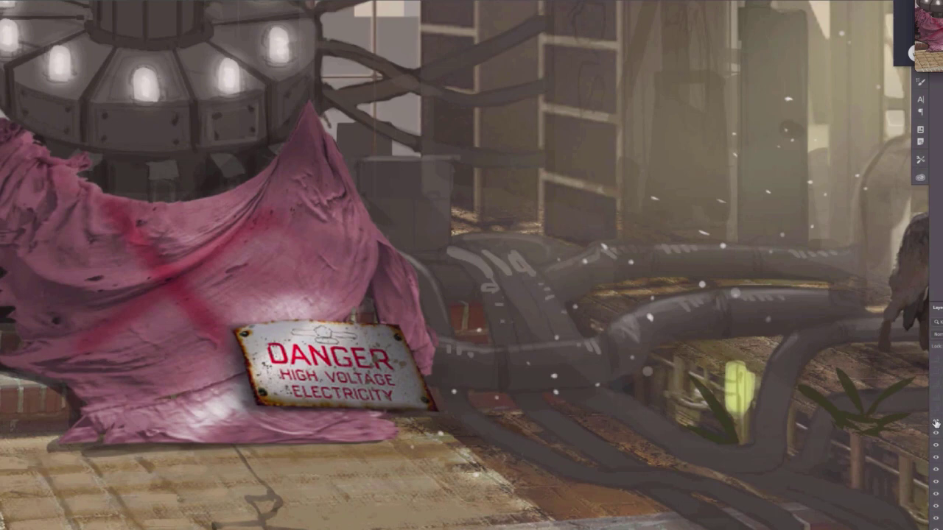
- Fit the whole painting on screen with Ctrl+0 and frame it slightly further out
key("ctrl+0")
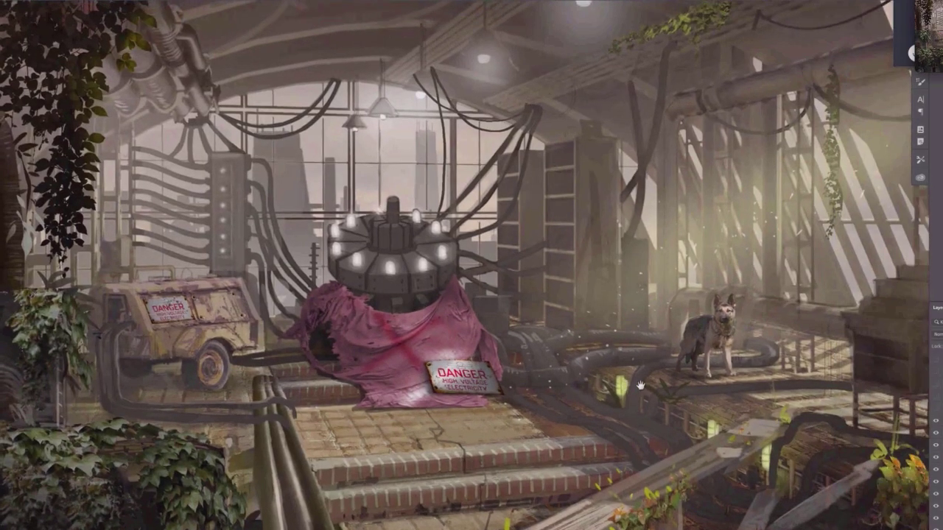
left_click_drag(640, 386, 498, 380)
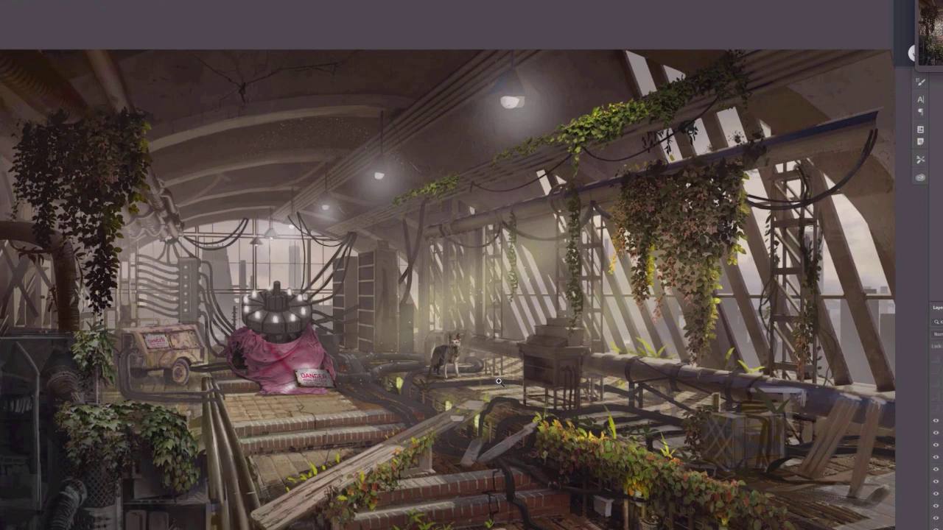
left_click(935, 414)
left_click(936, 413)
left_click(936, 414)
left_click(936, 414)
left_click(936, 414)
left_click(936, 414)
left_click(936, 414)
left_click(935, 399)
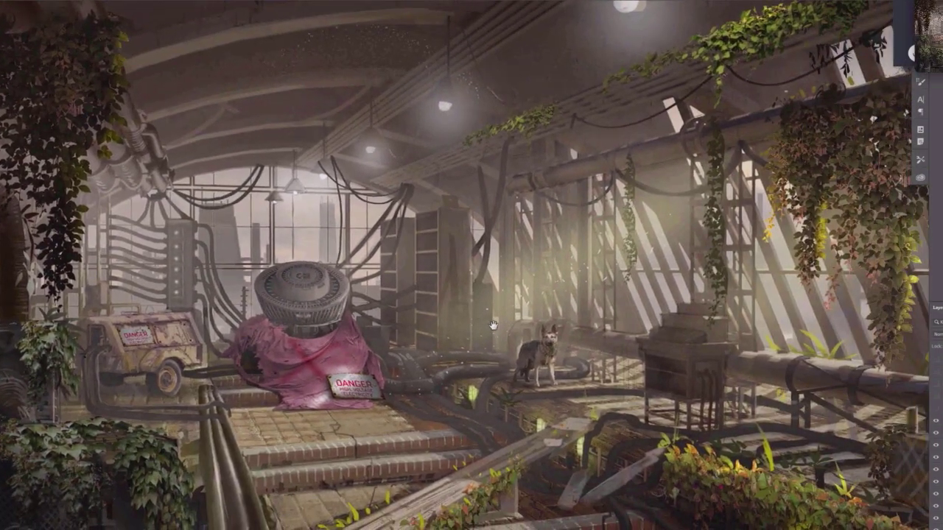
left_click(936, 422)
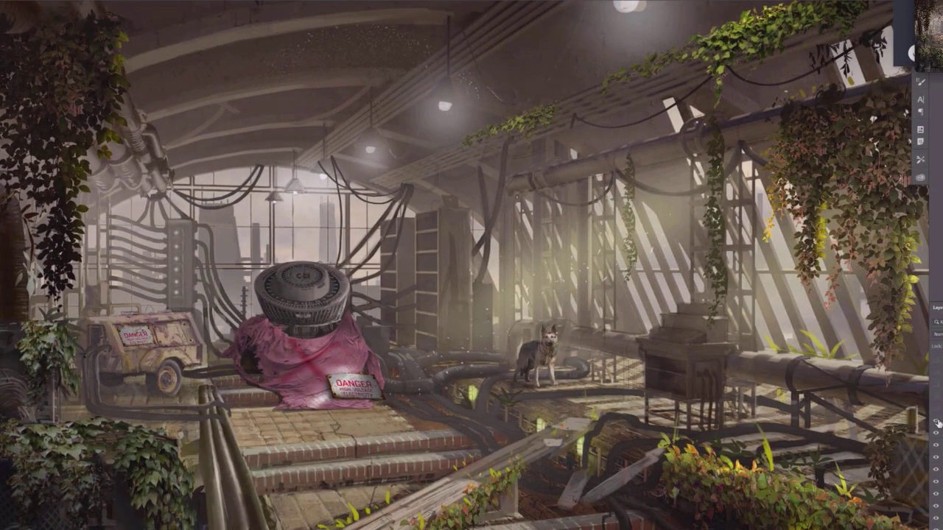
left_click(937, 422)
left_click(937, 410)
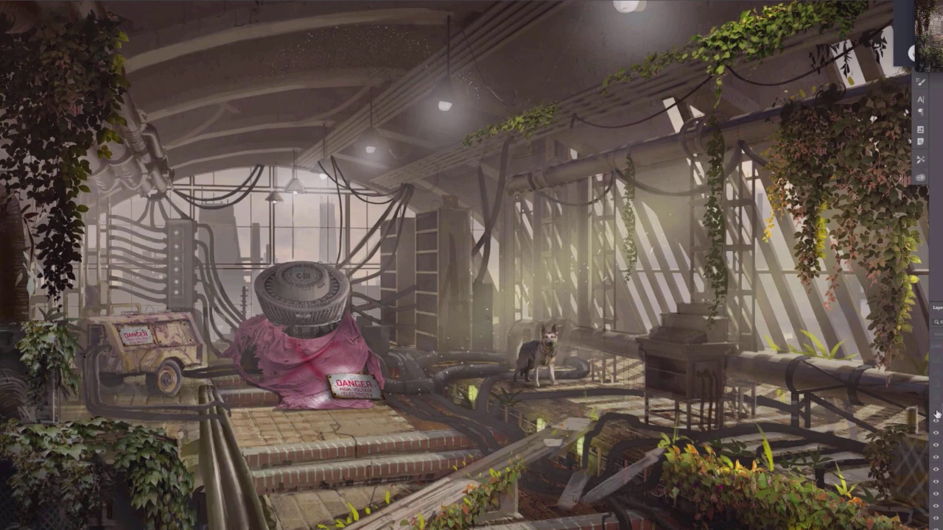
left_click(936, 413)
left_click(936, 412)
scroll(580, 366, "down", 1)
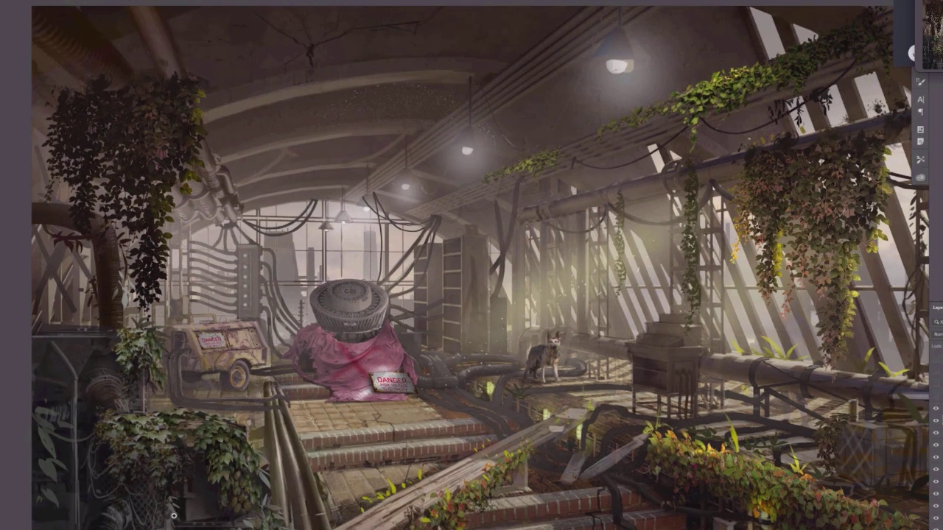
left_click(935, 411)
left_click(935, 411)
- Compare the hazy glow over the windows on and off, leaving it visible
left_click_drag(656, 404, 532, 403)
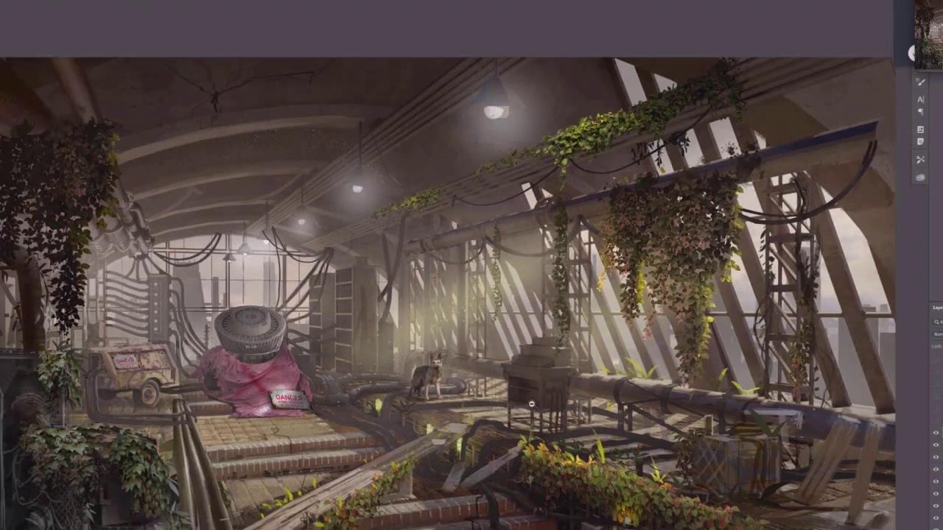
left_click(934, 421)
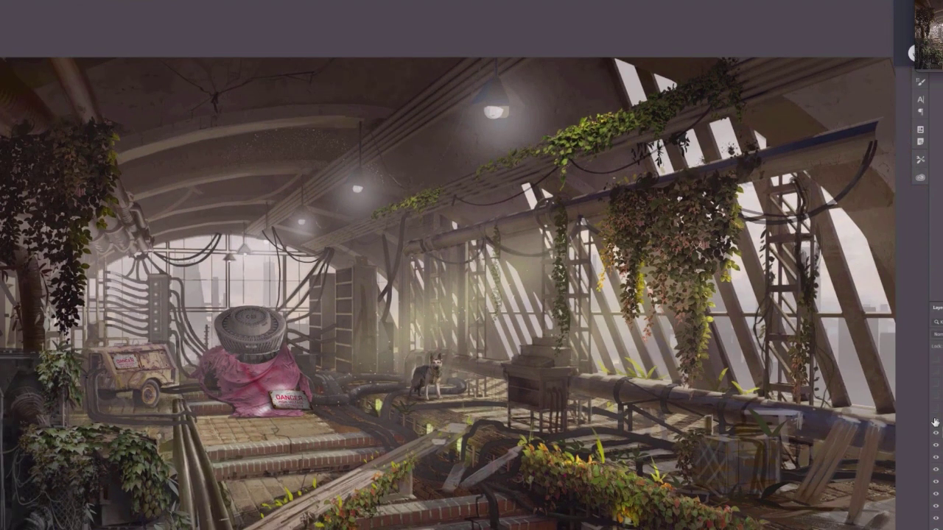
left_click(934, 421)
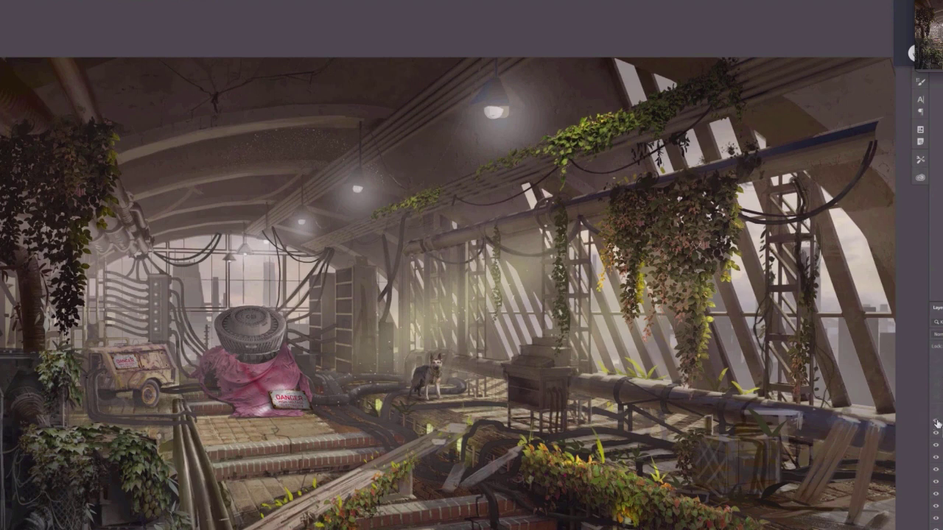
left_click(936, 422)
left_click(935, 423)
left_click(935, 423)
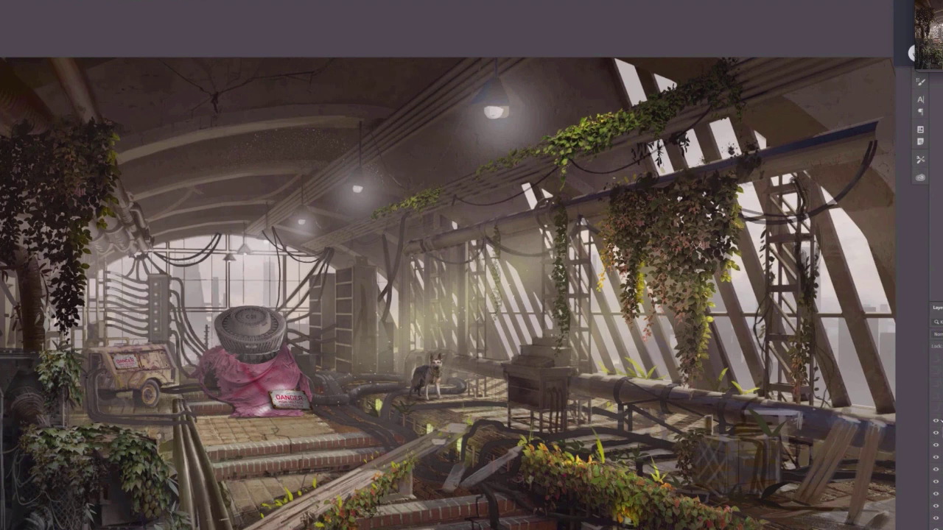
- Compare the layer over the generator area on and off, leaving it shown
left_click(934, 423)
left_click(935, 422)
left_click(935, 421)
left_click(935, 421)
- Compare the scene with and without the glowing crystal atop the generator
left_click(934, 435)
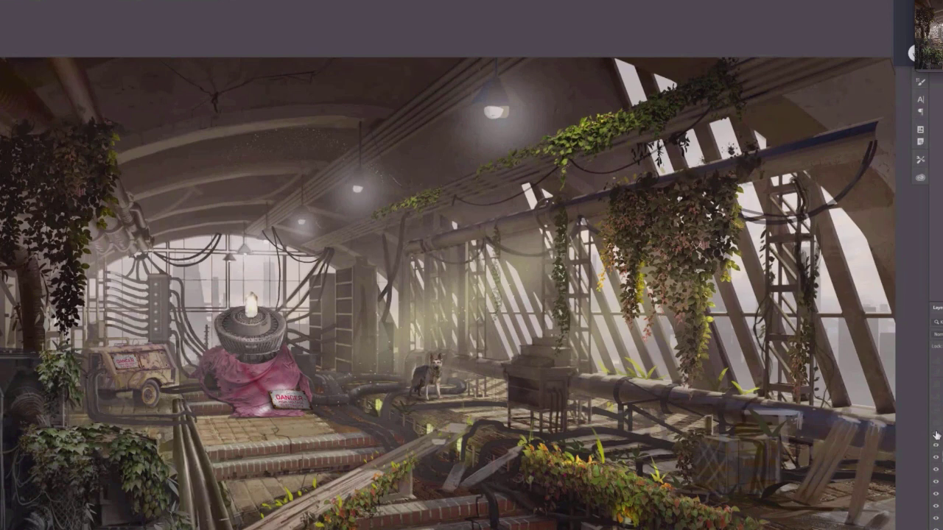
left_click(935, 435)
left_click(935, 435)
- Check the crystal glow up close several times and leave it visible
scroll(243, 323, "up", 3)
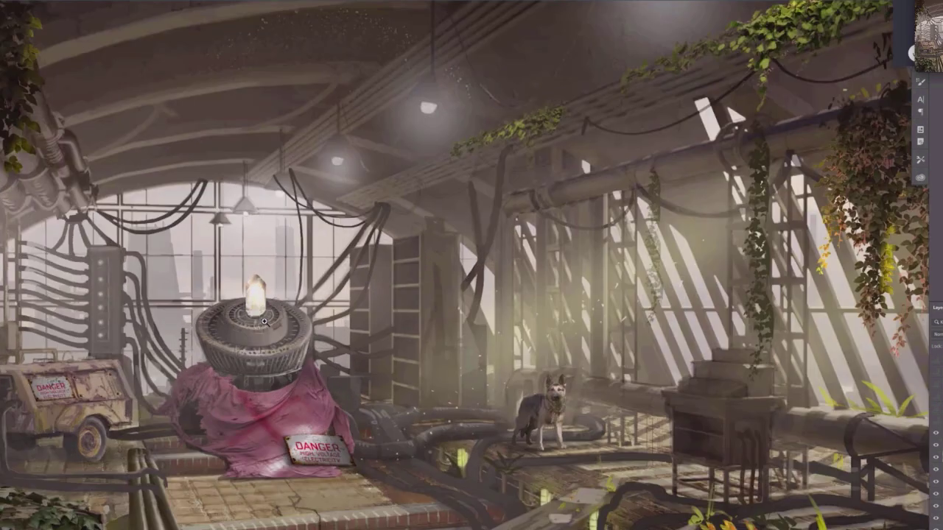
scroll(264, 322, "up", 3)
left_click(934, 435)
left_click(934, 436)
left_click(934, 436)
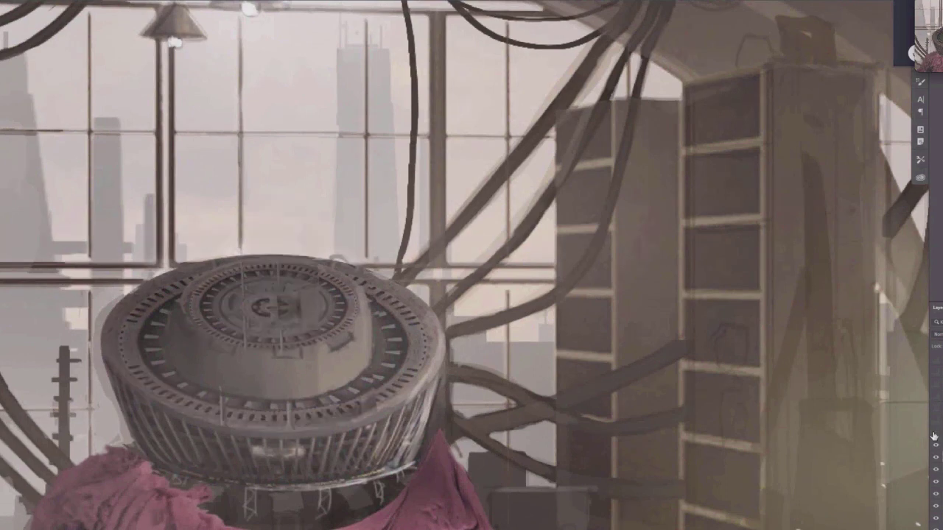
left_click(933, 436)
left_click(933, 436)
left_click(933, 436)
scroll(659, 382, "down", 5)
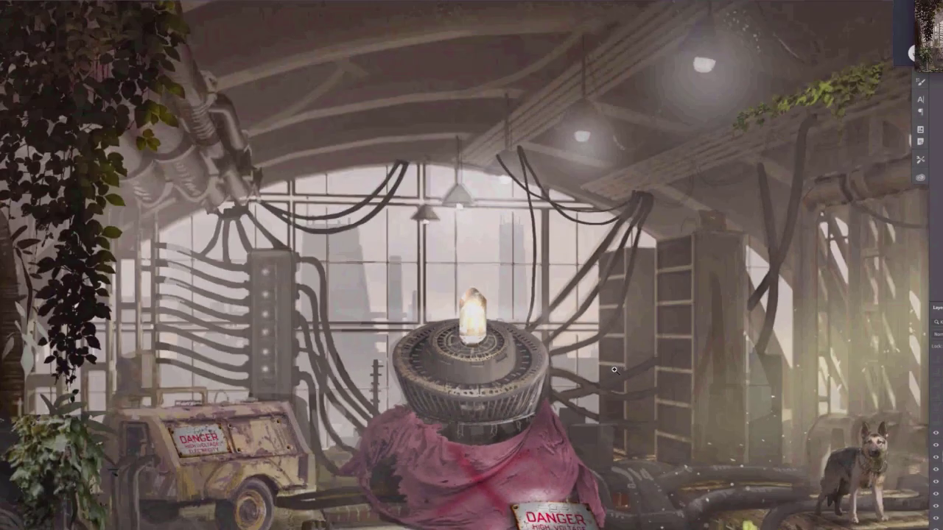
scroll(659, 382, "down", 3)
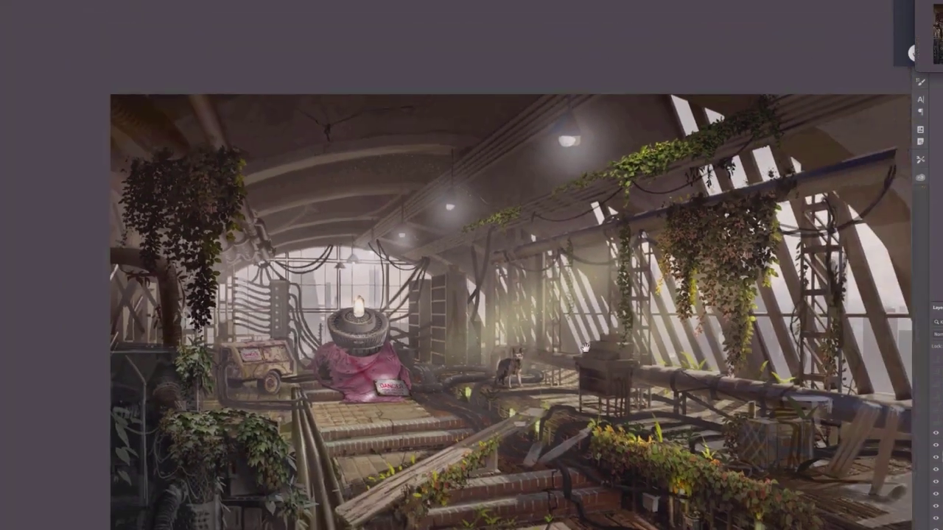
left_click_drag(584, 347, 523, 343)
scroll(520, 346, "up", 3)
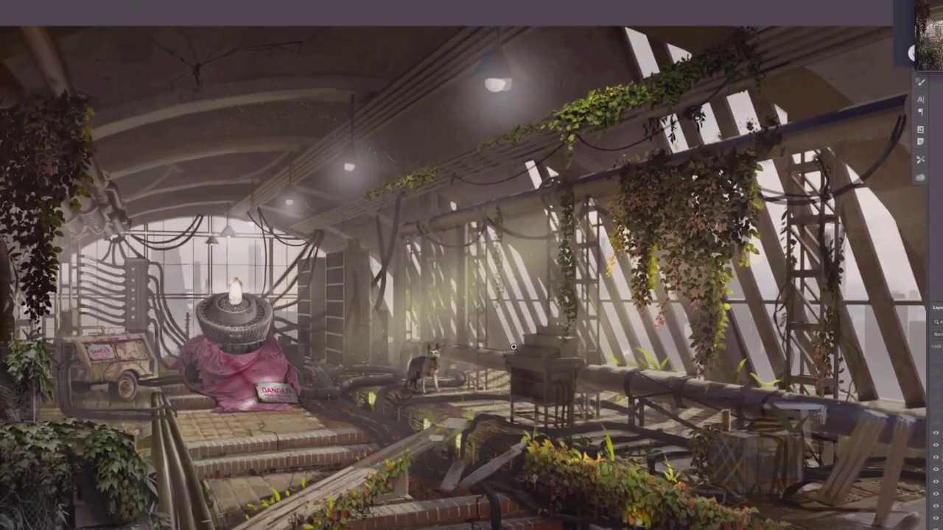
scroll(697, 407, "down", 3)
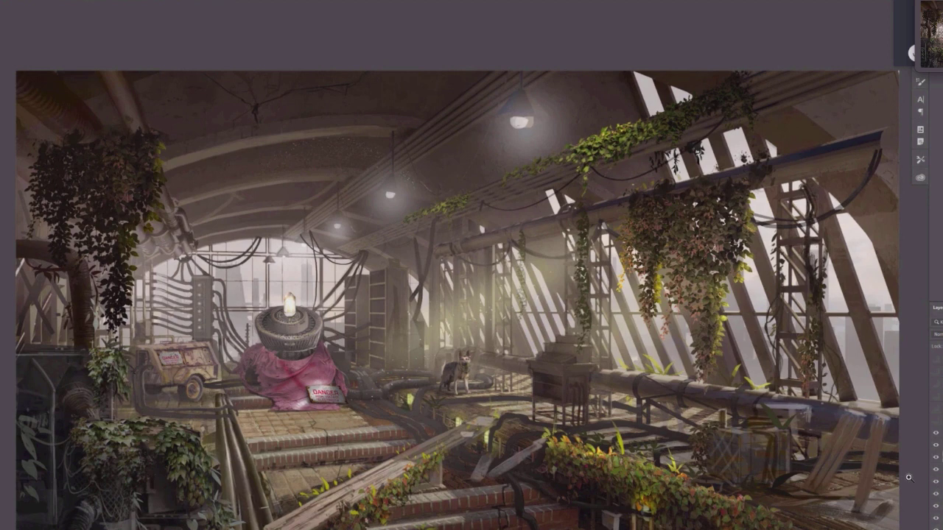
left_click(936, 424)
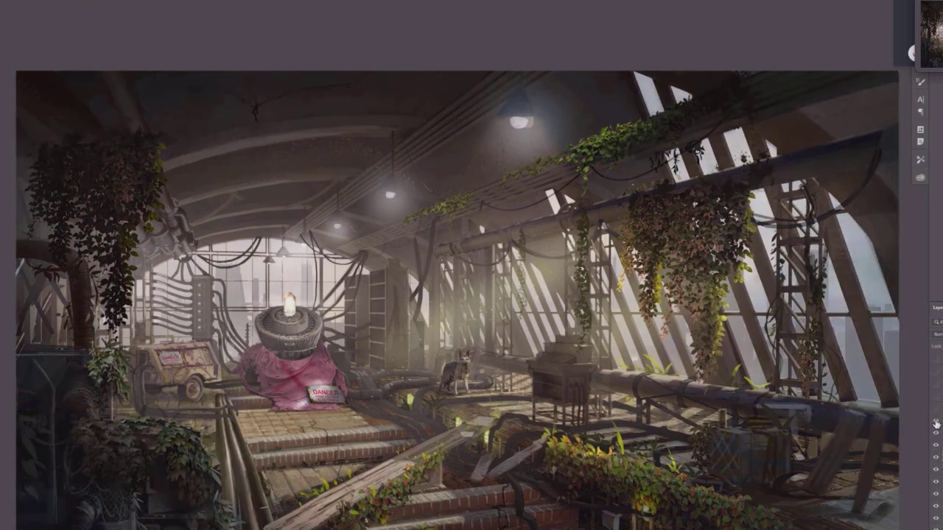
left_click(936, 424)
left_click(936, 425)
left_click(935, 425)
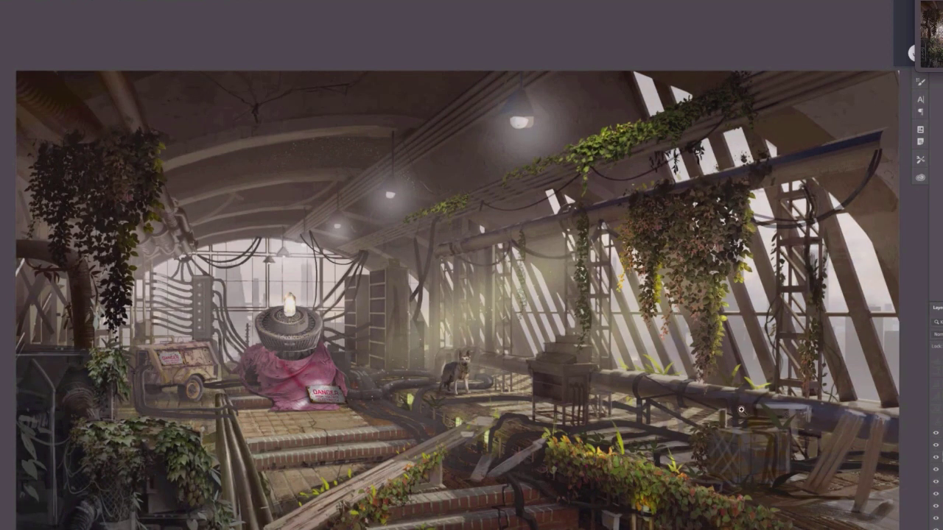
scroll(740, 410, "down", 2)
- Compare the hall with and without its darkening lighting layer, leaving it hidden
left_click_drag(774, 418, 753, 424)
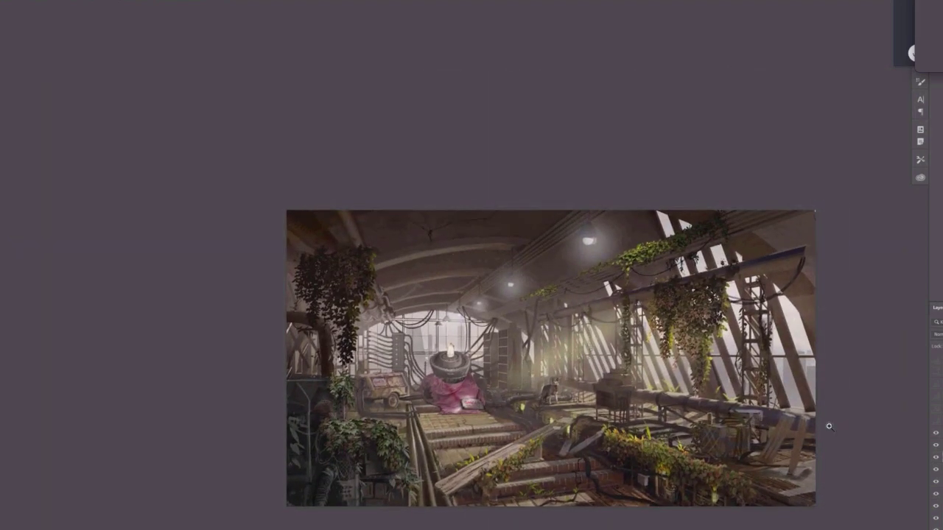
left_click(935, 425)
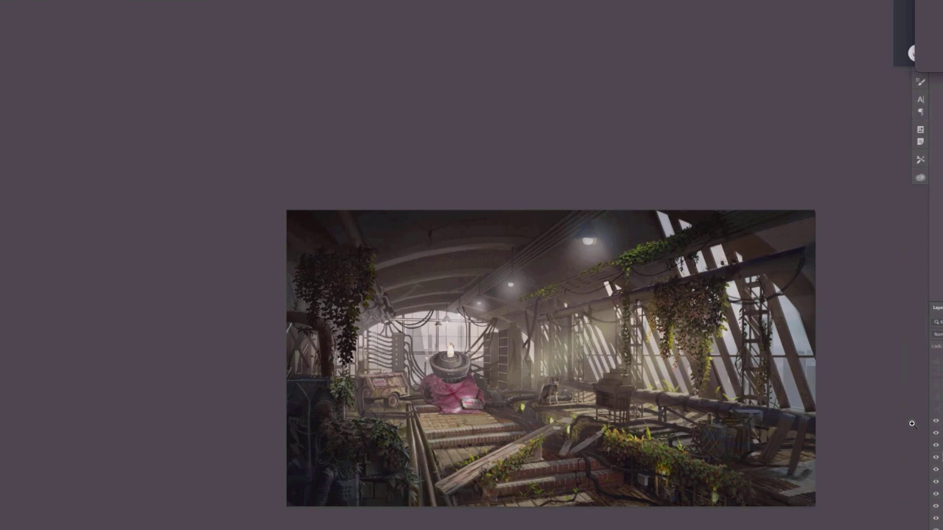
left_click(936, 425)
left_click(936, 425)
left_click(936, 425)
left_click(936, 425)
- Show the small box near the lower-right pipes after comparing its visibility
left_click(935, 410)
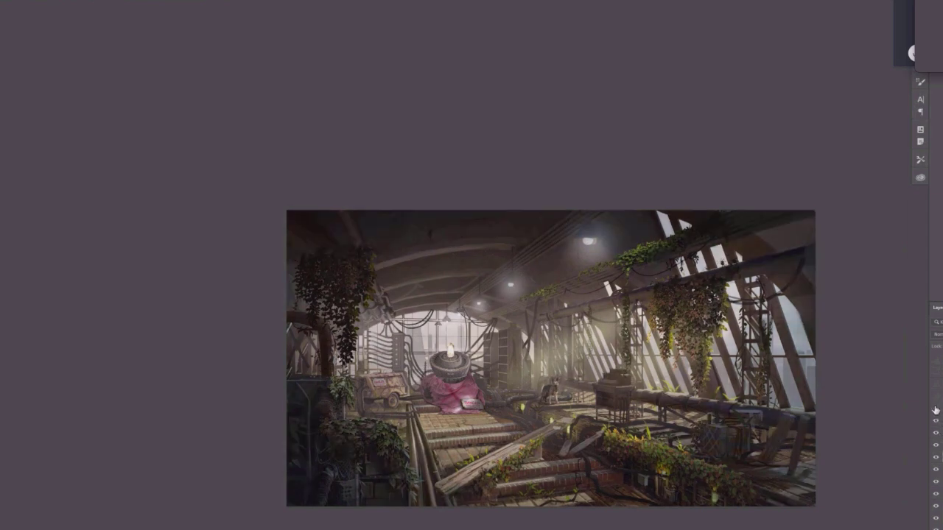
left_click(936, 410)
left_click(935, 410)
left_click(935, 410)
left_click(935, 410)
scroll(618, 420, "up", 2)
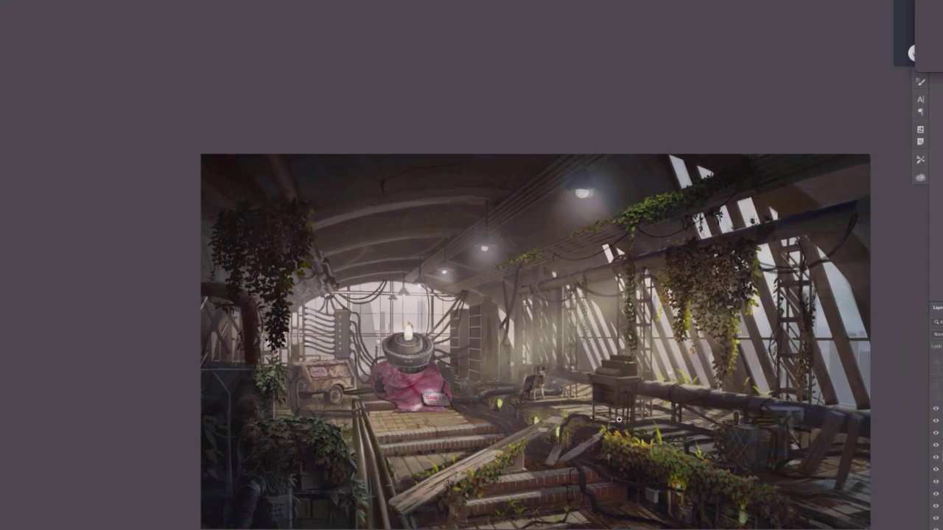
scroll(619, 420, "up", 2)
scroll(619, 420, "right", 4)
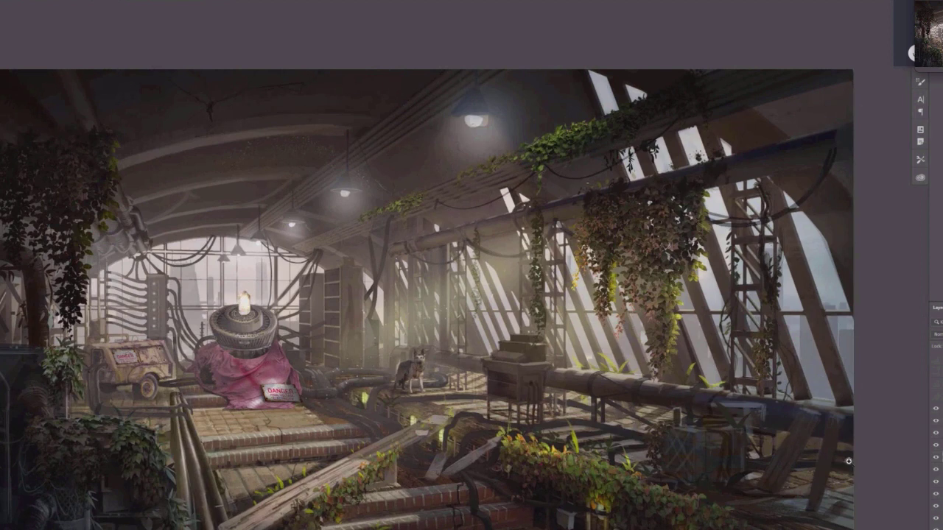
- Compare the desk objects and pipe details on and off, keeping them shown
left_click(936, 411)
left_click(935, 411)
left_click(935, 410)
left_click(935, 411)
left_click(935, 411)
left_click(935, 411)
- Compare brighter and darker variants of the area around the generator and stairs
left_click(936, 422)
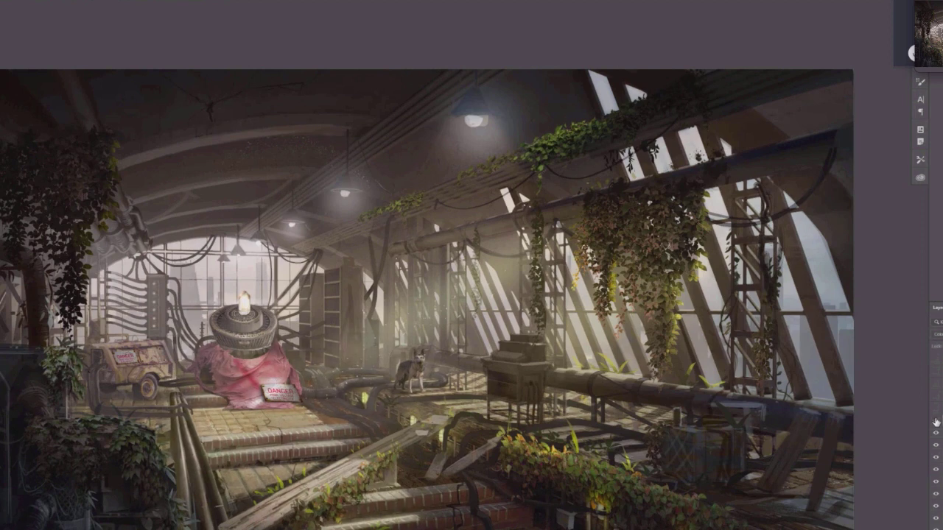
left_click(936, 422)
left_click(936, 422)
left_click(936, 410)
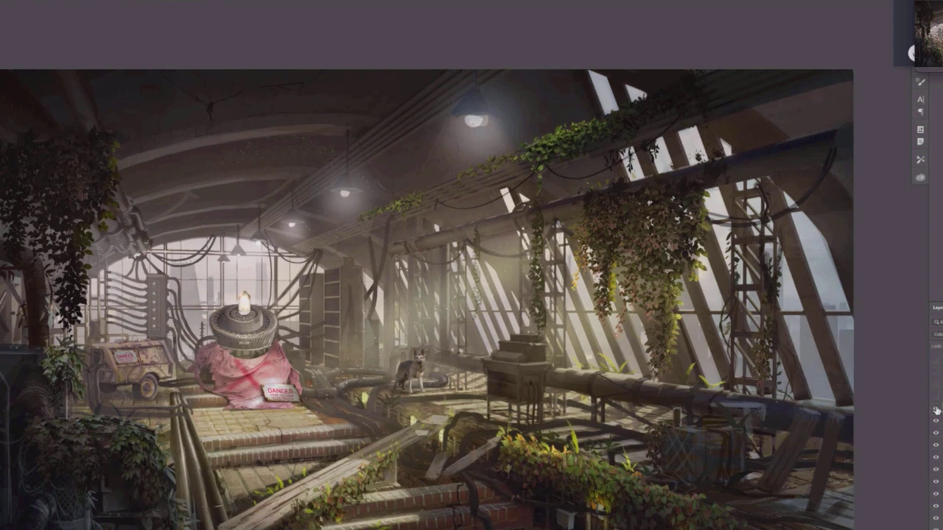
left_click(936, 410)
left_click(936, 410)
- Keep the upper brightening layer over the generator area and dim the crystal glow
left_click(936, 410)
left_click(936, 410)
left_click(936, 423)
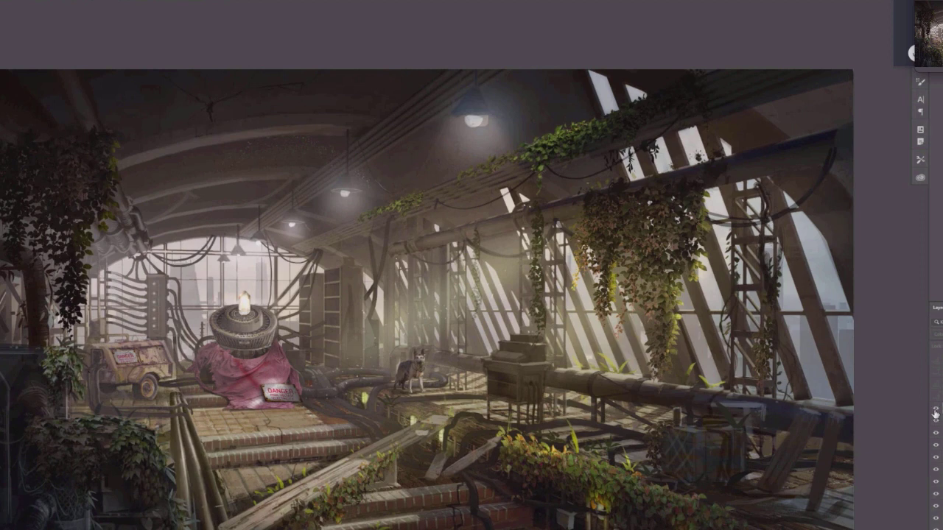
left_click(936, 410)
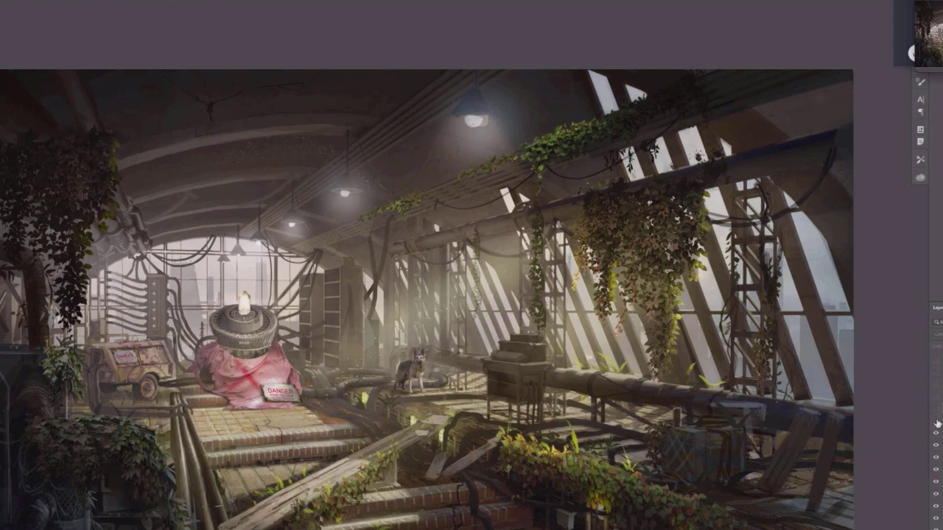
left_click(936, 424)
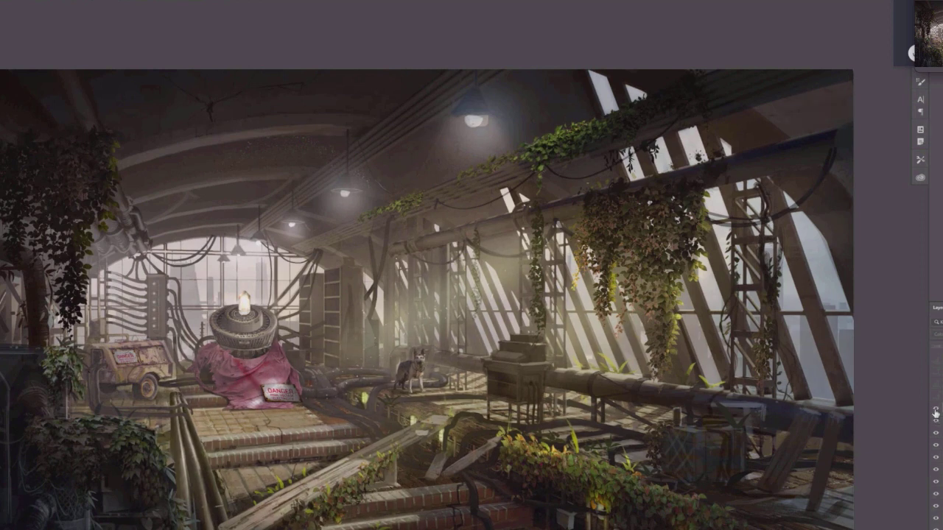
left_click(936, 411)
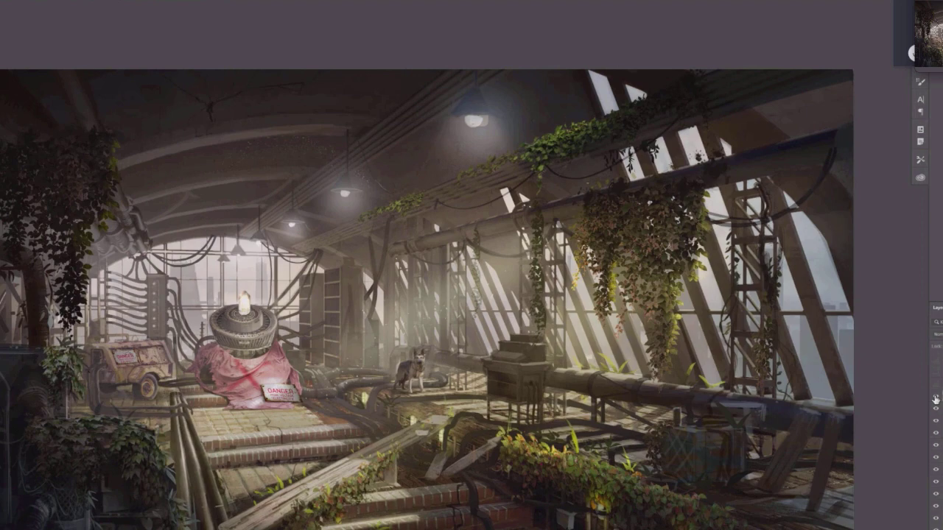
left_click(935, 400)
- Zoom in to recheck the dimmed crystal glow against its previous look
scroll(250, 303, "up", 1)
scroll(250, 303, "up", 5)
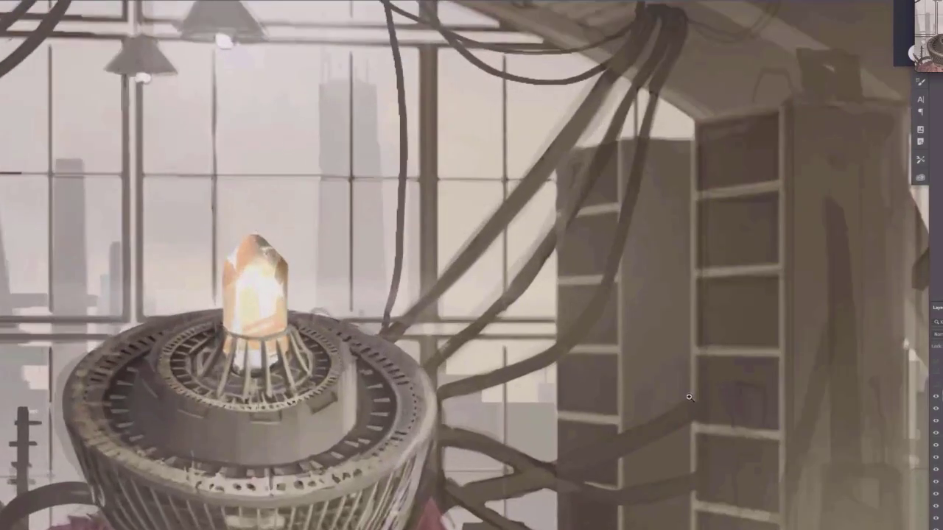
left_click(935, 399)
left_click(935, 400)
scroll(689, 402, "down", 3)
scroll(670, 405, "down", 3)
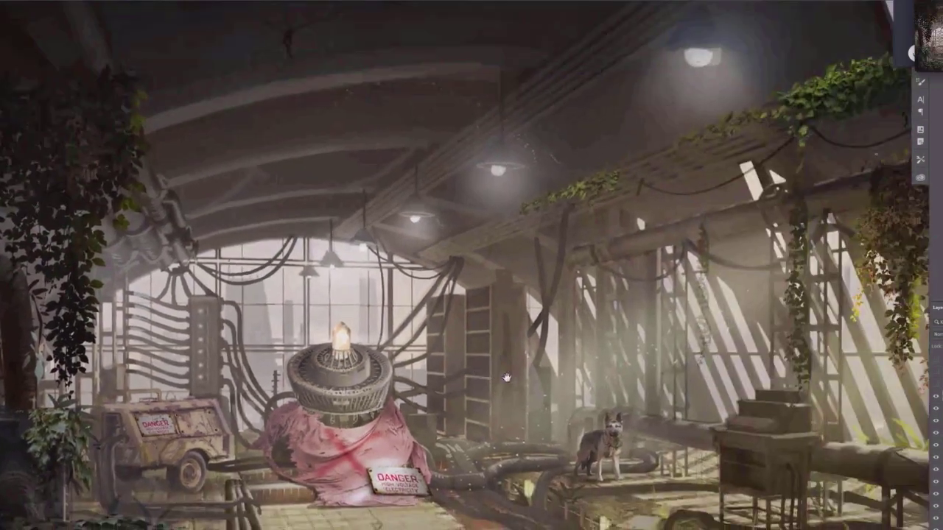
scroll(520, 372, "down", 2)
scroll(498, 335, "up", 1)
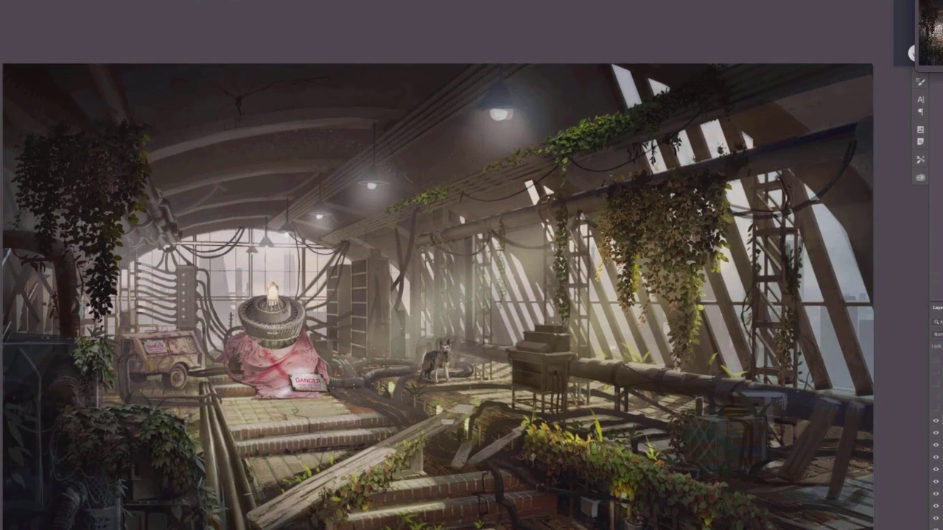
- Compare bright and dark versions of the cables right of the generator, keeping the darker one
left_click(934, 424)
left_click(934, 424)
left_click(934, 424)
left_click(934, 424)
left_click(934, 425)
- Compare bright and dark versions of the fallen plank over the stairs, keeping it darker
left_click(933, 410)
left_click(934, 409)
left_click(933, 409)
left_click(933, 409)
left_click(934, 410)
- Switch between the two painted plank versions, then fit the painting in the window
scroll(250, 526, "up", 2)
scroll(258, 525, "up", 4)
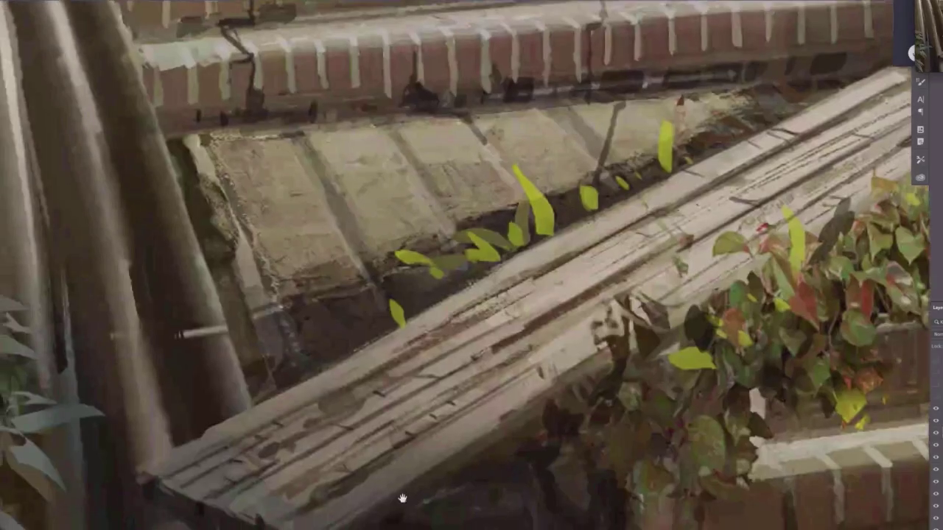
left_click(935, 416)
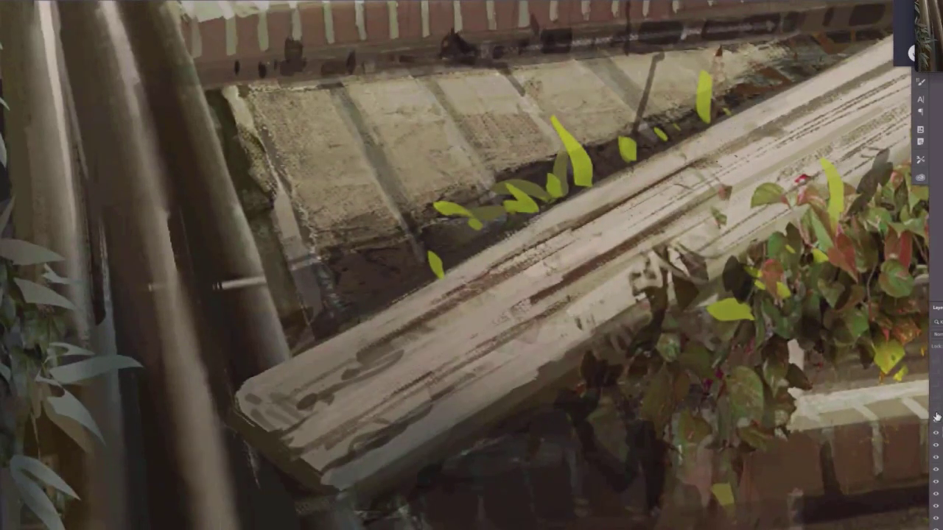
left_click(935, 417)
scroll(549, 451, "down", 5)
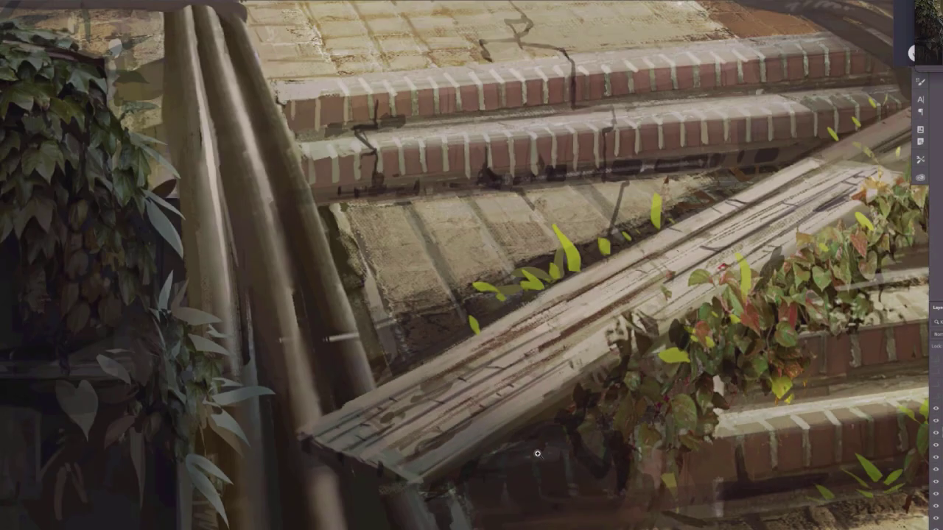
scroll(547, 462, "down", 6)
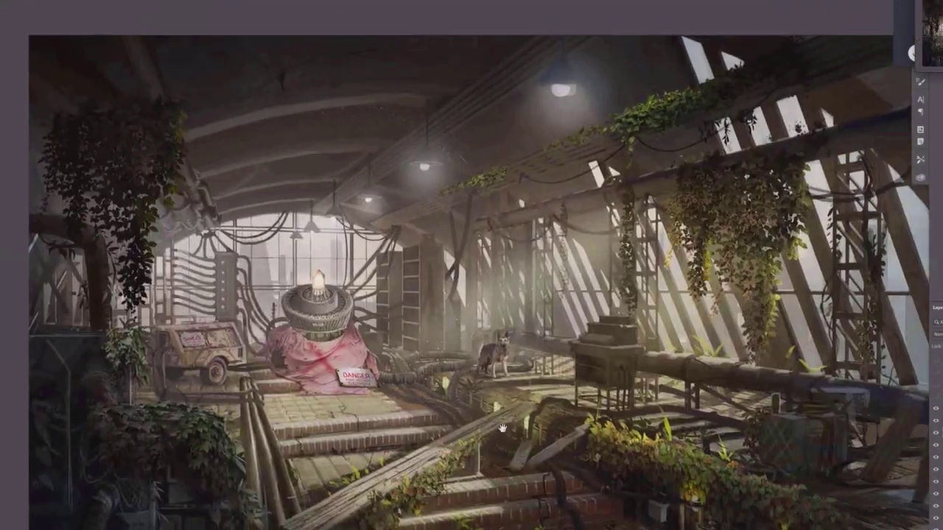
left_click_drag(500, 428, 439, 417)
scroll(439, 417, "down", 2)
scroll(553, 403, "up", 3)
scroll(566, 391, "up", 1)
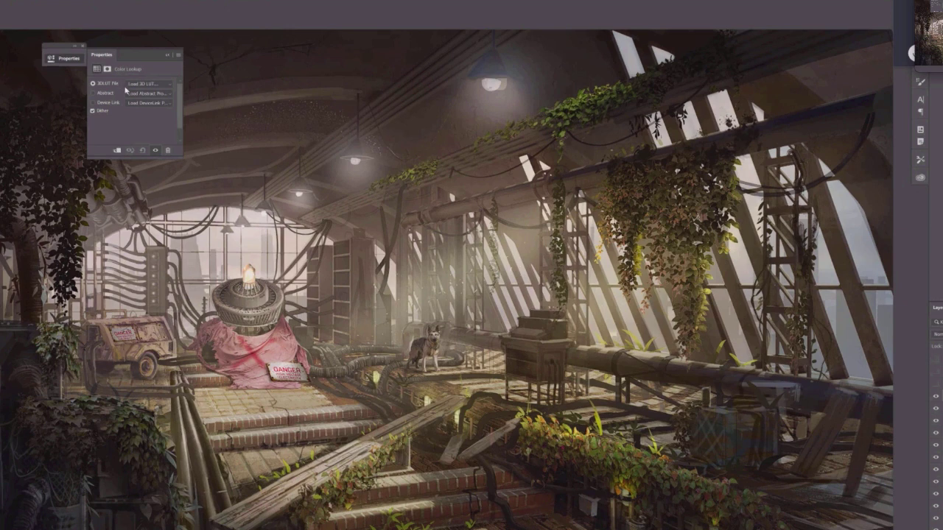
- Try Bleach Bypass, Candlelight, Crisp_Warm and Crisp_Winter lookups, ending on DropBlues.3DL
left_click(164, 86)
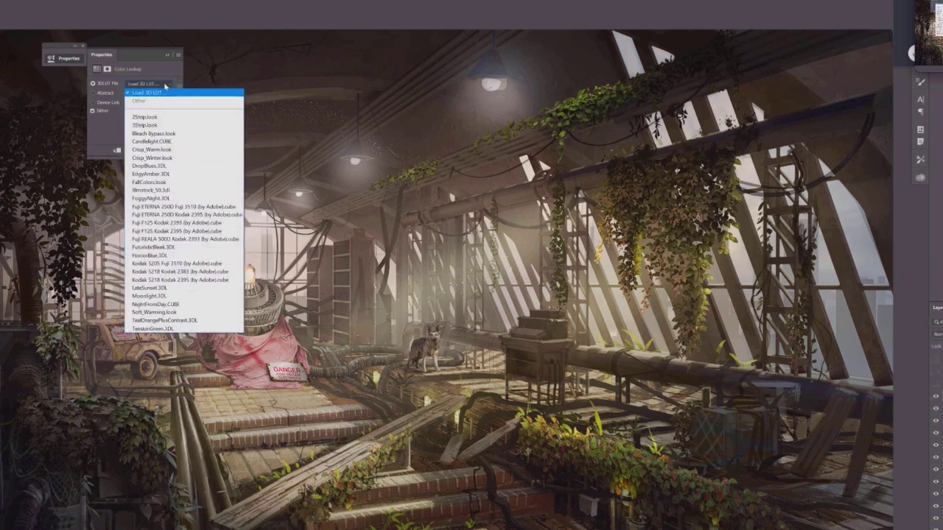
left_click(147, 136)
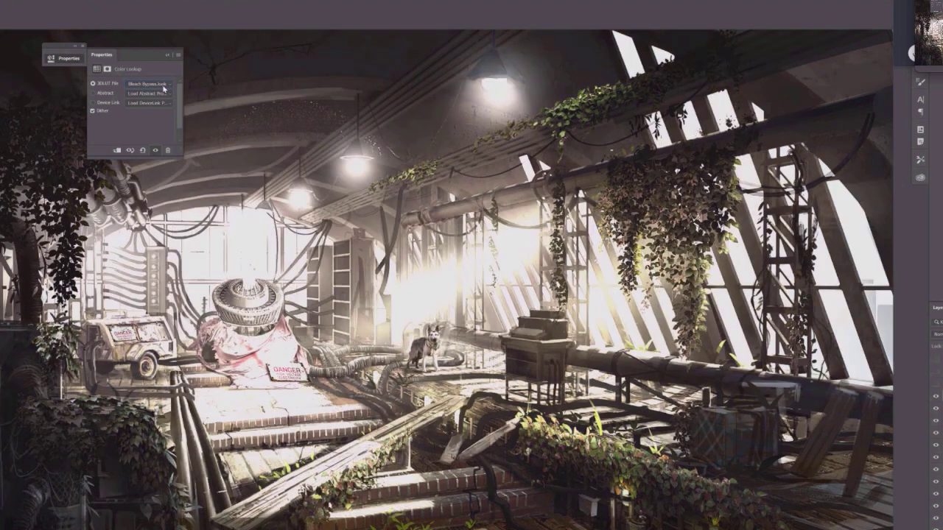
left_click(163, 86)
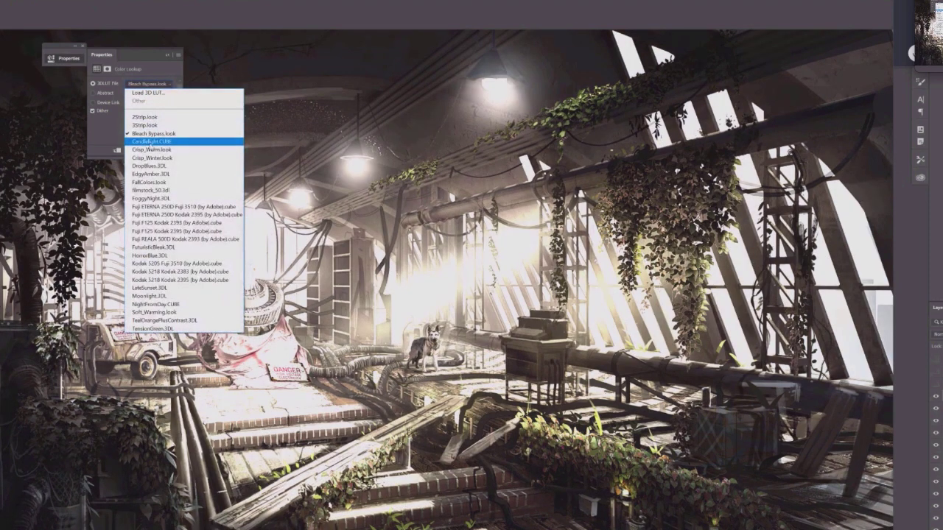
left_click(152, 139)
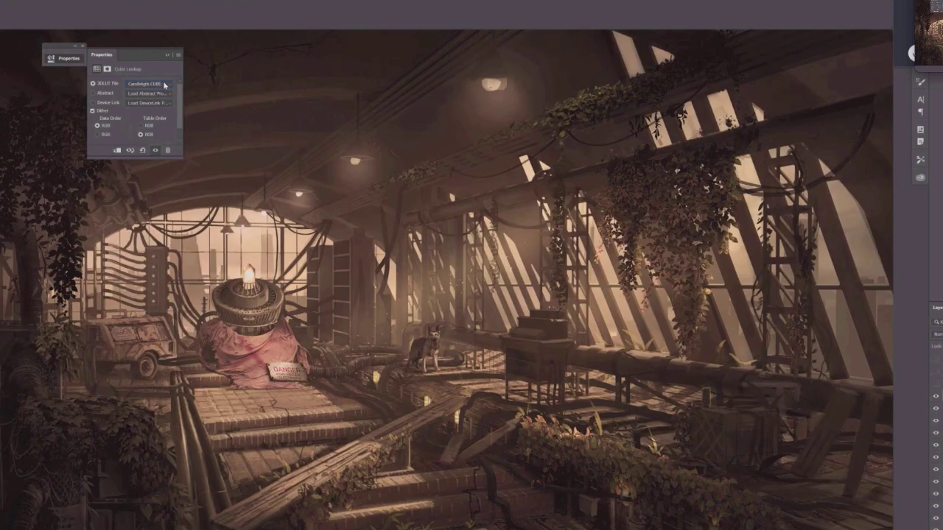
left_click(163, 86)
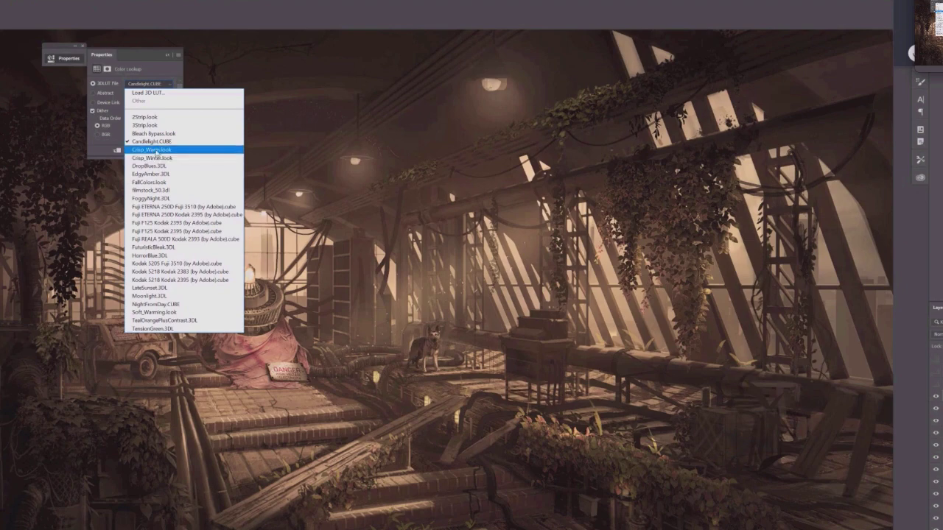
left_click(157, 150)
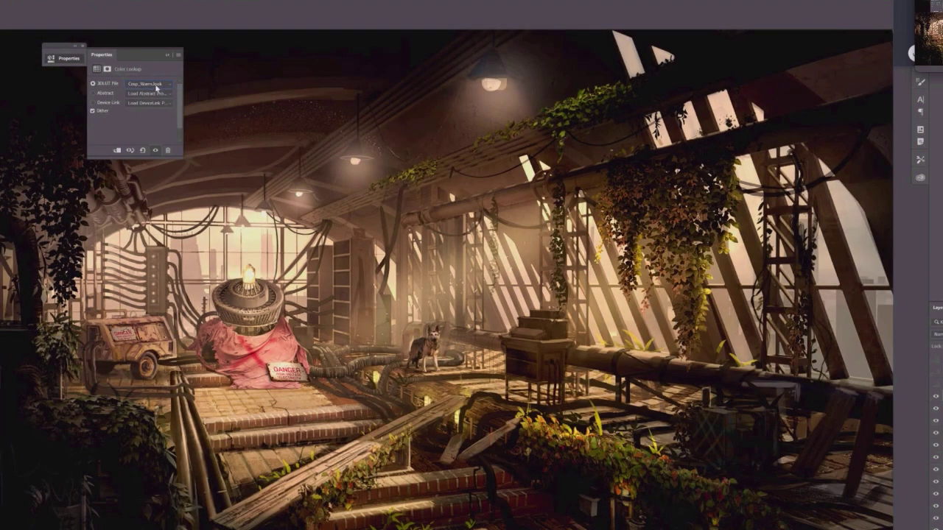
left_click(158, 87)
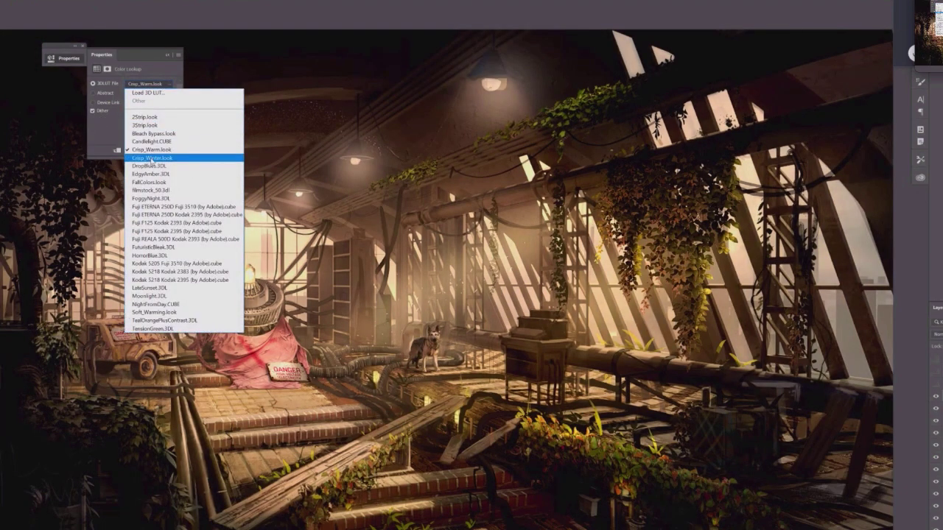
left_click(153, 158)
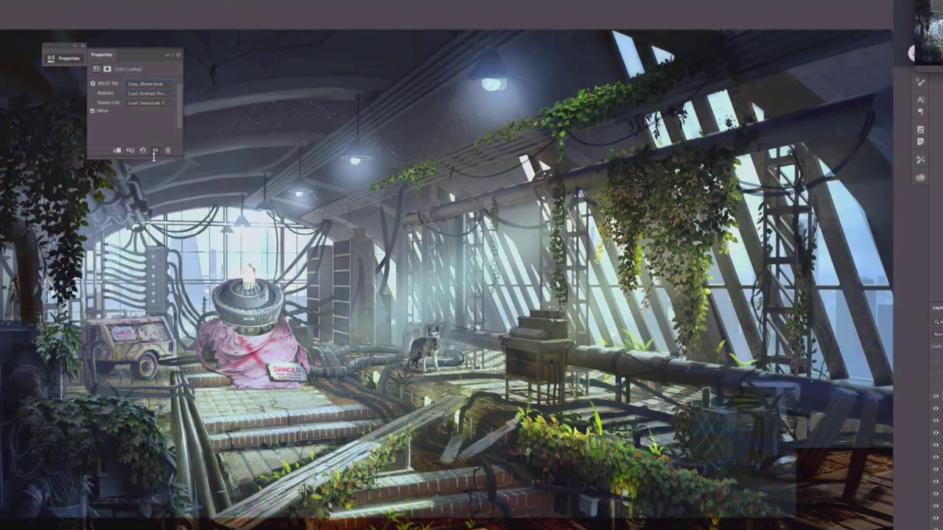
left_click(168, 87)
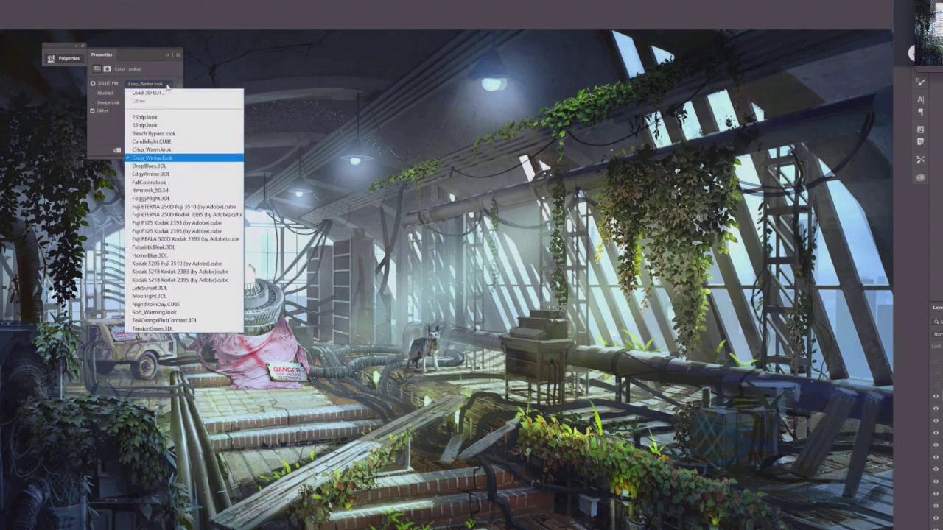
left_click(139, 168)
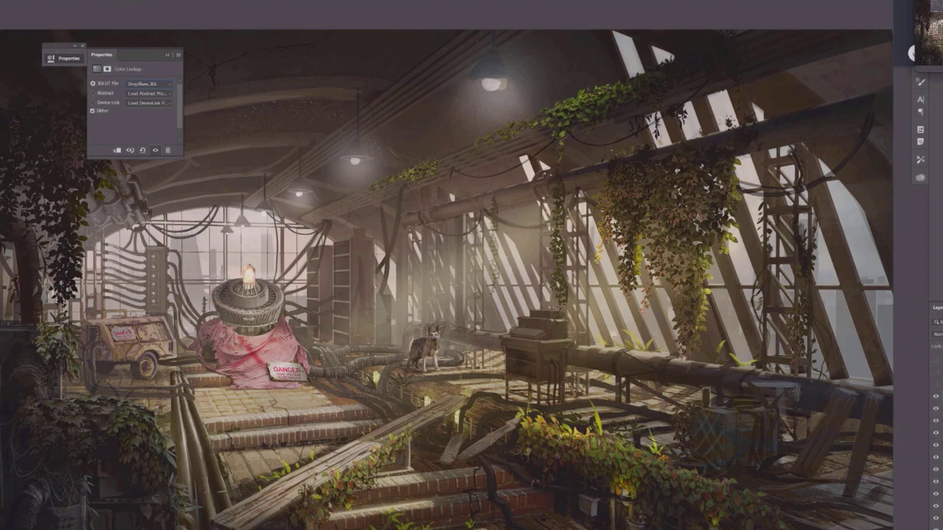
- Try the FallColors and filmstock_50 lookups, keeping filmstock_50
left_click(156, 86)
left_click(158, 182)
left_click(151, 84)
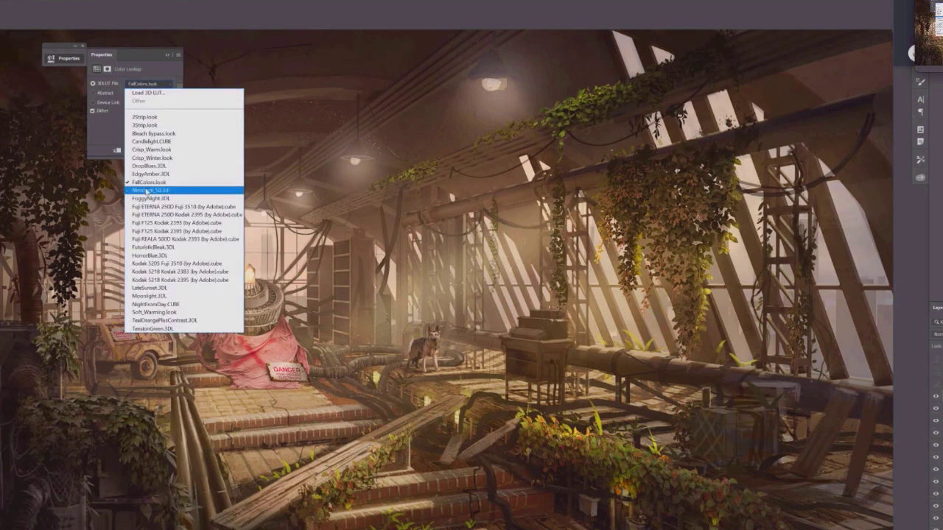
left_click(148, 190)
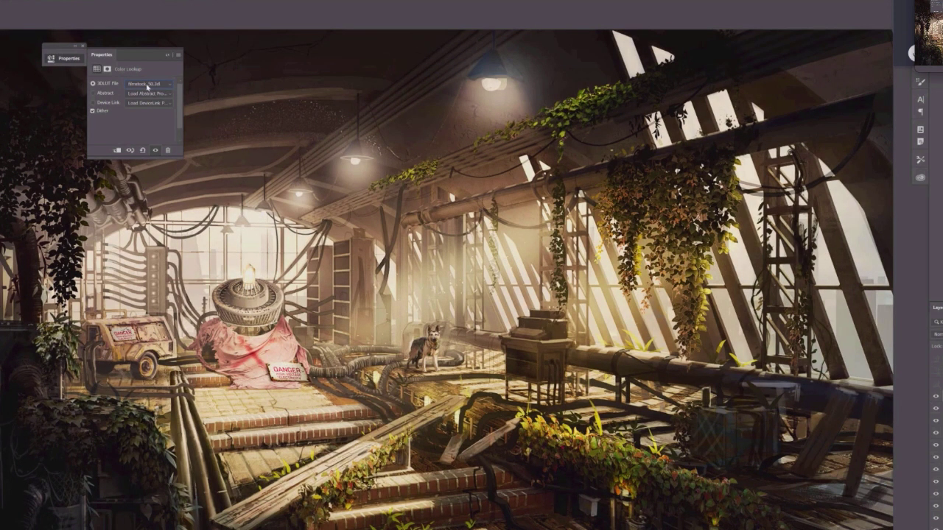
left_click(148, 85)
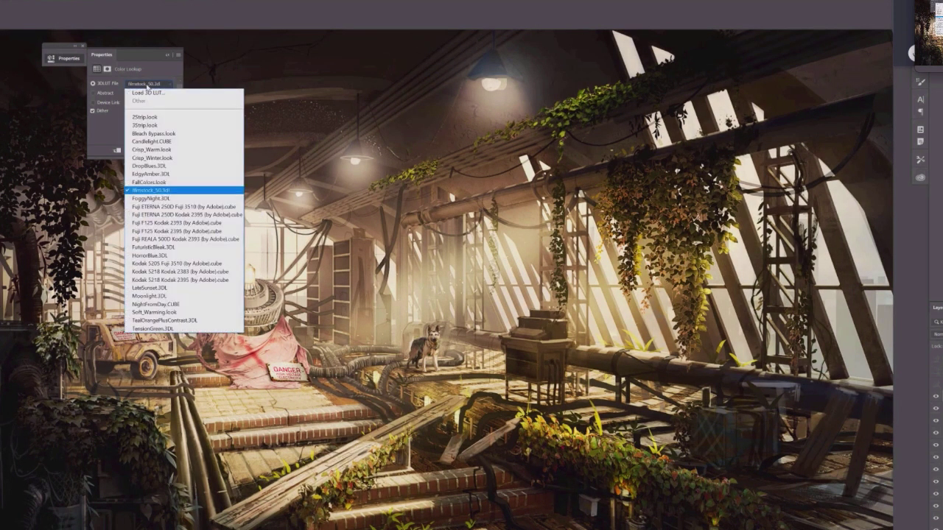
left_click(148, 85)
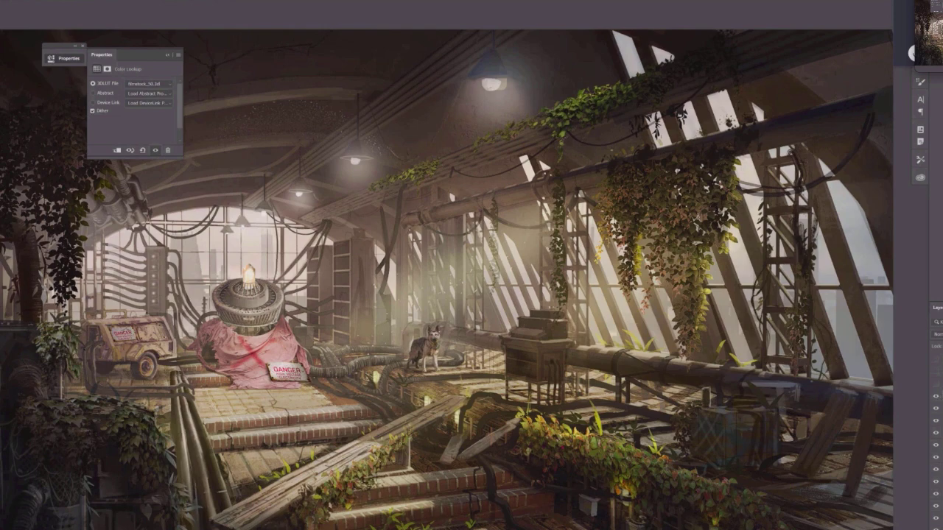
- Soften the grade's blend mode, try FoggyNight and Fuji ETERNA 250D Fuji 3510, then undo
left_click(937, 333)
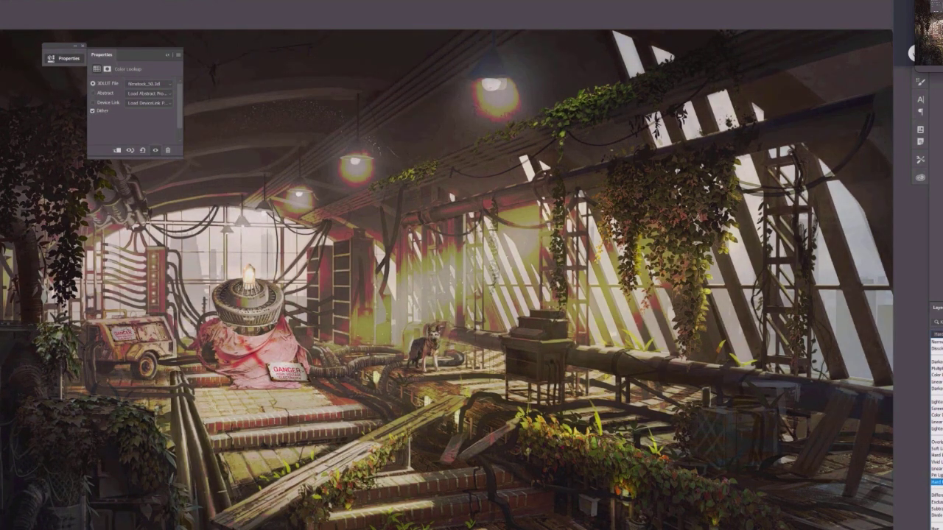
key("Return")
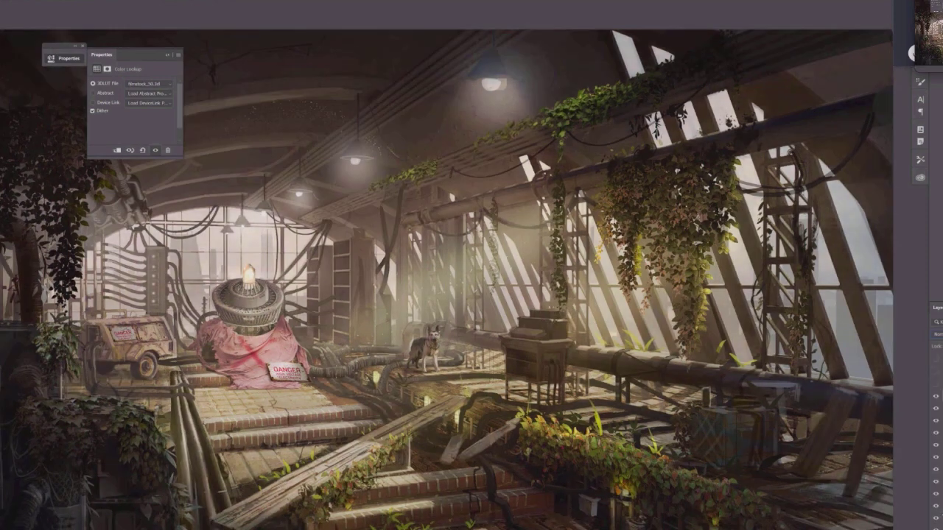
left_click(147, 84)
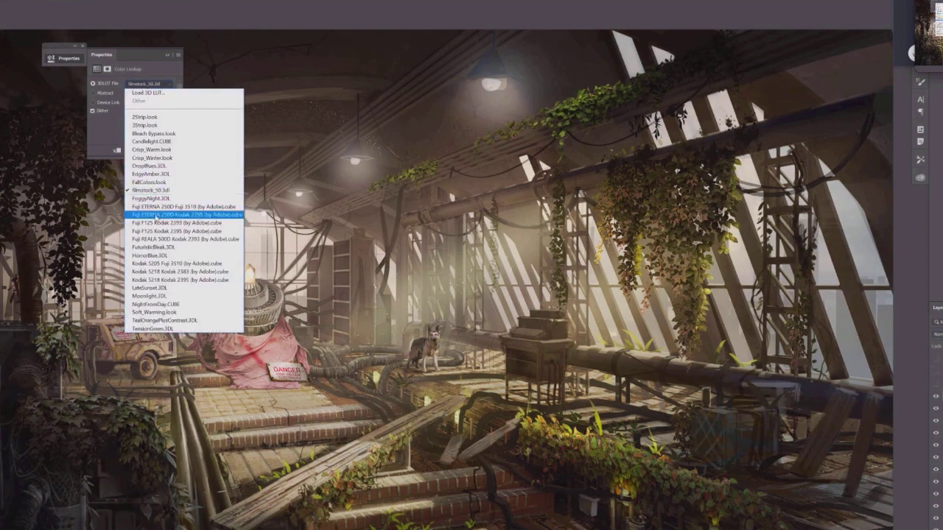
left_click(151, 199)
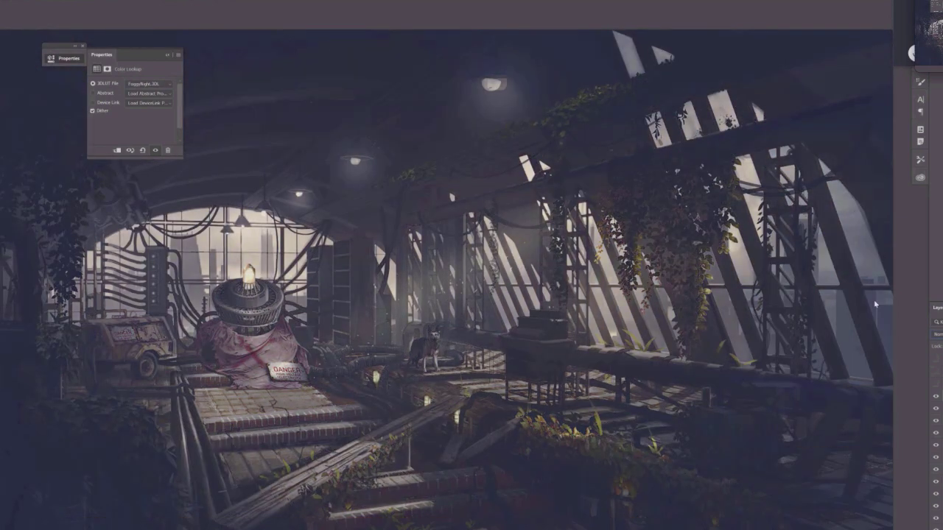
left_click(145, 84)
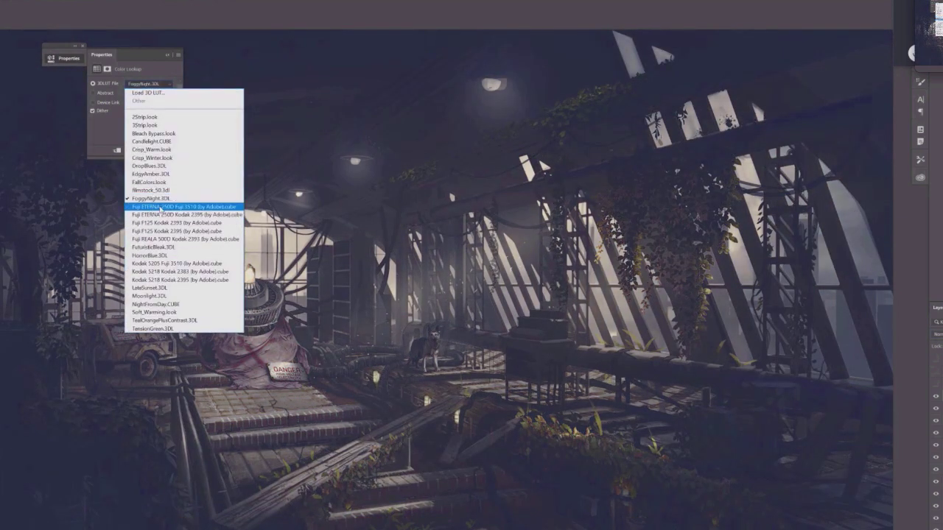
left_click(158, 207)
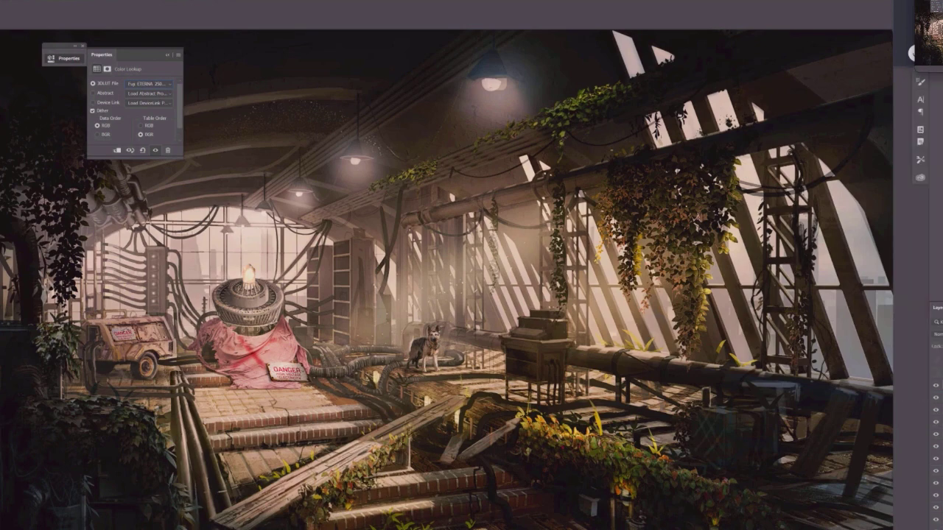
key("ctrl+z")
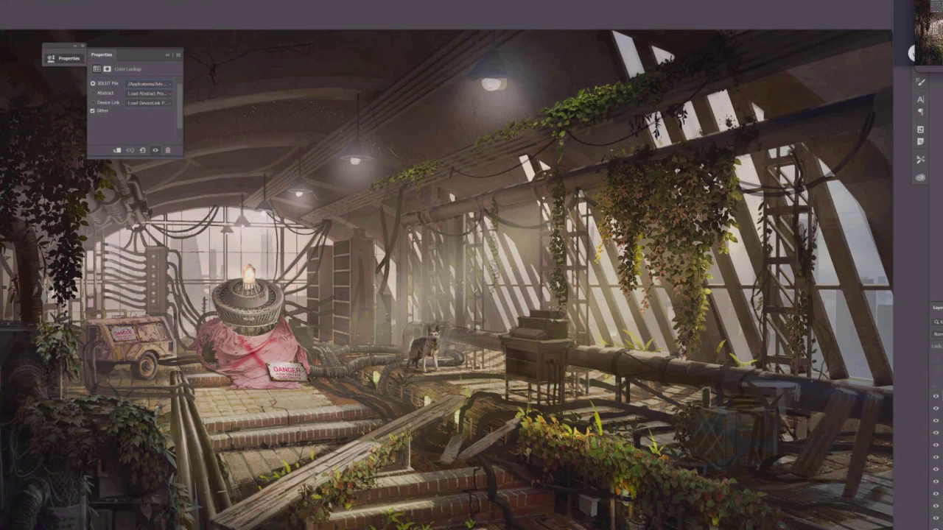
- Close the Color Lookup properties and load the window openings from the black silhouette layer
left_click(936, 388)
left_click(167, 55)
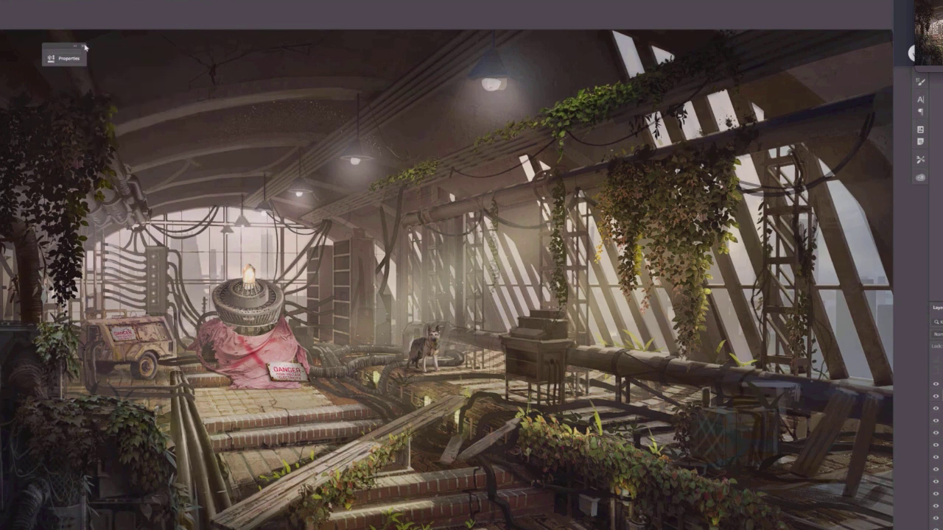
left_click(84, 47)
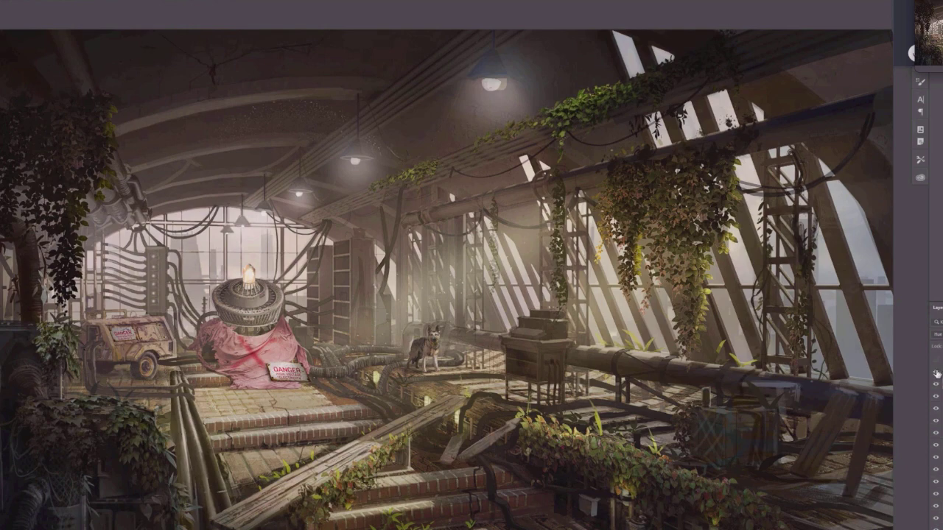
left_click(936, 374)
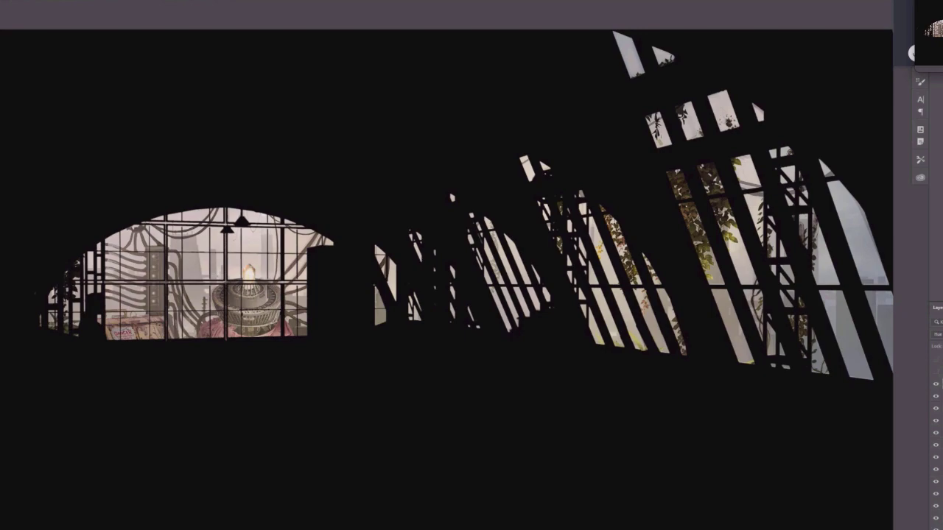
left_click(936, 374)
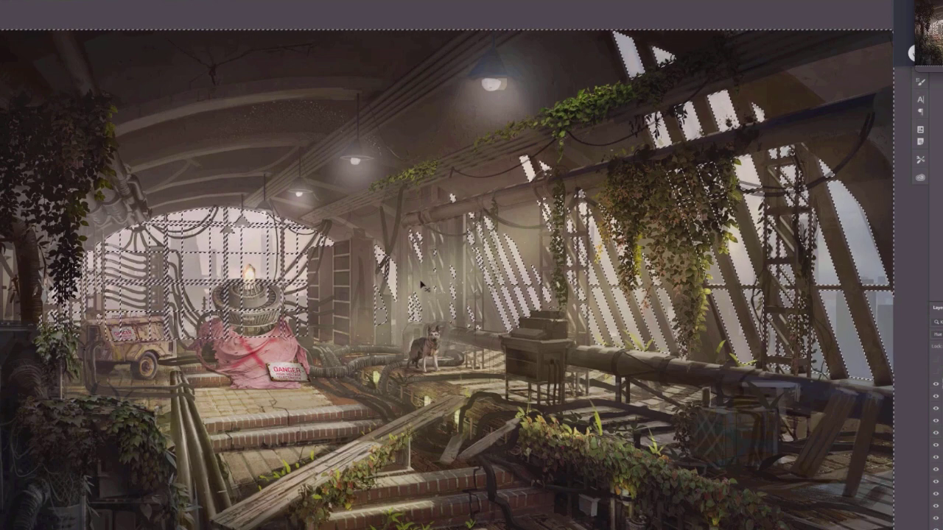
- Fill the window openings, deselect, and show the Color-mode greyscale check layer
key("Delete")
key("ctrl+d")
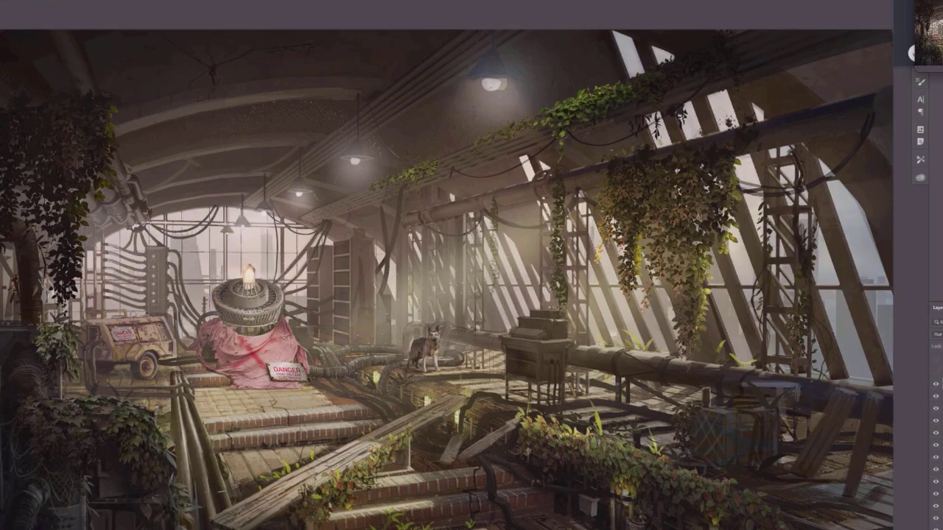
left_click(935, 362)
left_click(939, 361)
- Review the hall painting's values in greyscale, then hide the check layer to restore full colour
left_click_drag(542, 273, 538, 281)
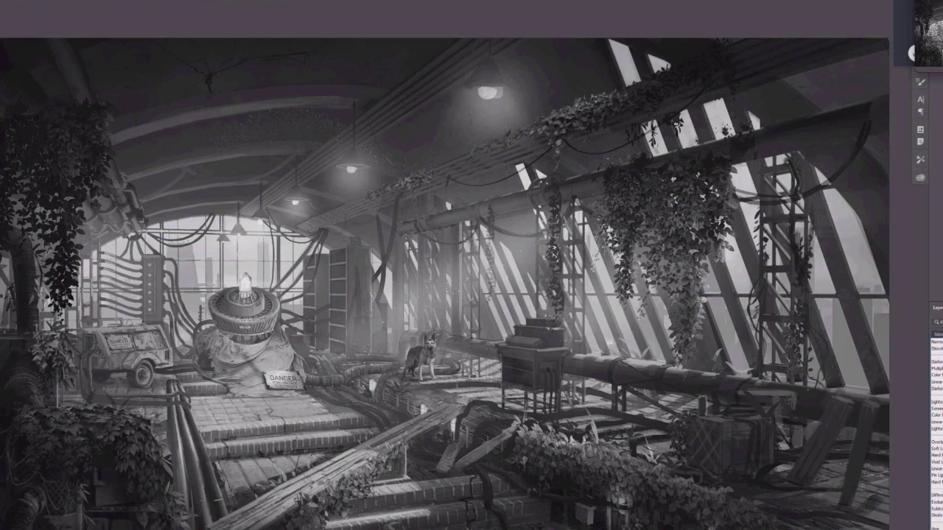
key("Return")
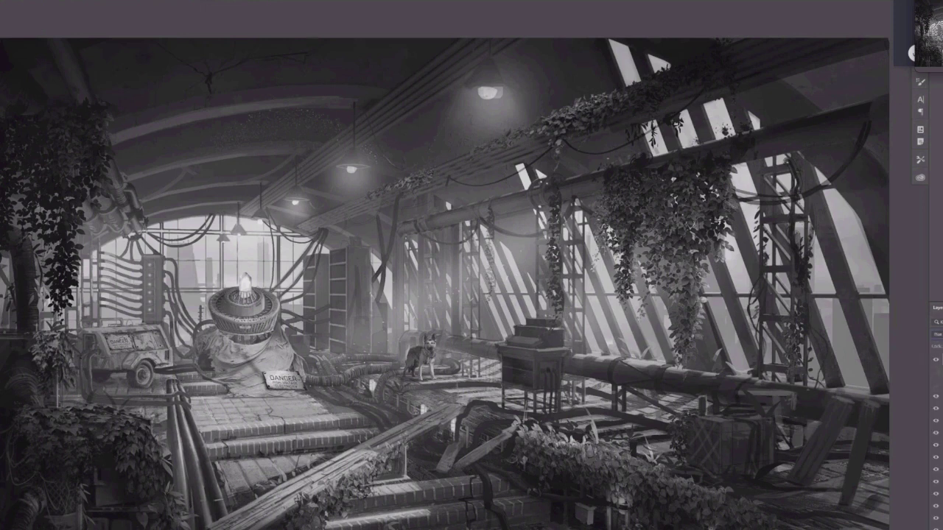
left_click(936, 361)
left_click(936, 362)
scroll(498, 299, "down", 1)
scroll(840, 326, "up", 1)
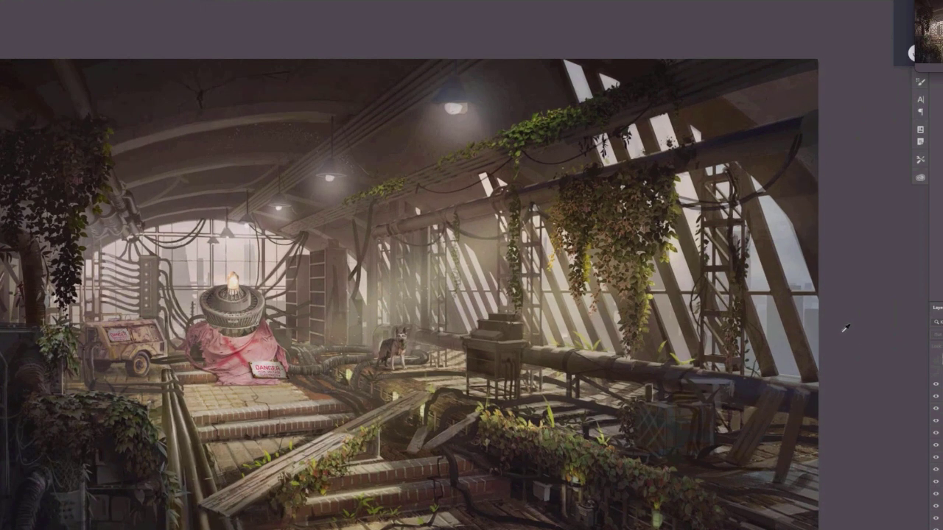